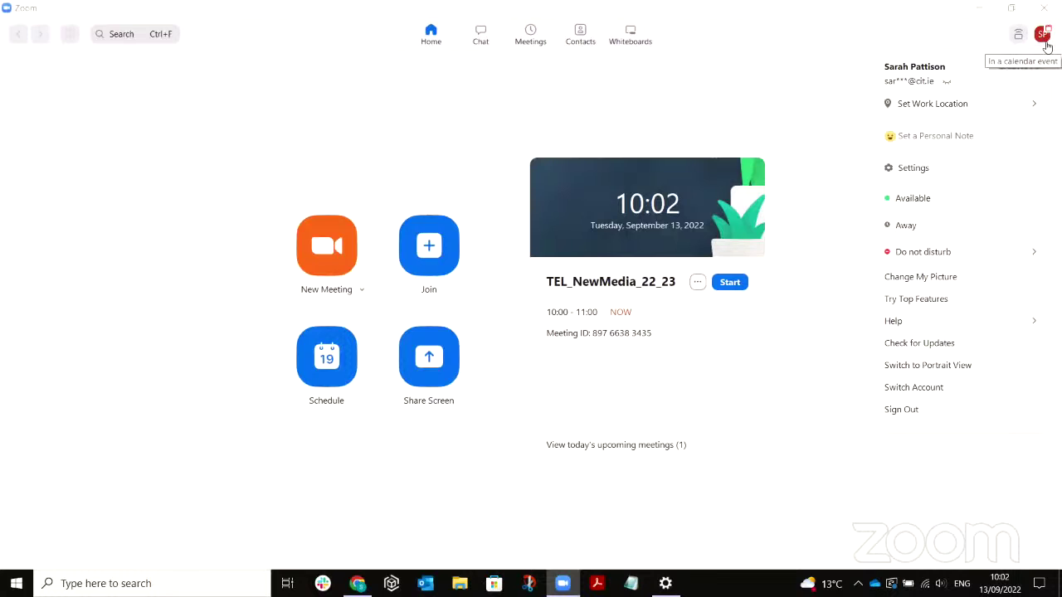
# - Check the Zoom client for updates, close the update result and minimise the client
pyautogui.click(978, 342)
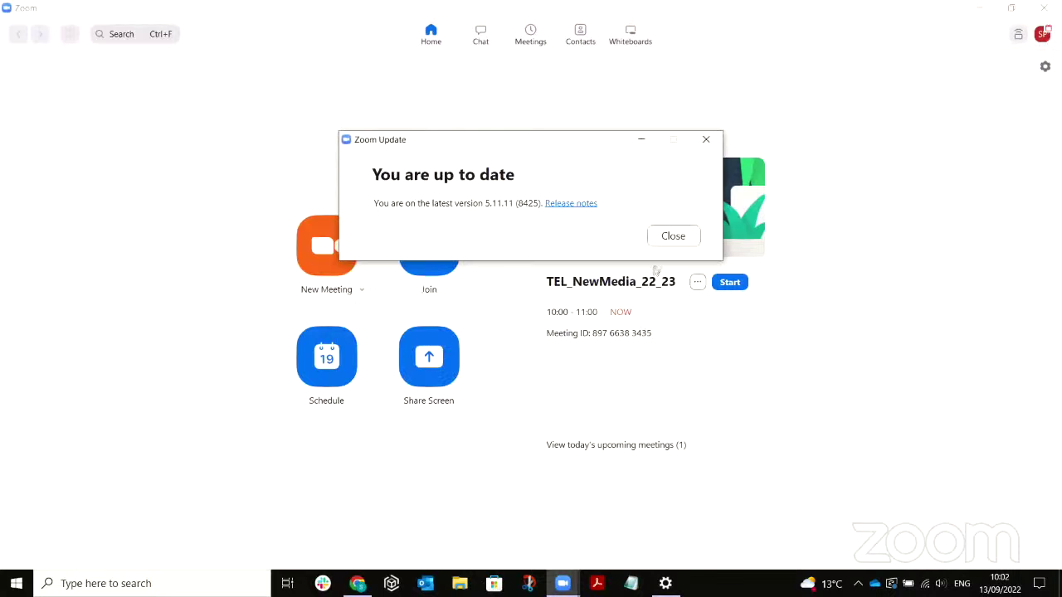
pyautogui.click(706, 139)
pyautogui.click(980, 7)
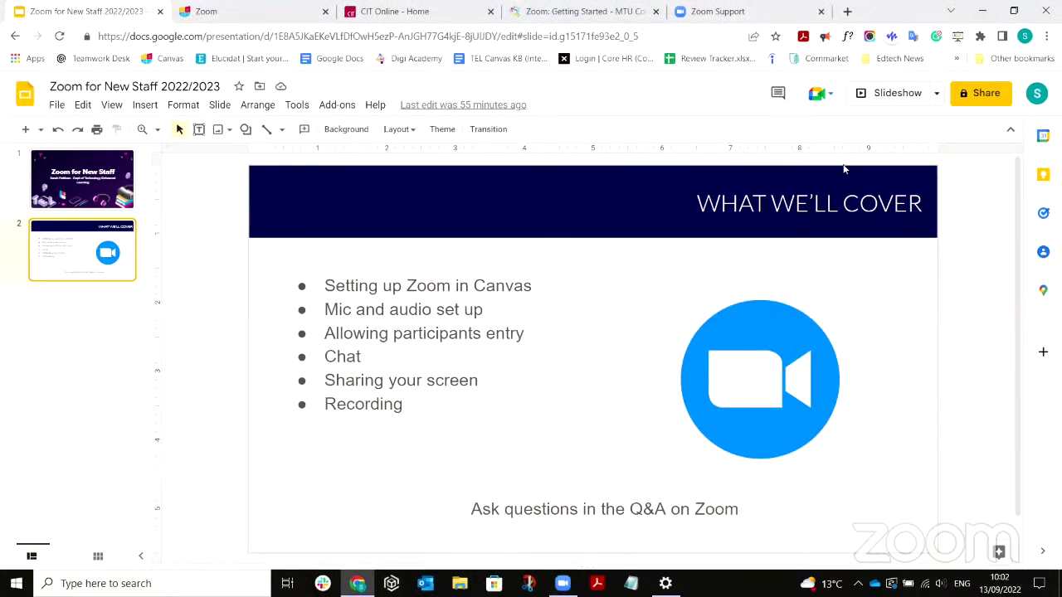
# - Switch to the TLNM_22_23 course in Canvas and reload its Zoom page to list the upcoming meetings
pyautogui.click(251, 10)
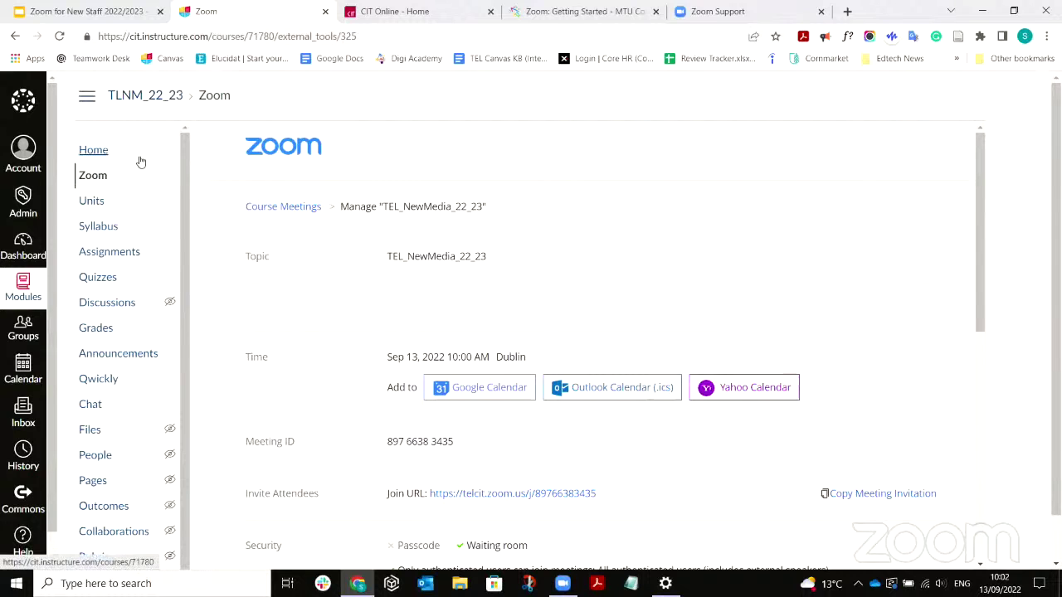
pyautogui.click(117, 174)
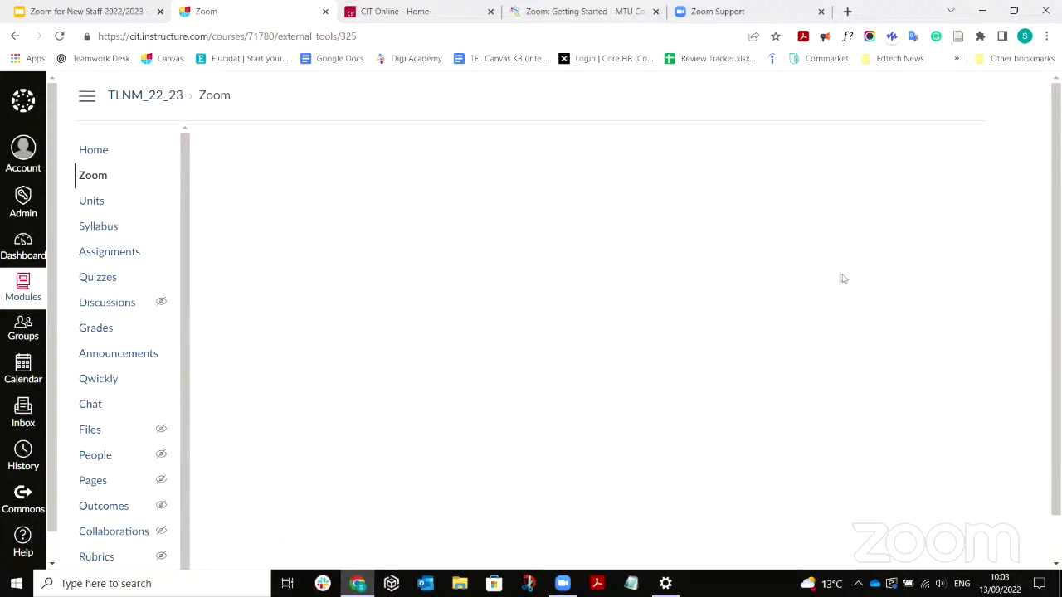
pyautogui.scroll(-1, 840, 277)
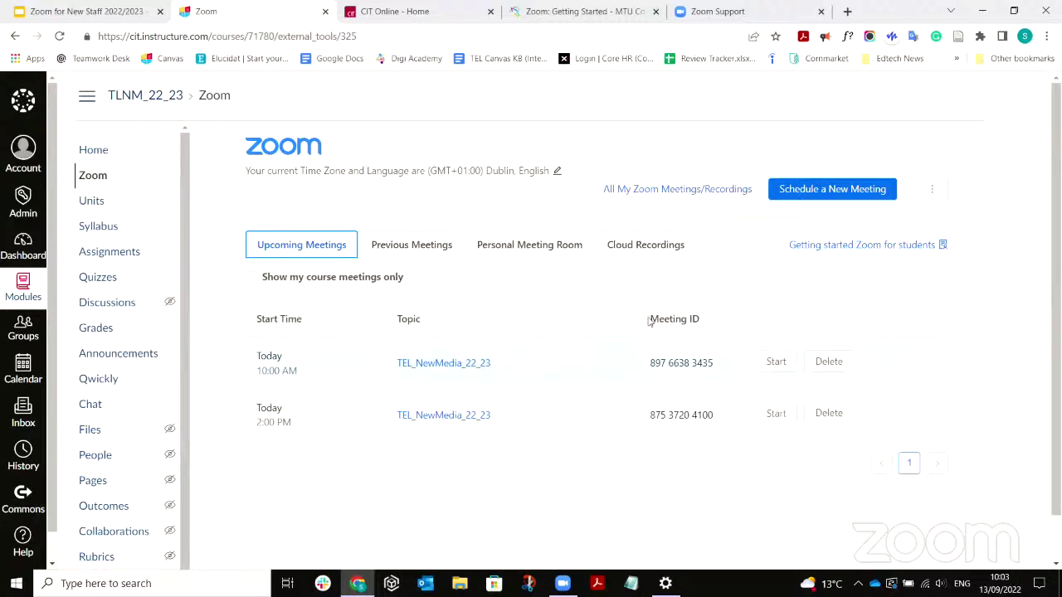
# - Start scheduling a new course meeting and look over its topic, description, start time and duration settings
pyautogui.click(829, 186)
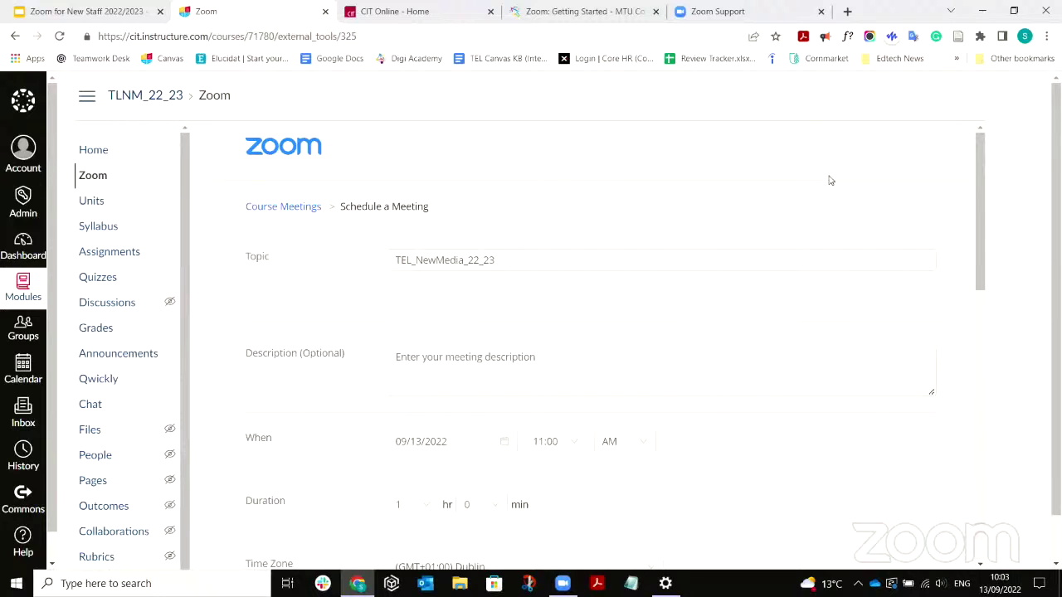
pyautogui.click(431, 259)
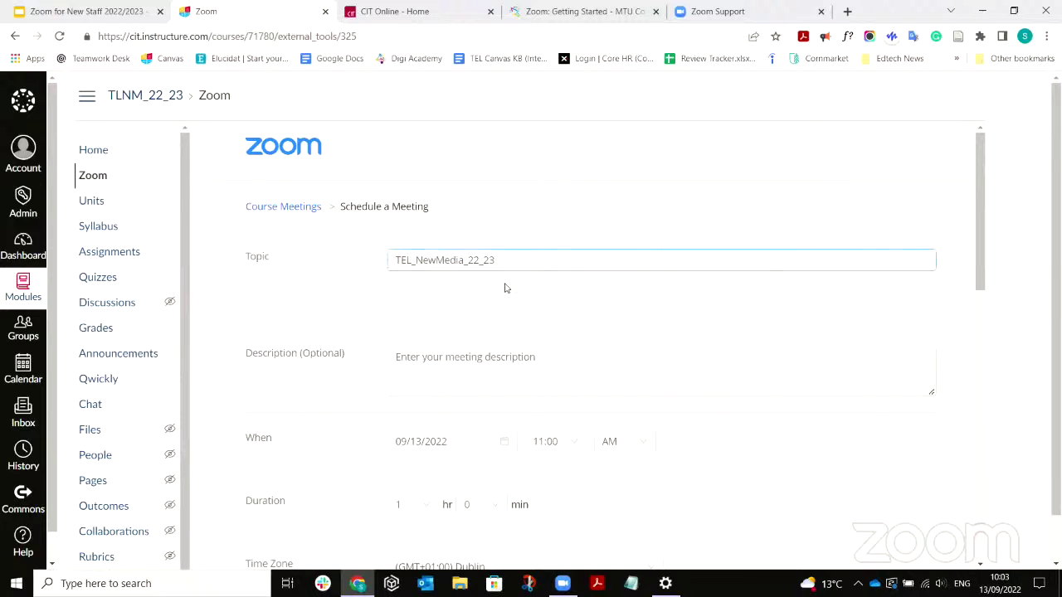
pyautogui.scroll(-1, 498, 287)
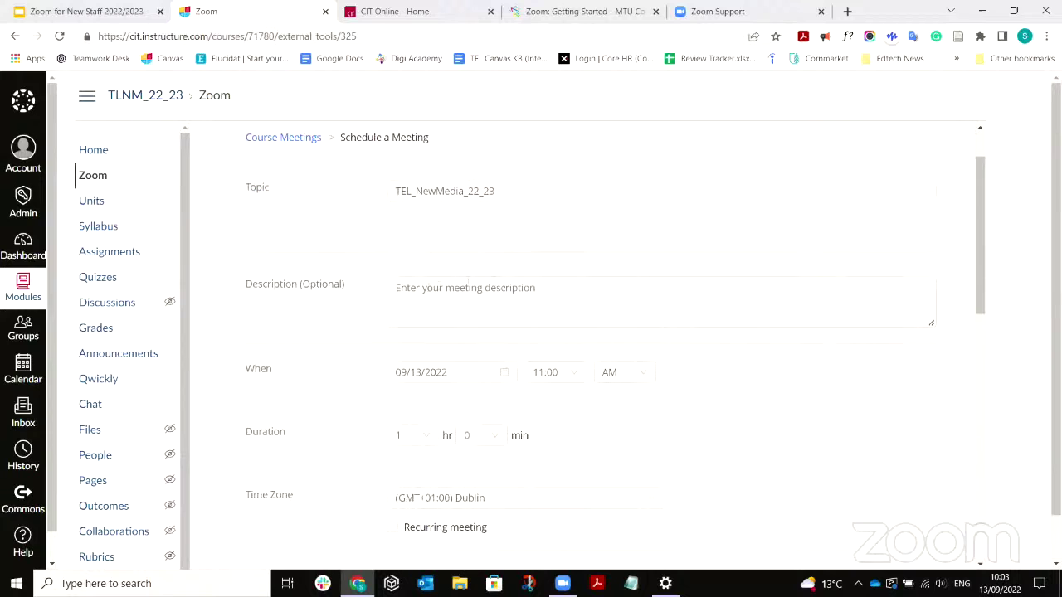
pyautogui.click(602, 301)
pyautogui.scroll(-2, 602, 304)
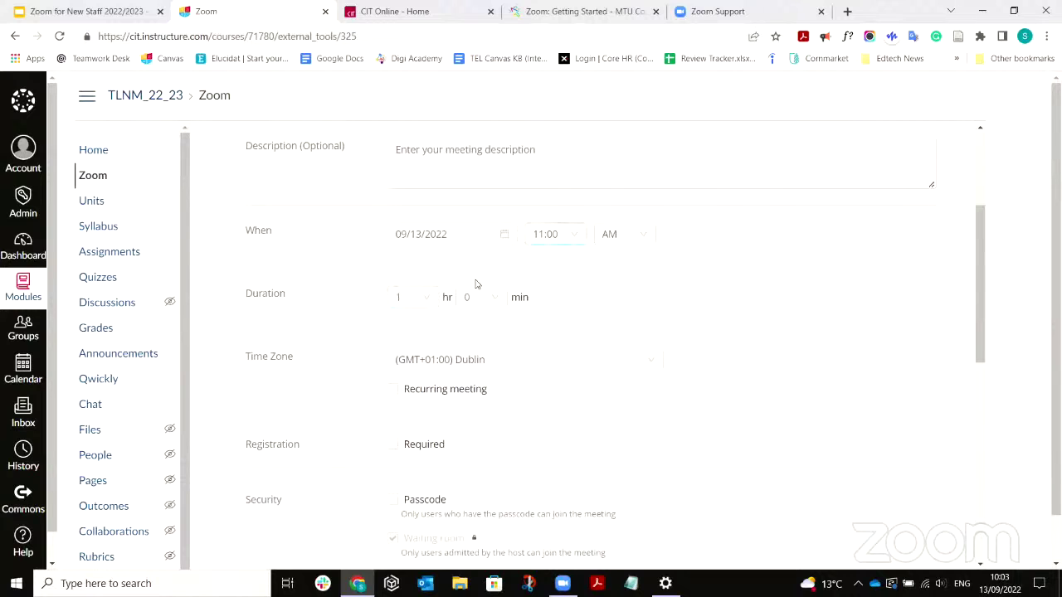
# - Enable the recurring meeting option to show its recurrence settings, and turn it off again
pyautogui.click(437, 390)
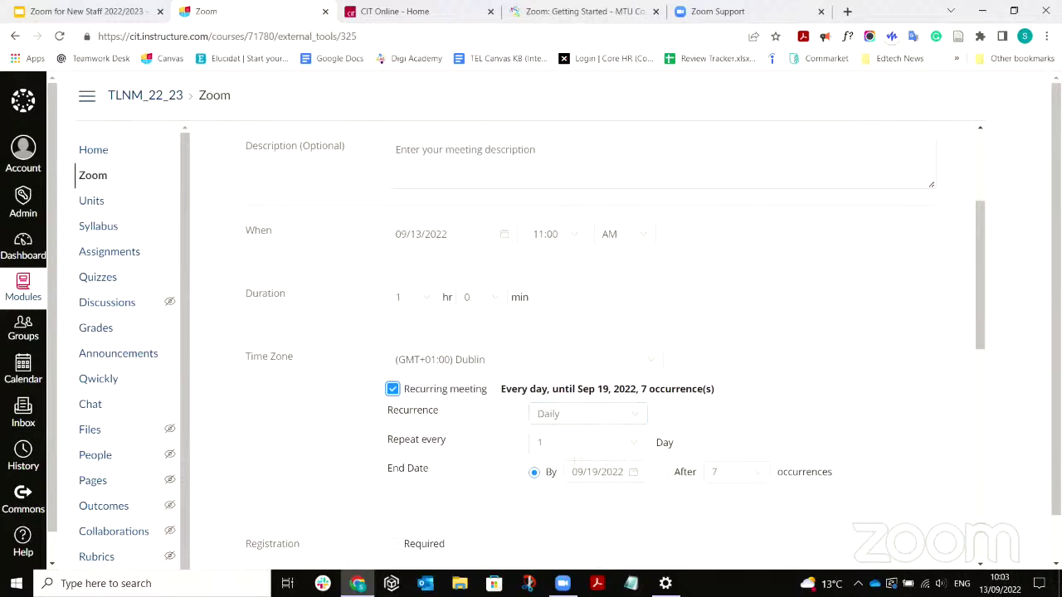
pyautogui.click(395, 390)
pyautogui.scroll(-3, 382, 356)
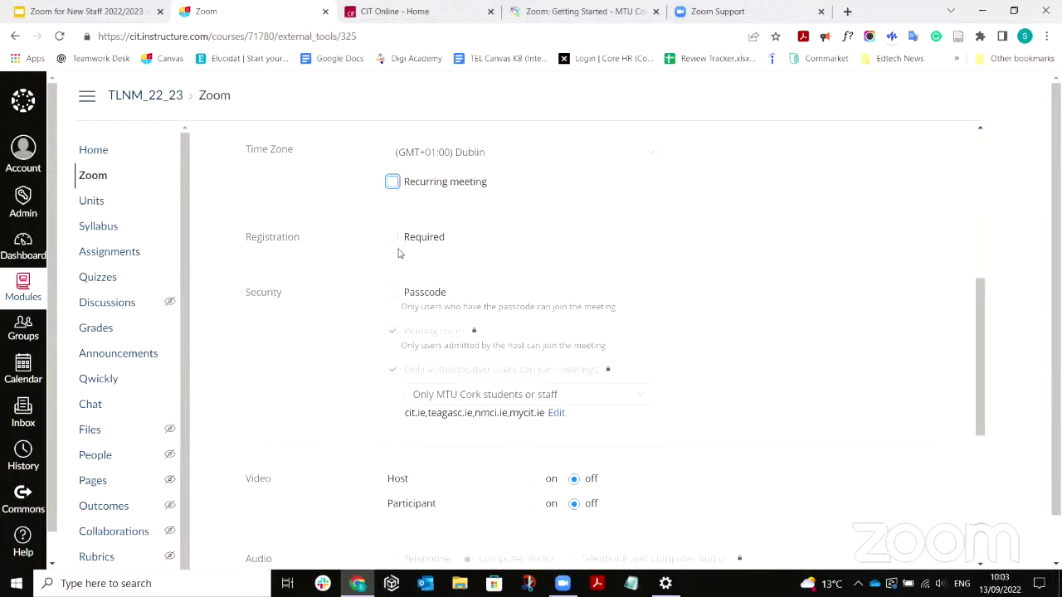
# - Set the new meeting's authentication to All authenticated users (includes external speakers)
pyautogui.scroll(-2, 423, 304)
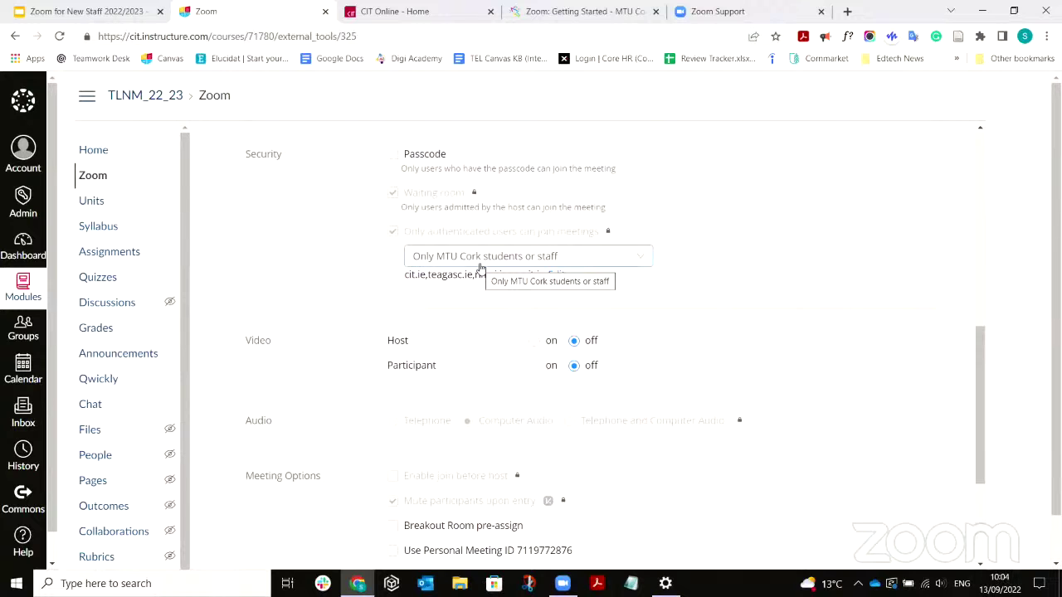
pyautogui.scroll(1, 494, 291)
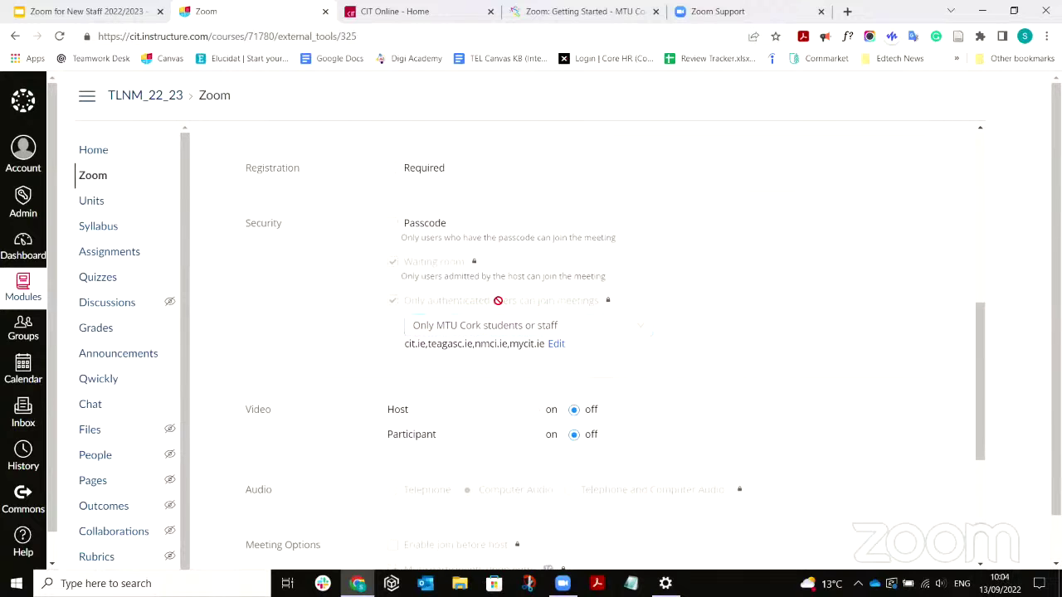
pyautogui.click(495, 323)
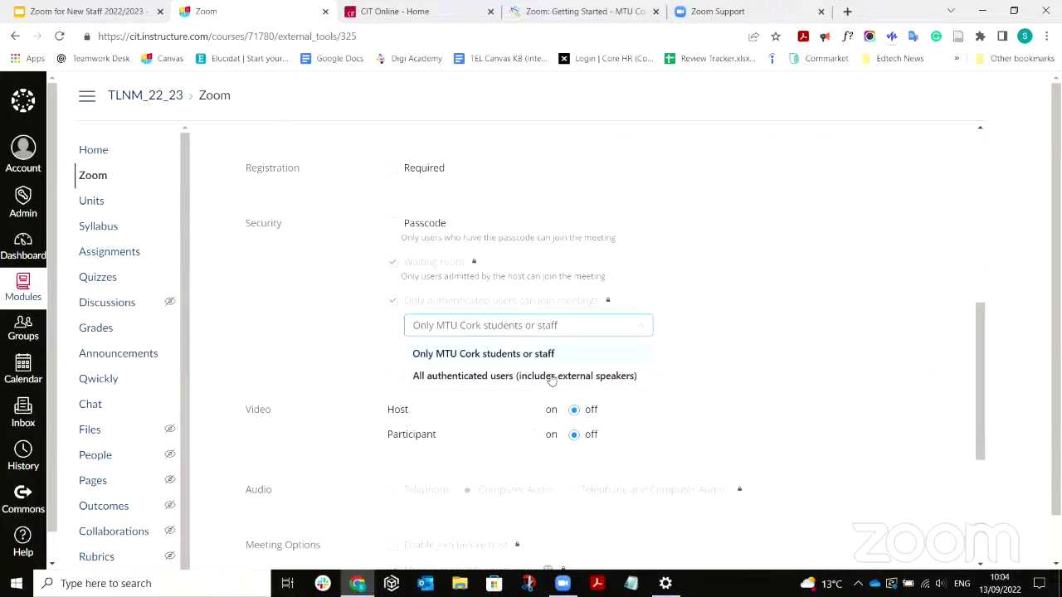
pyautogui.click(552, 377)
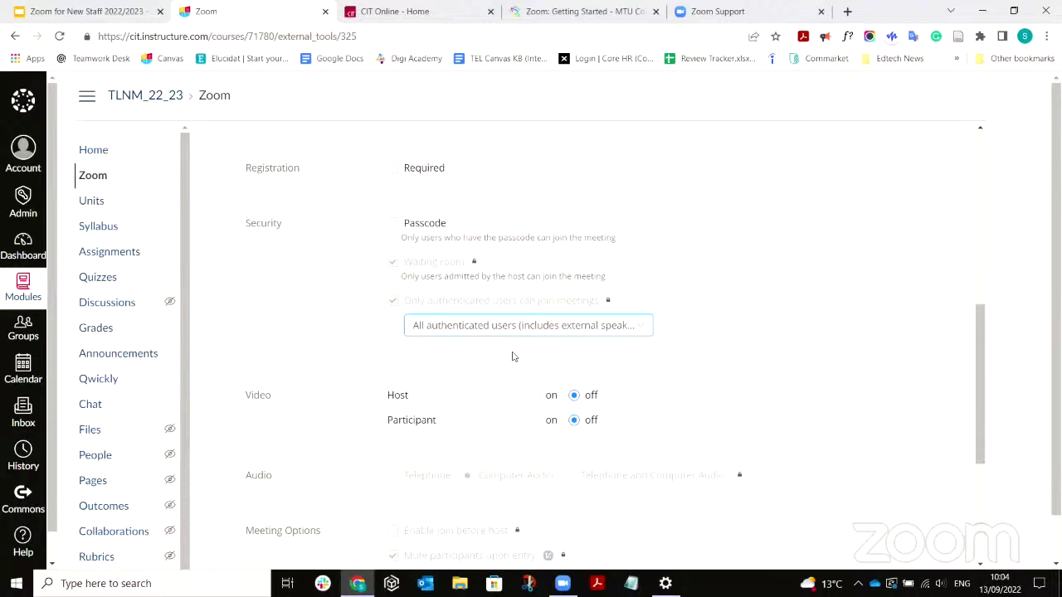
# - Review the video, audio, meeting options and alternative hosts of the new meeting, and cancel scheduling it
pyautogui.scroll(-3, 512, 356)
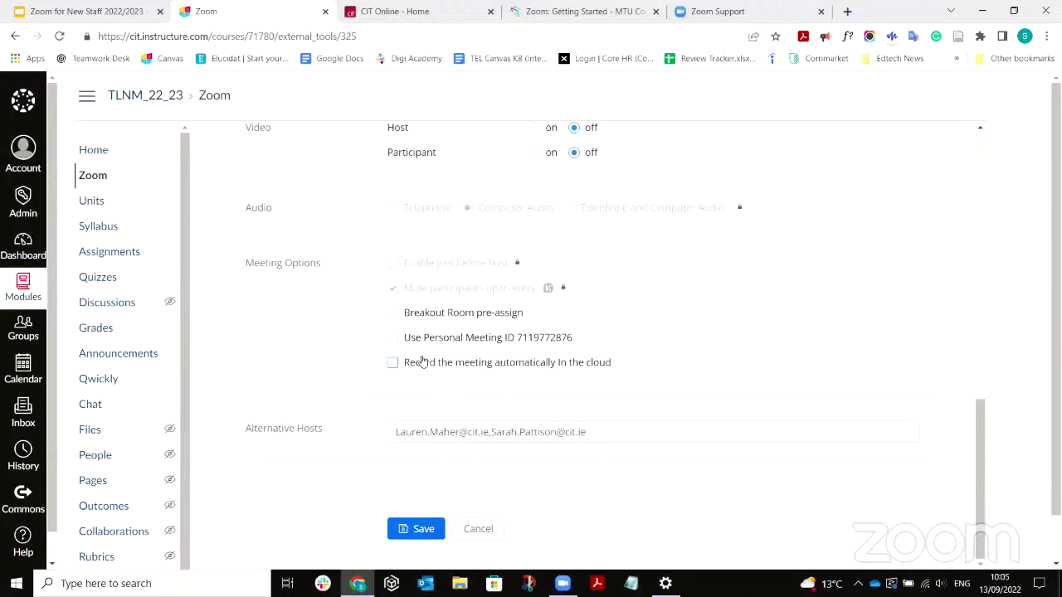
pyautogui.scroll(-1, 438, 362)
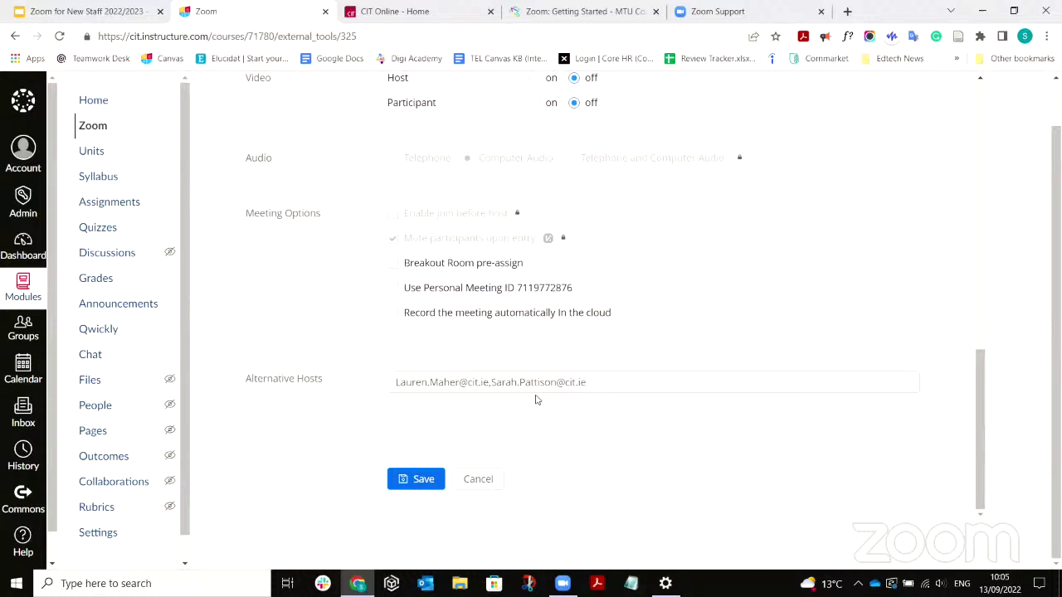
pyautogui.click(490, 478)
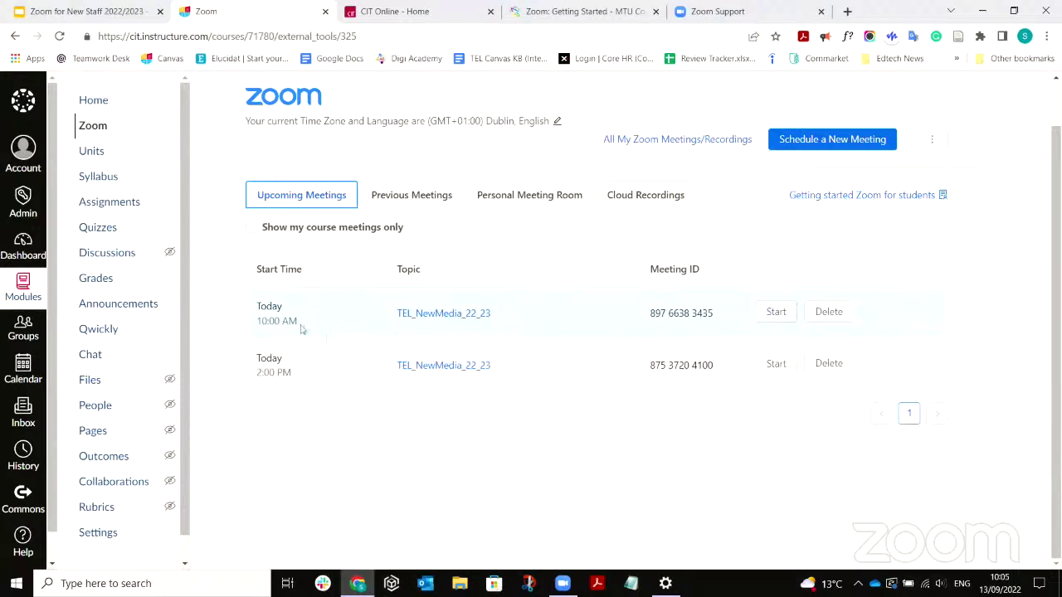
# - Start today's 10:00 AM TEL_NewMedia_22_23 meeting in the Zoom Meetings app and maximise the meeting window
pyautogui.click(760, 324)
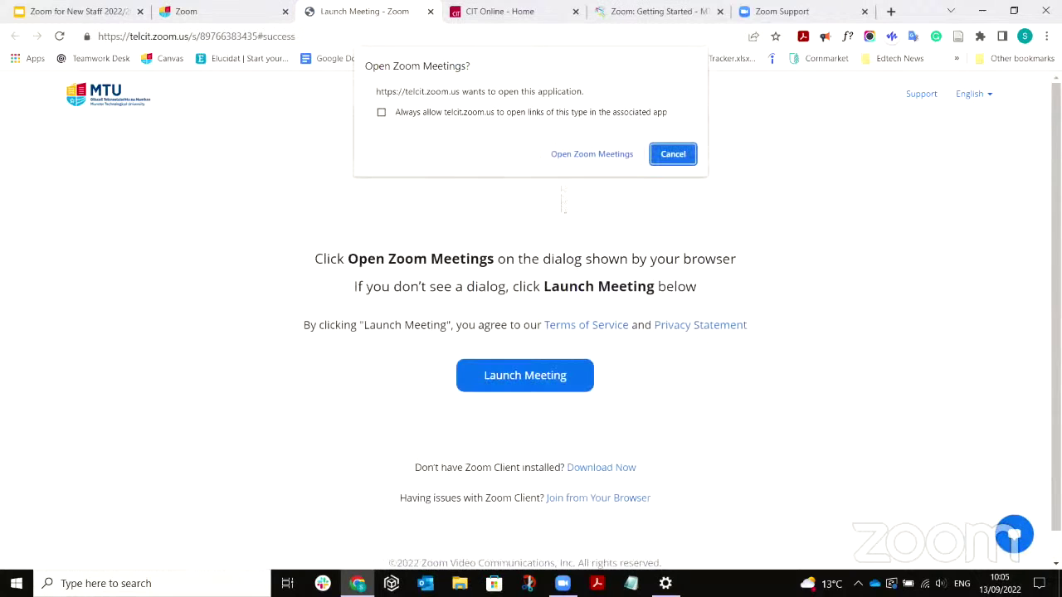
pyautogui.click(571, 156)
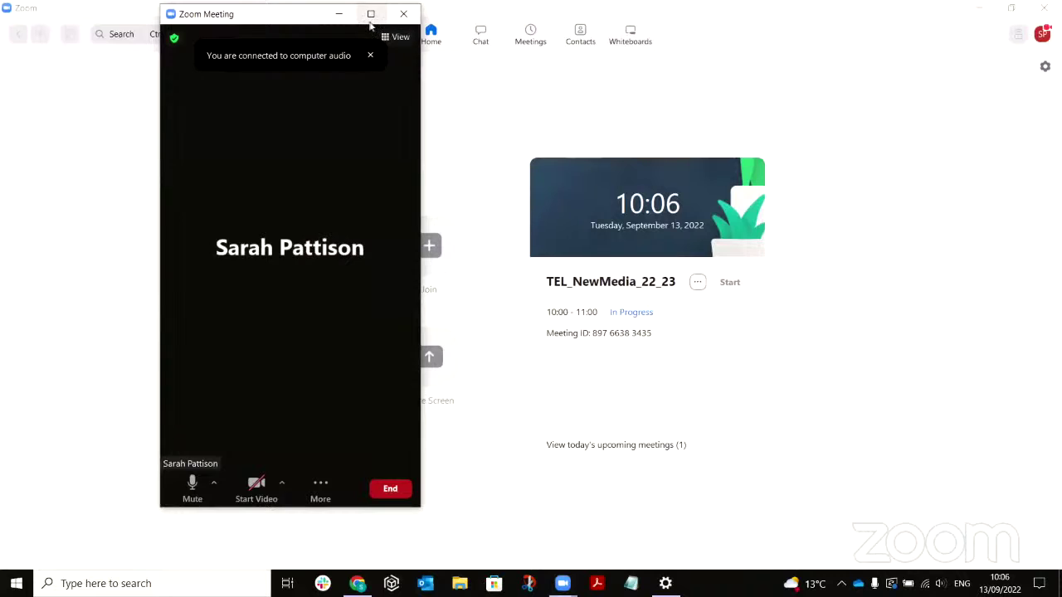
pyautogui.click(371, 15)
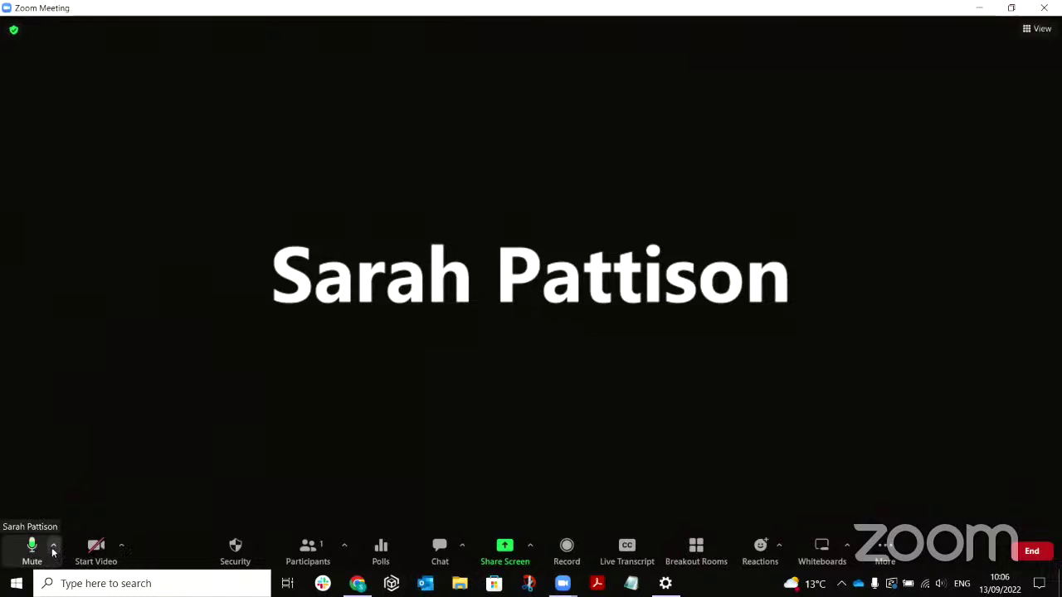
# - Open the meeting's audio settings and test the speaker and microphone
pyautogui.click(53, 549)
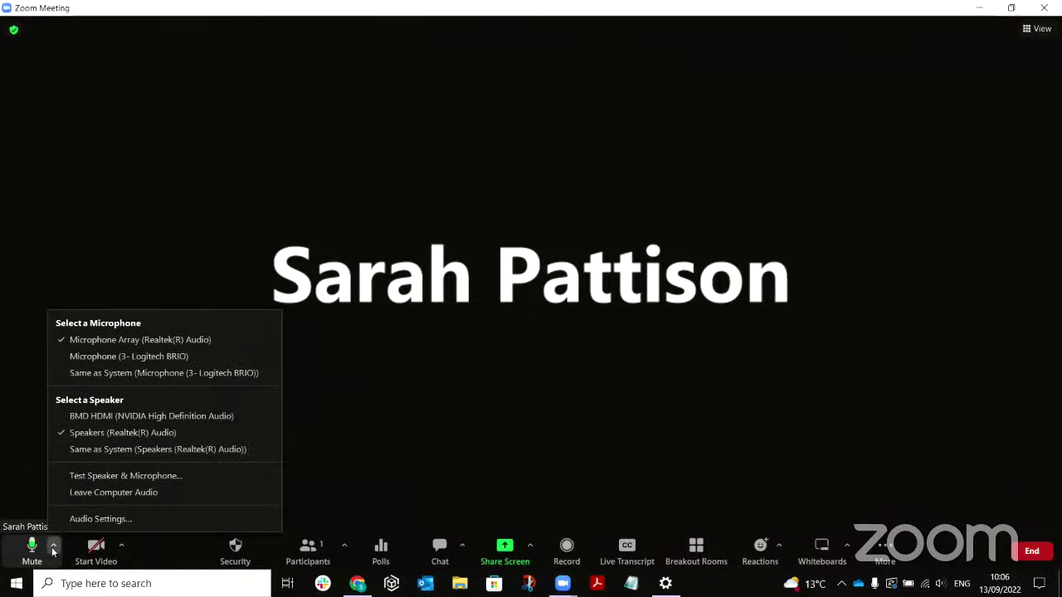
pyautogui.click(152, 520)
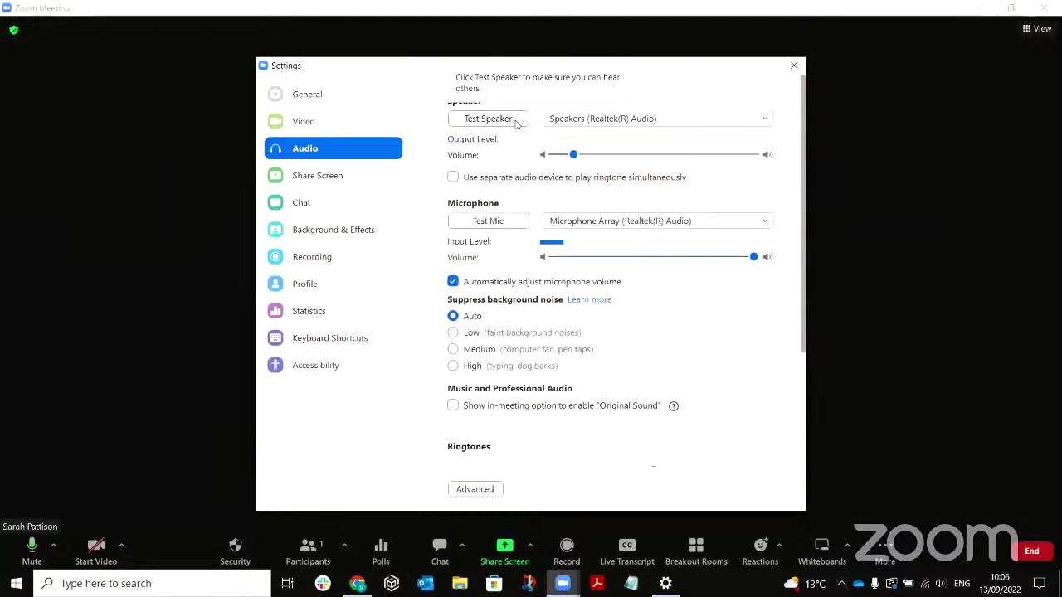
pyautogui.click(514, 120)
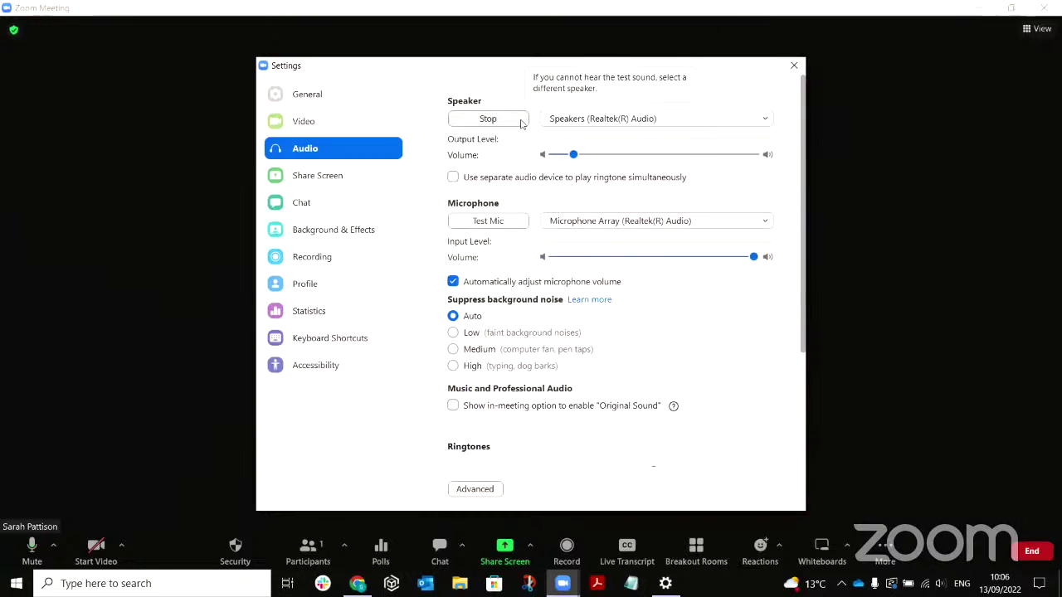
pyautogui.click(513, 120)
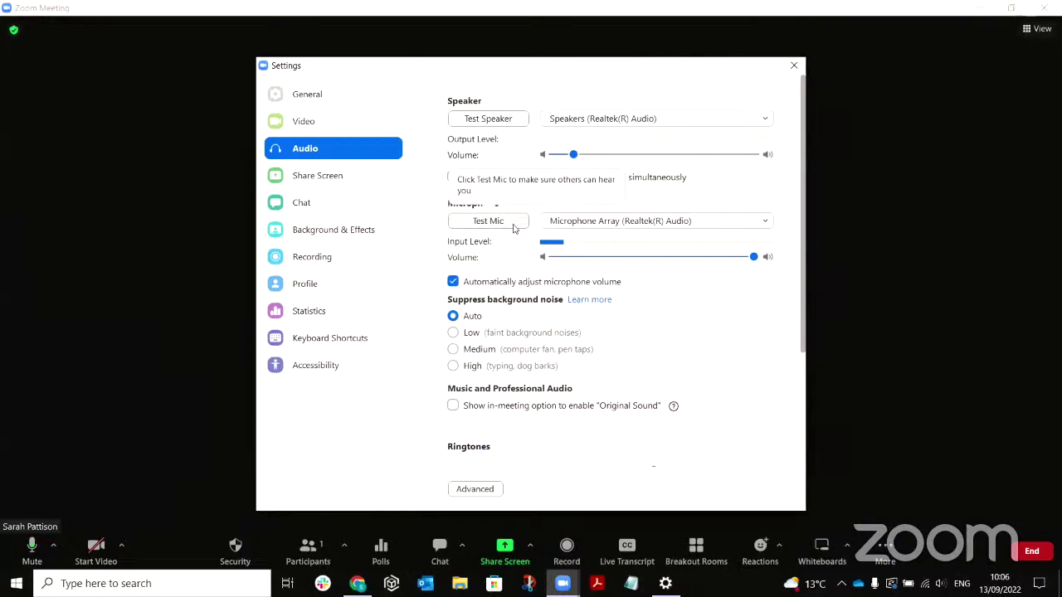
pyautogui.click(512, 225)
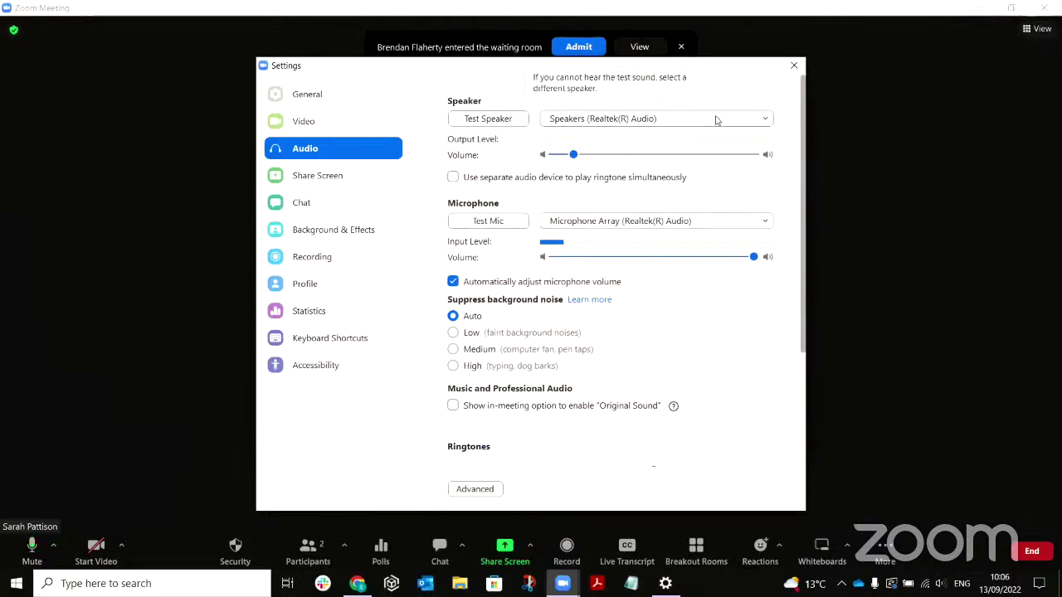
# - Examine the available speaker and microphone devices without choosing different ones
pyautogui.click(716, 120)
pyautogui.click(717, 121)
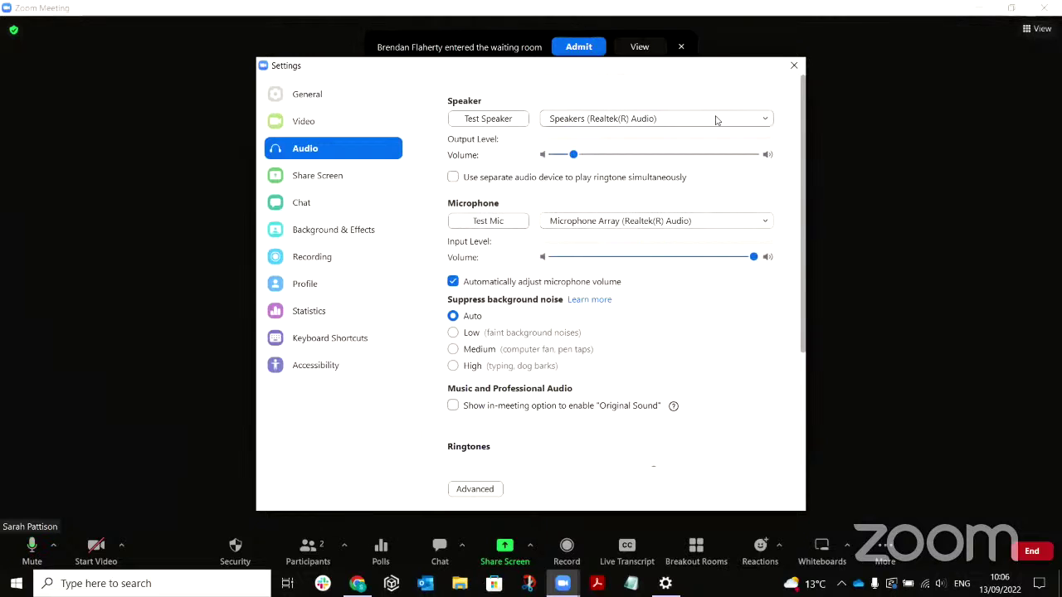
pyautogui.click(677, 220)
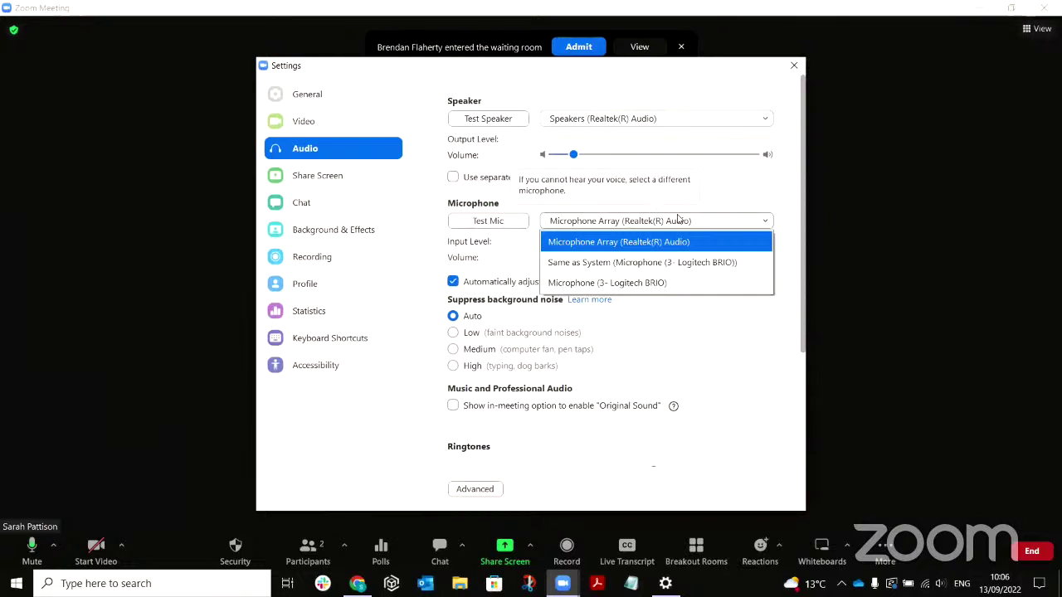
pyautogui.click(678, 220)
pyautogui.click(699, 121)
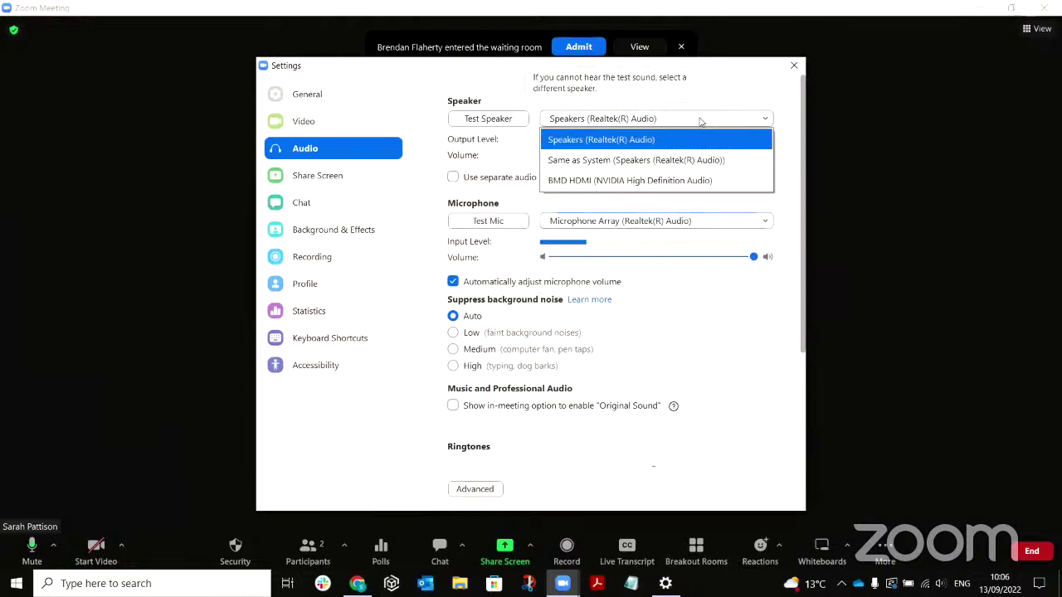
pyautogui.click(699, 122)
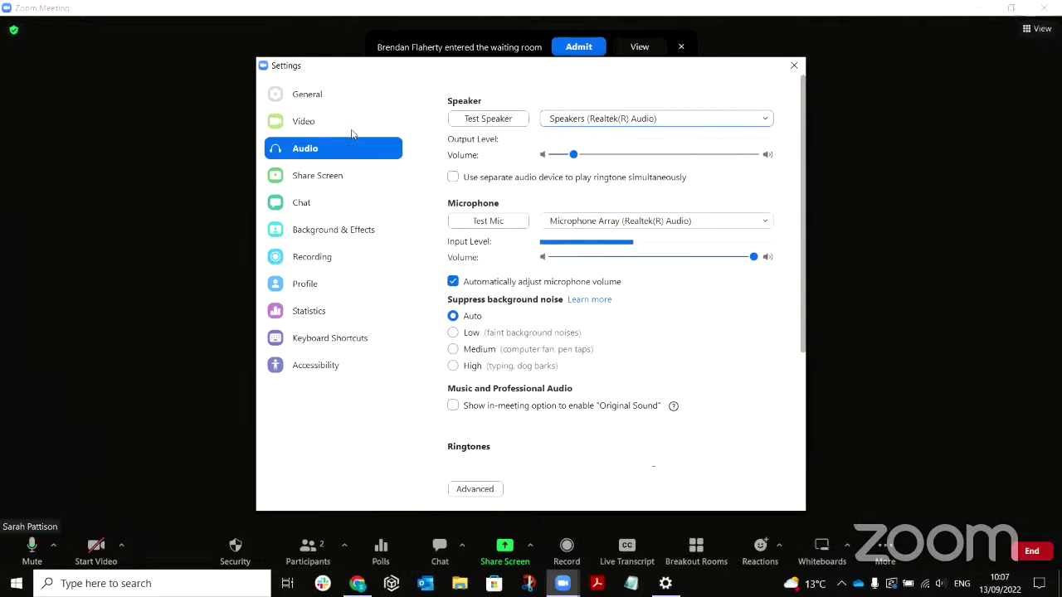
# - In the video settings, switch the camera to Integrated Webcam and back to Logitech BRIO
pyautogui.click(352, 131)
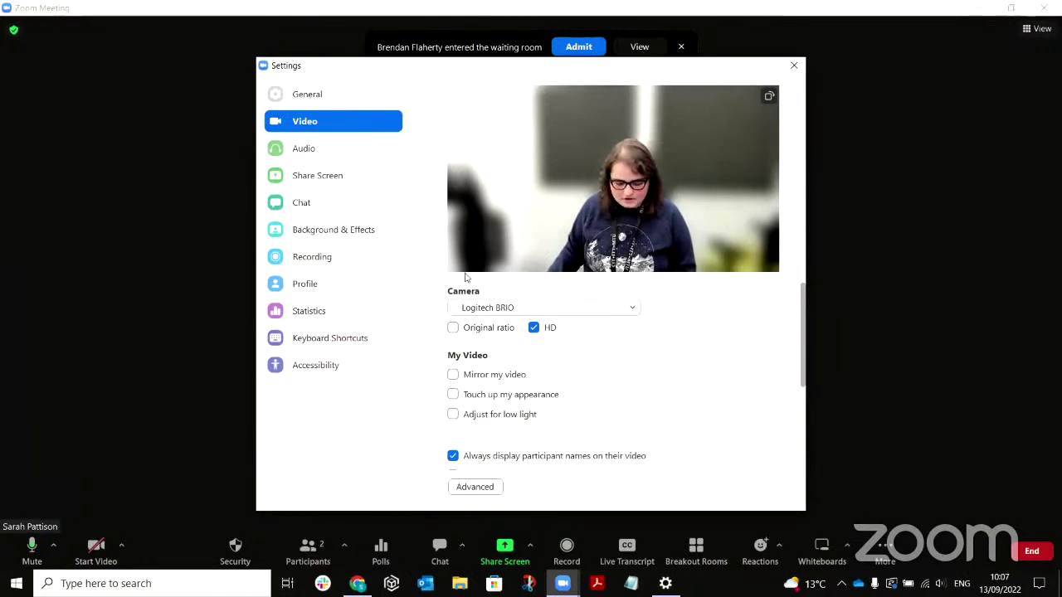
pyautogui.click(509, 311)
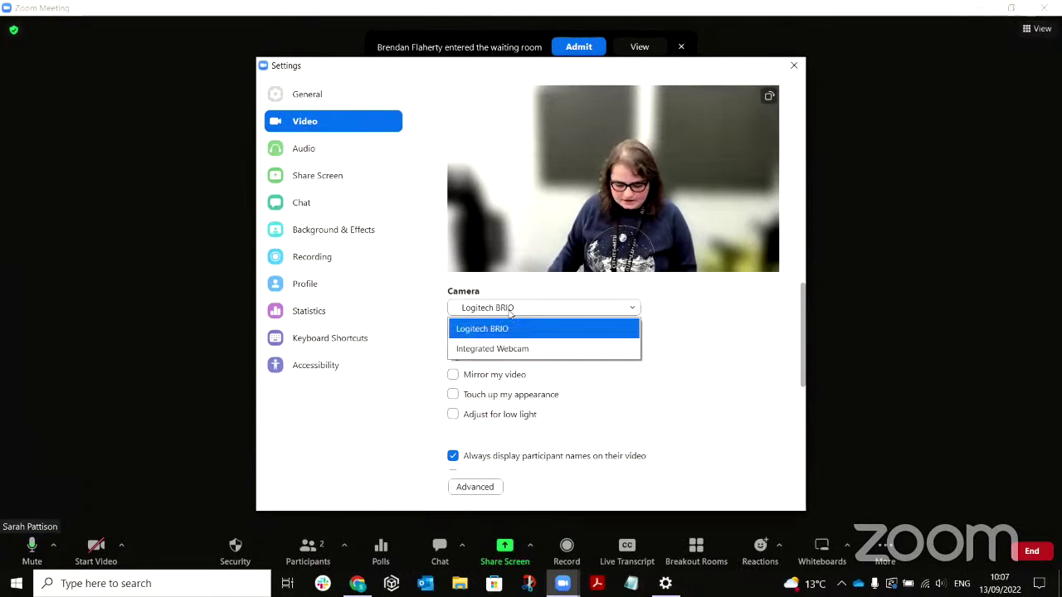
pyautogui.click(518, 352)
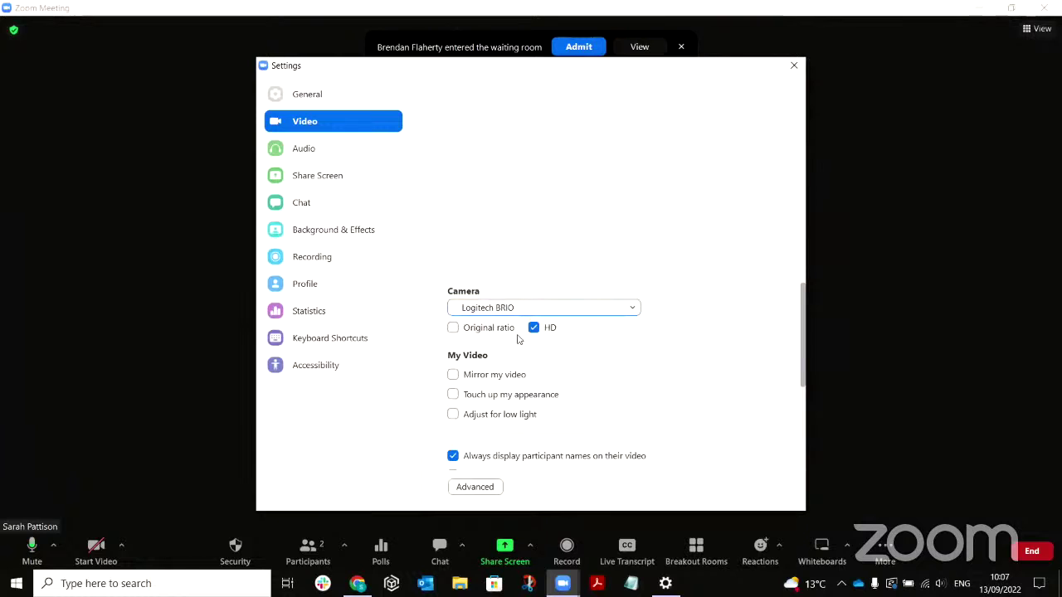
pyautogui.click(521, 312)
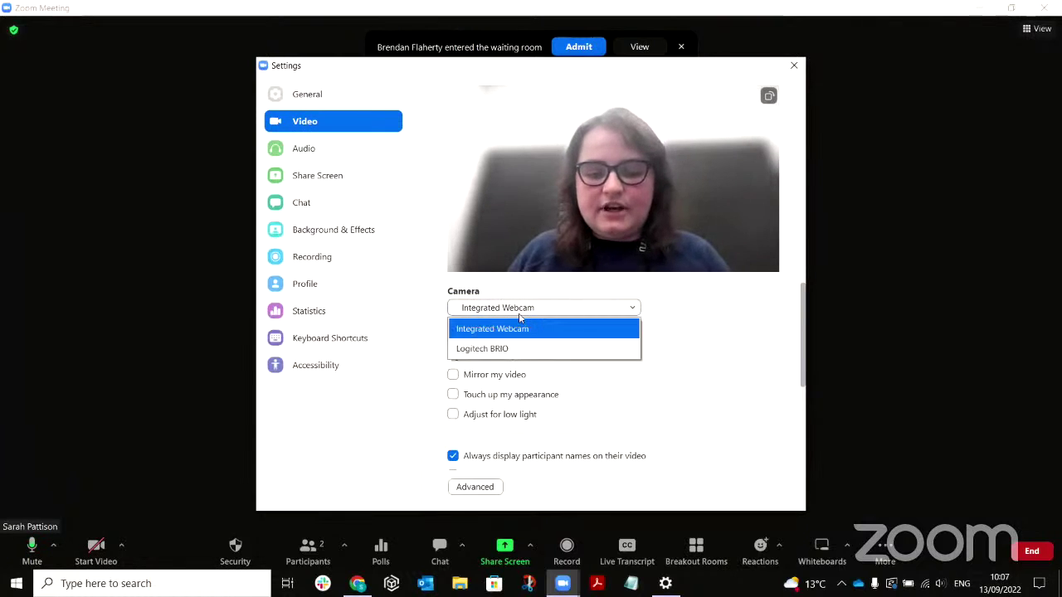
pyautogui.click(534, 349)
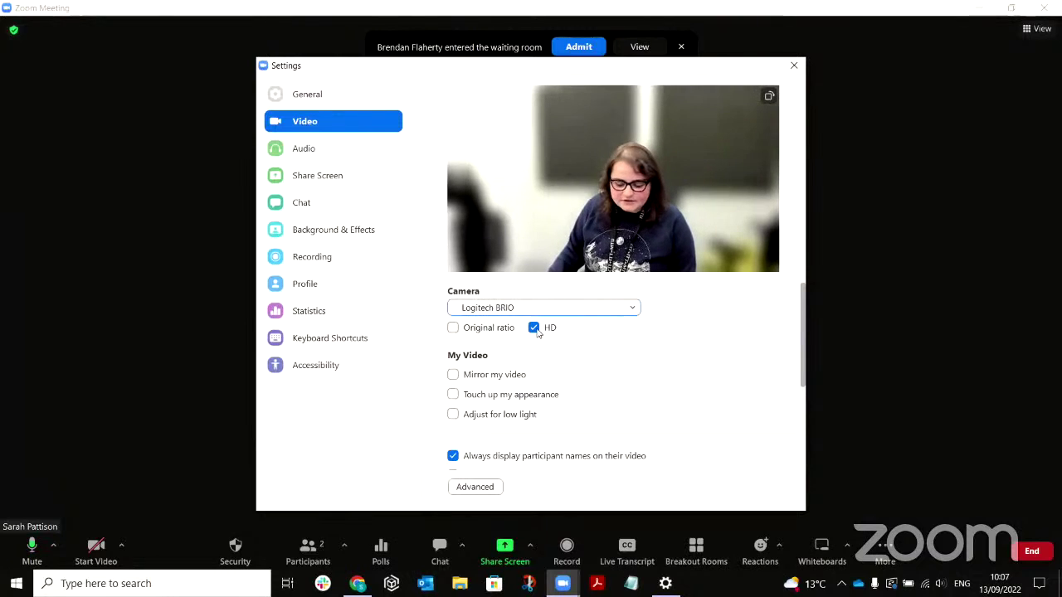
# - Turn the Mirror my video option on and back off to compare the camera preview
pyautogui.click(536, 329)
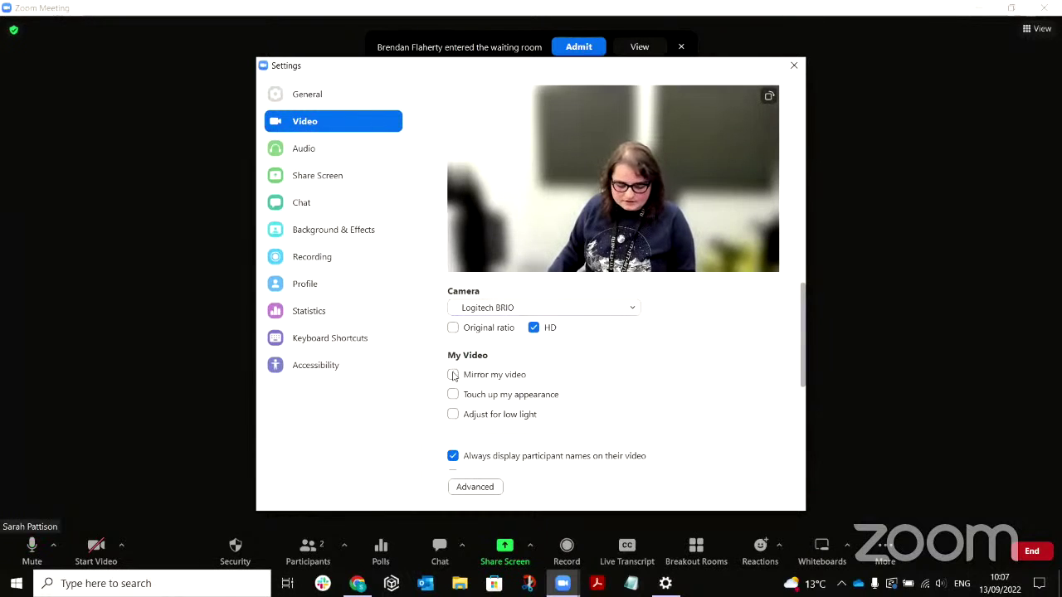
pyautogui.click(453, 375)
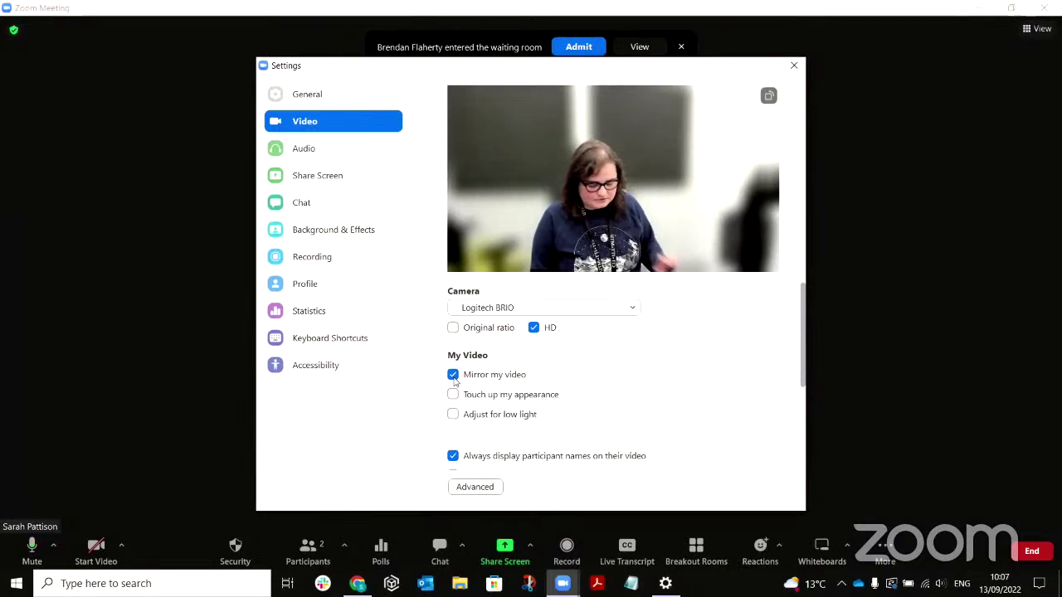
pyautogui.click(454, 380)
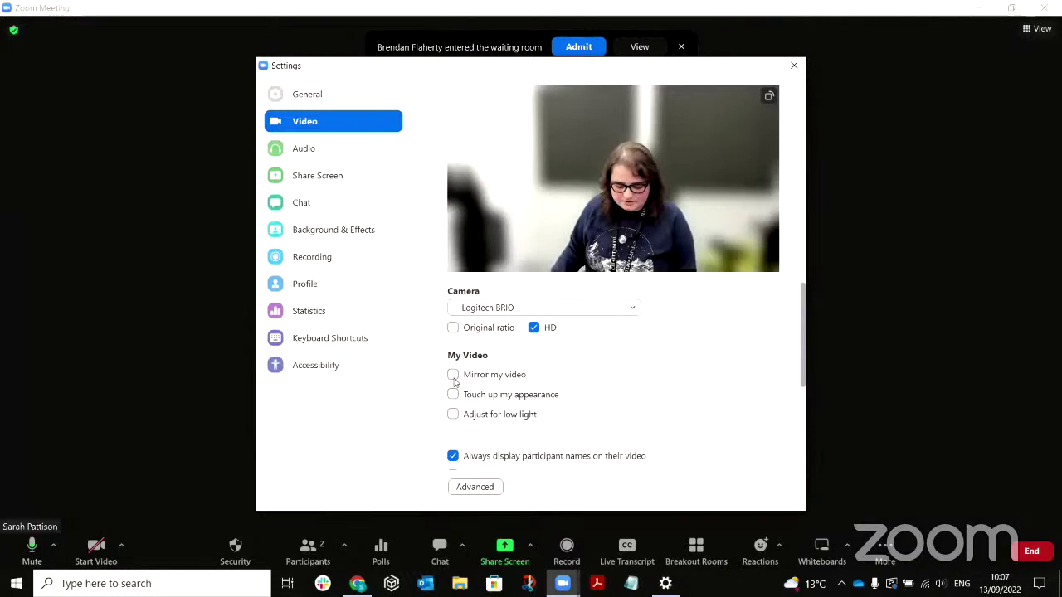
pyautogui.click(454, 380)
pyautogui.click(454, 380)
# - Turn on Touch up my appearance, try its strength slider, and turn the option back off
pyautogui.click(453, 399)
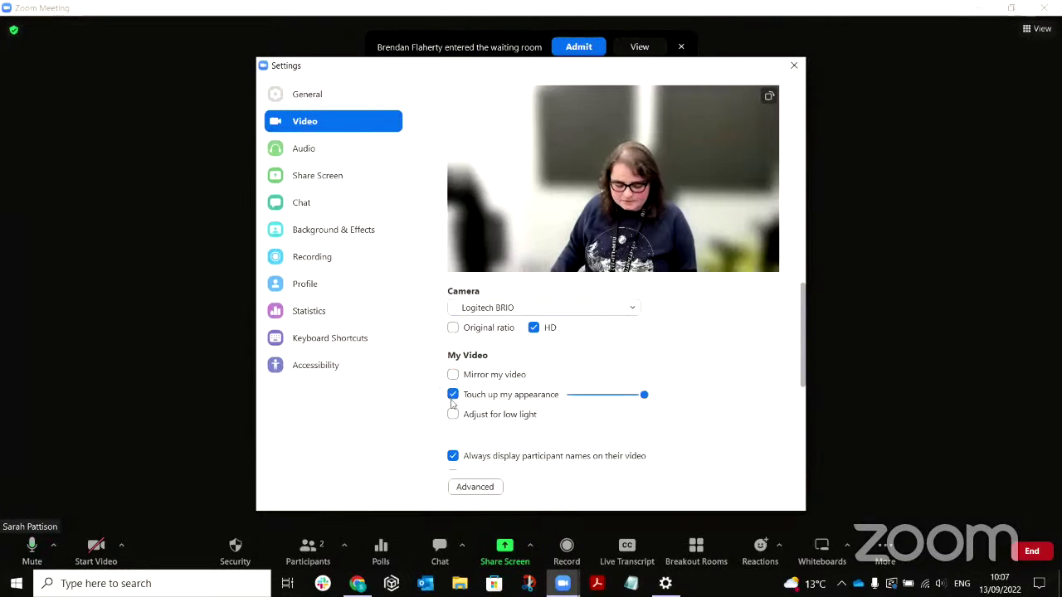
pyautogui.moveTo(646, 402)
pyautogui.mouseDown()
pyautogui.moveTo(562, 406)
pyautogui.moveTo(652, 413)
pyautogui.mouseUp()
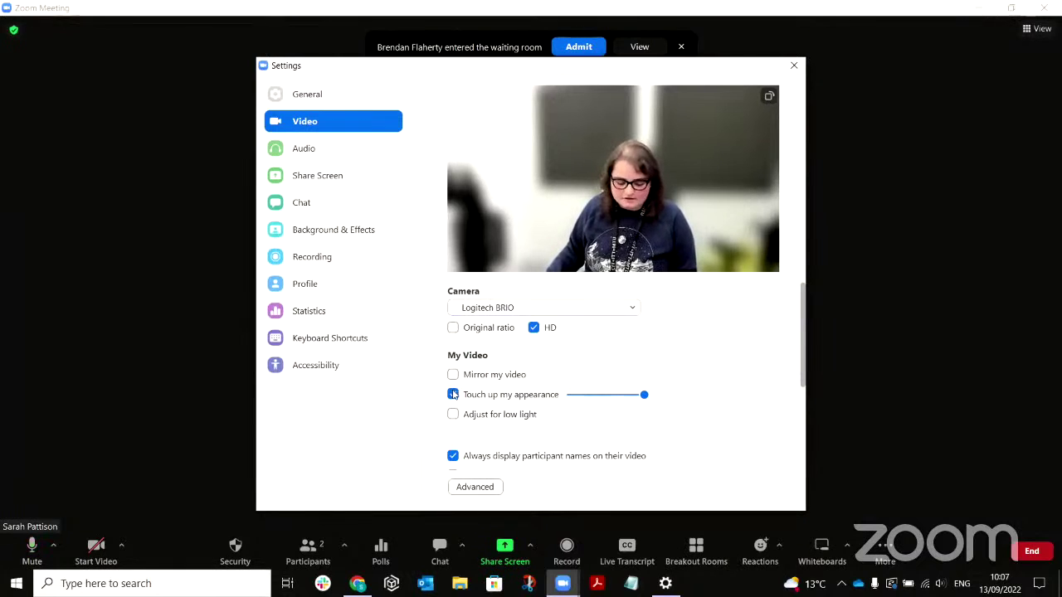
pyautogui.click(453, 395)
# - Turn Adjust for low light on and back off, and look over the remaining video options
pyautogui.click(455, 415)
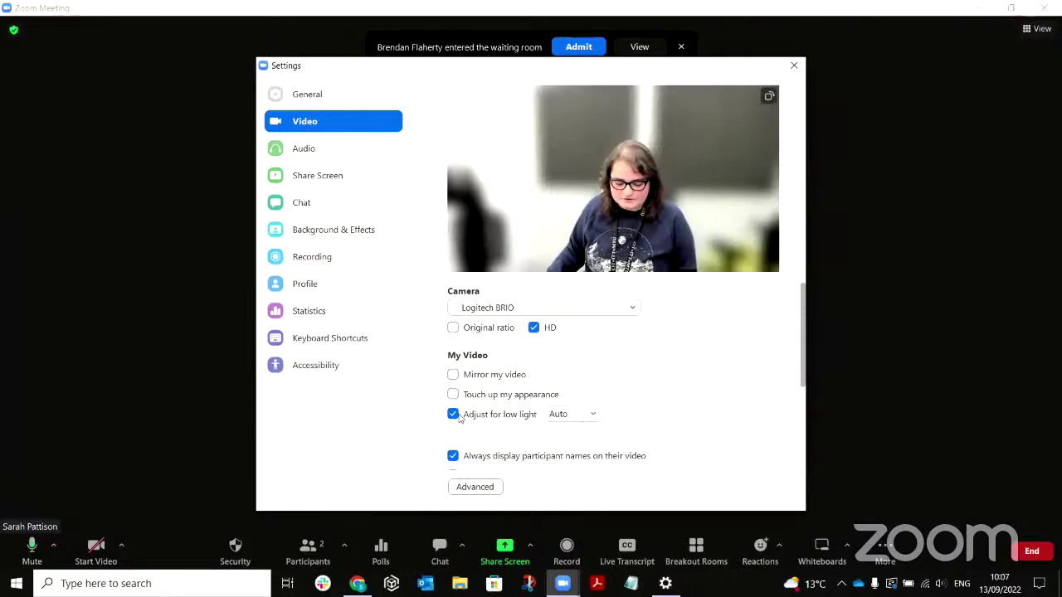
pyautogui.click(455, 415)
pyautogui.click(455, 415)
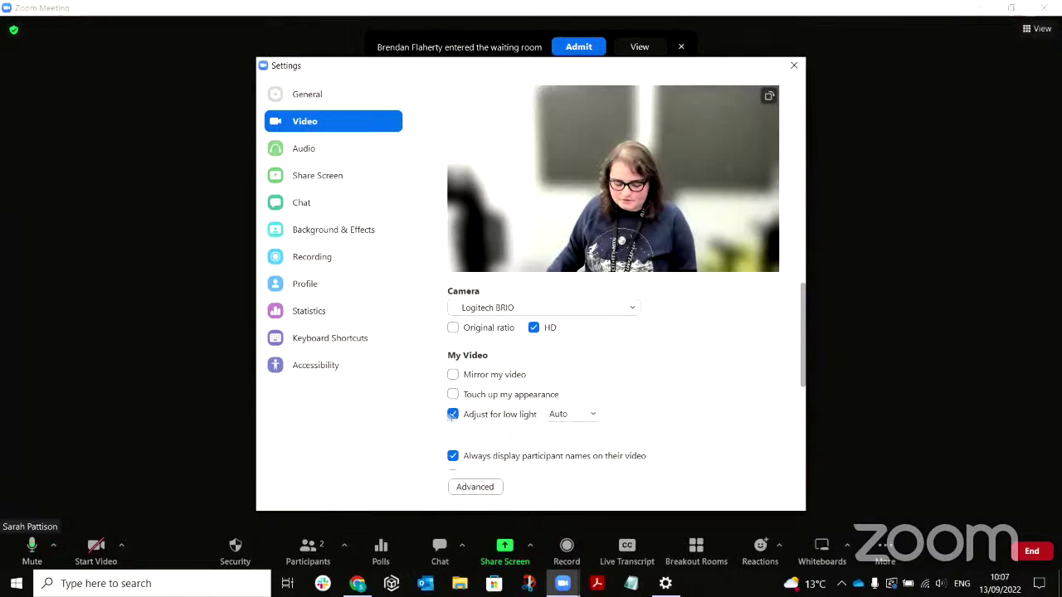
pyautogui.click(453, 415)
pyautogui.scroll(-3, 538, 399)
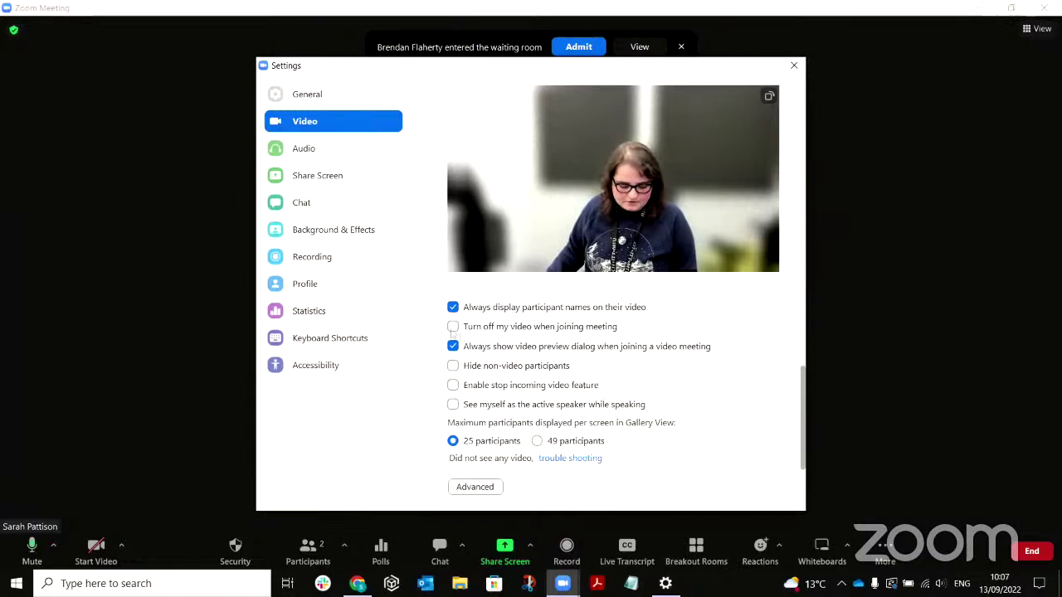
pyautogui.scroll(3, 453, 330)
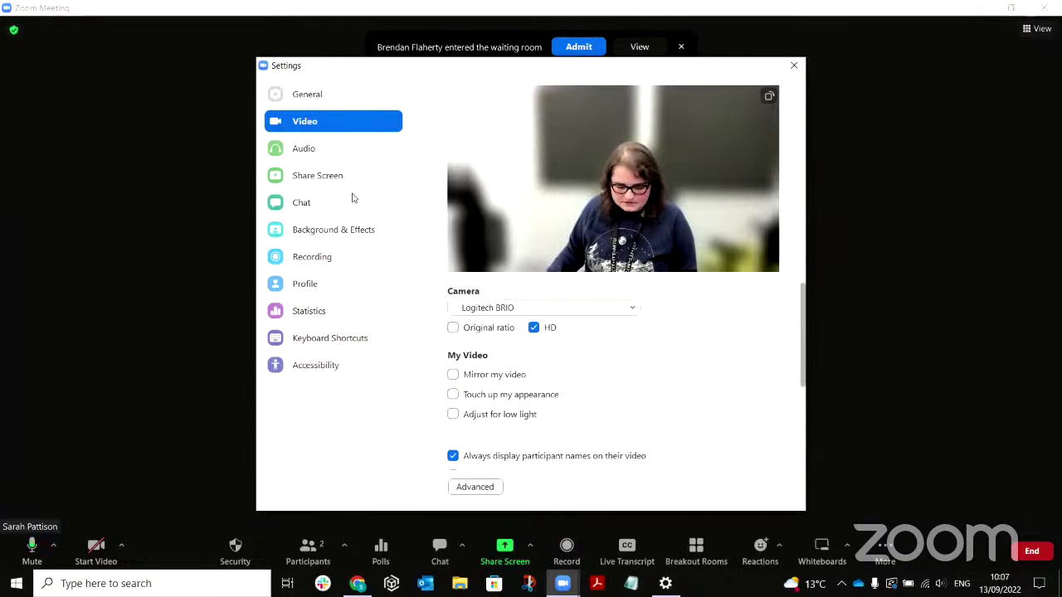
# - In the background and effects settings, switch the virtual background to None and back to Blur
pyautogui.click(359, 227)
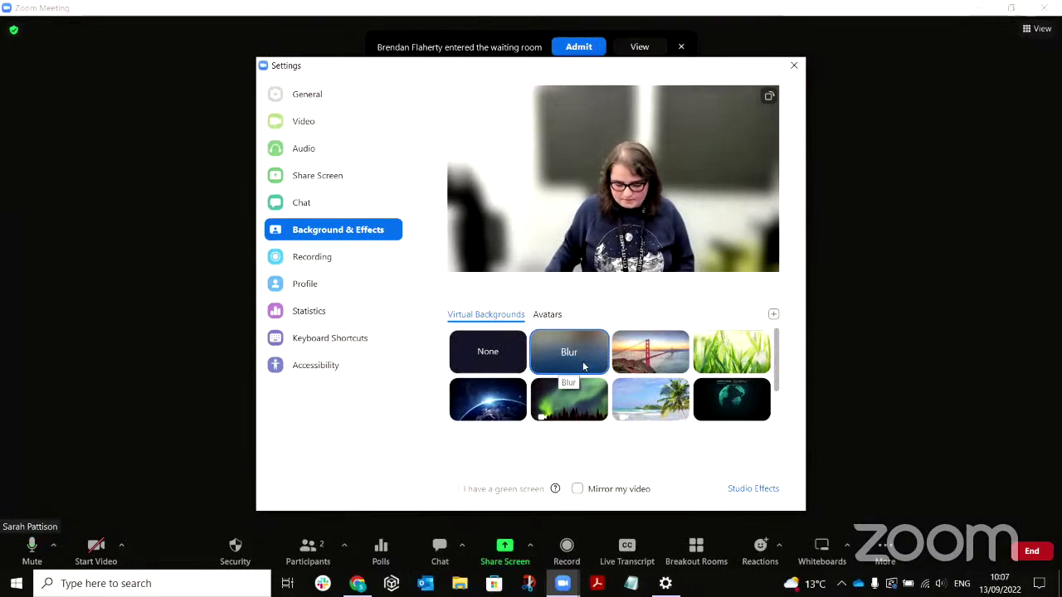
pyautogui.click(521, 355)
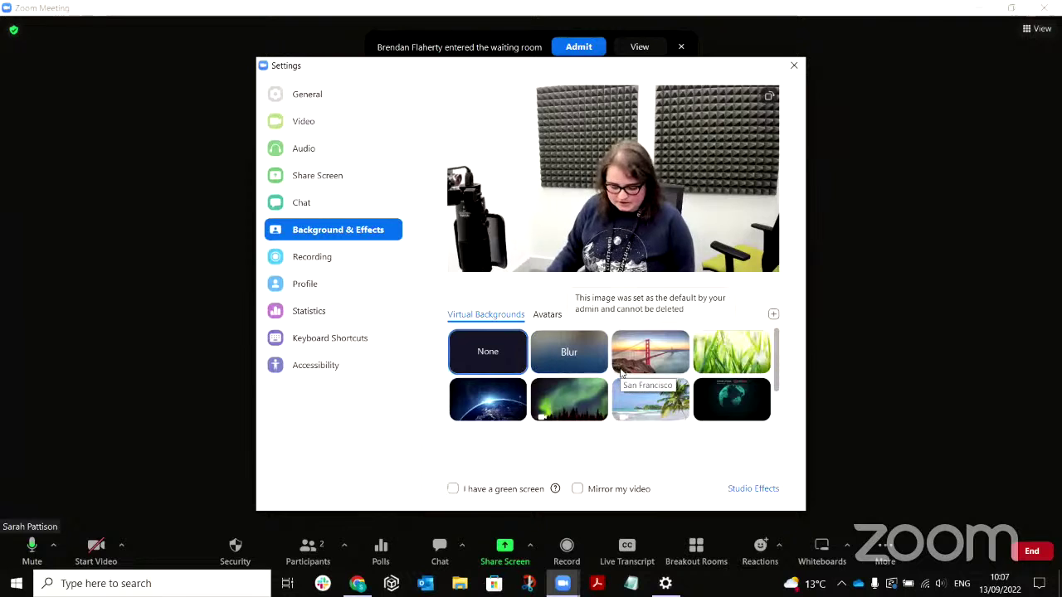
pyautogui.click(572, 354)
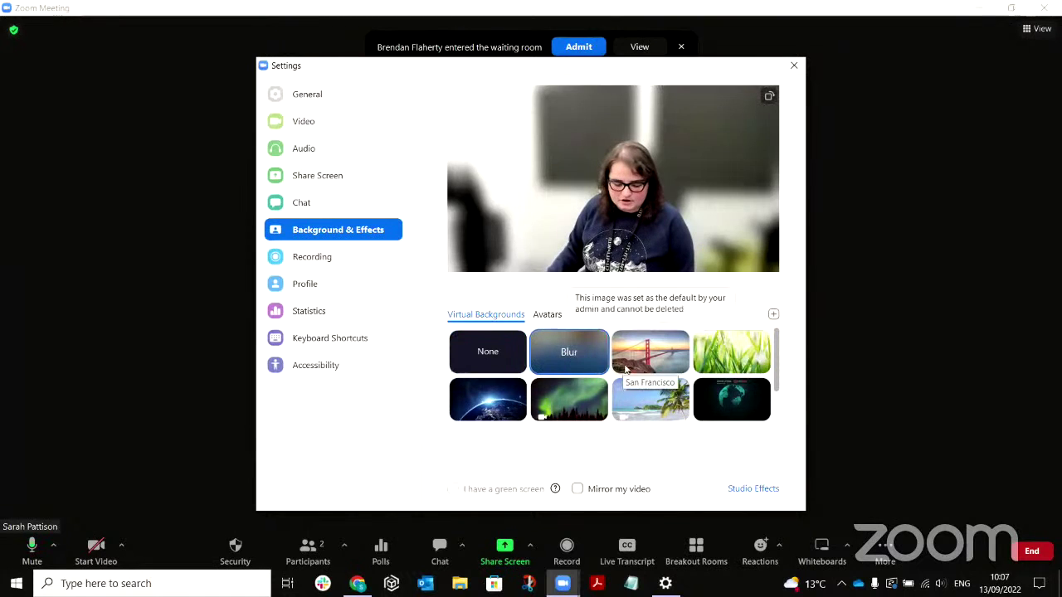
# - Check the options for adding a custom background, apply the mtu-colour virtual background, and close the settings
pyautogui.scroll(-1, 631, 375)
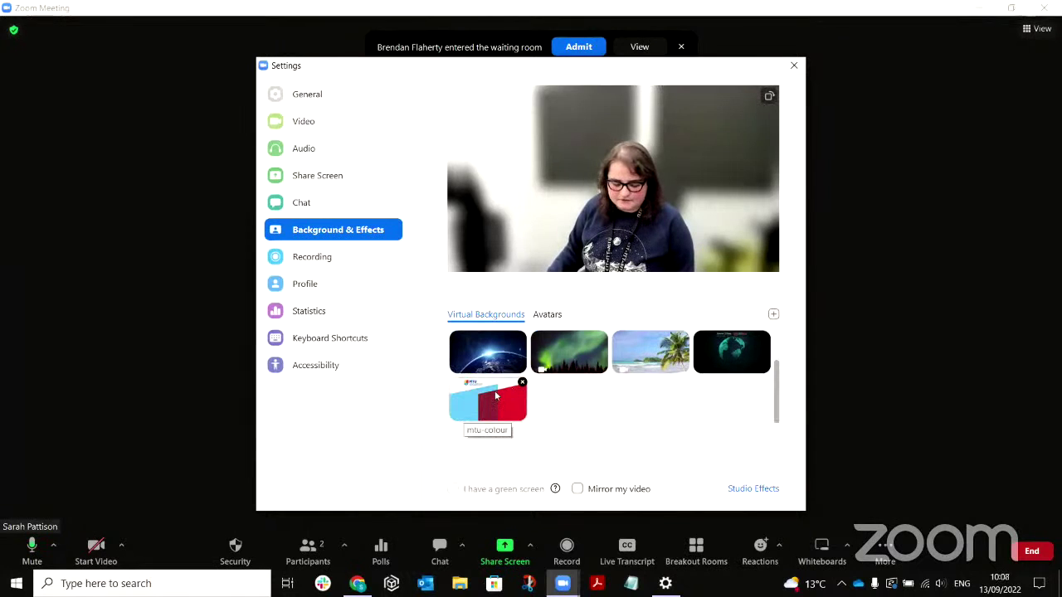
pyautogui.scroll(1, 495, 397)
pyautogui.click(773, 315)
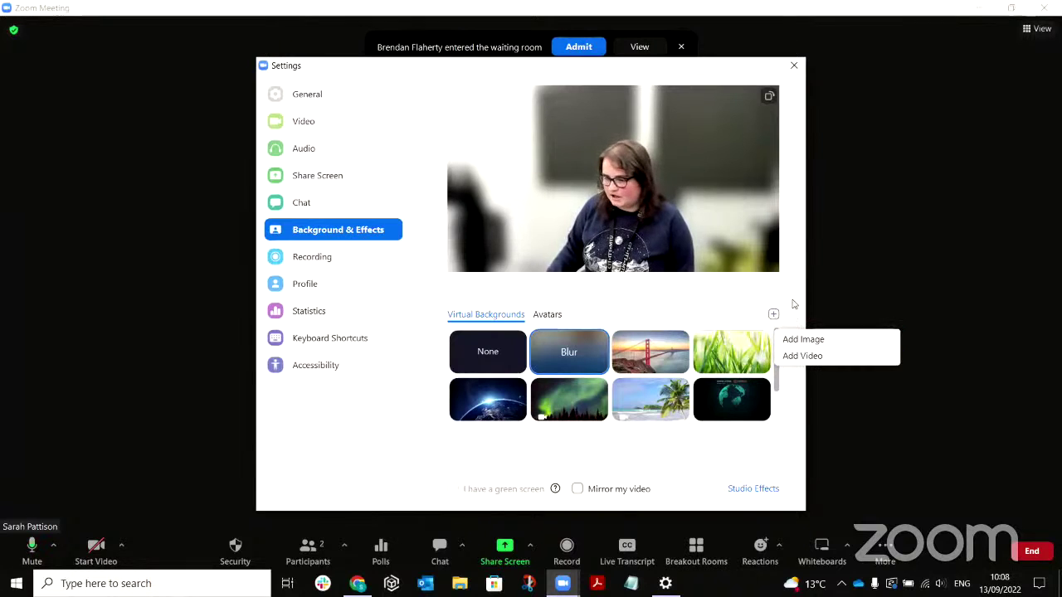
pyautogui.scroll(-1, 488, 401)
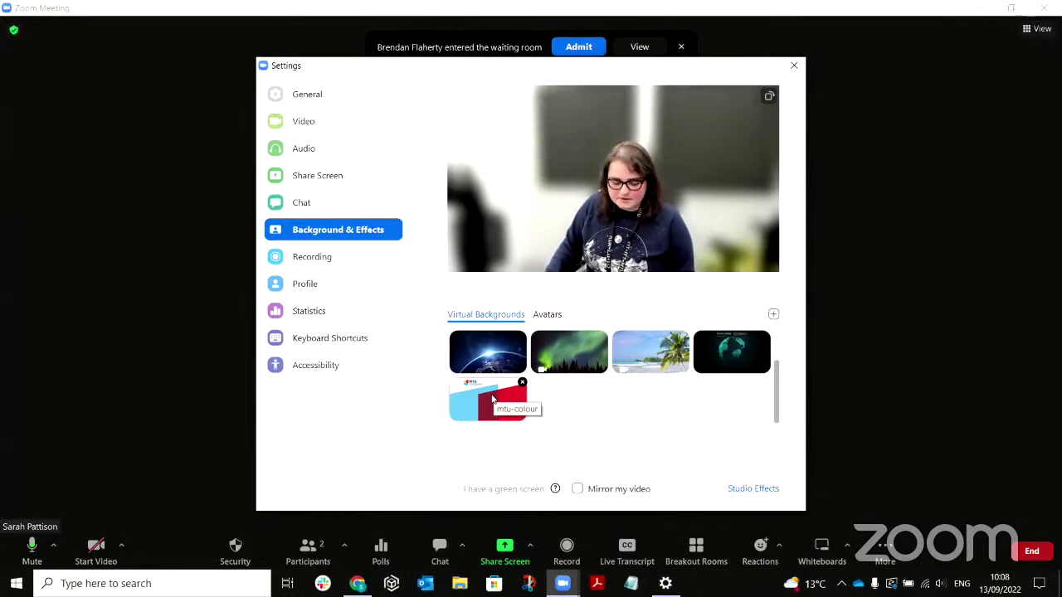
pyautogui.click(493, 400)
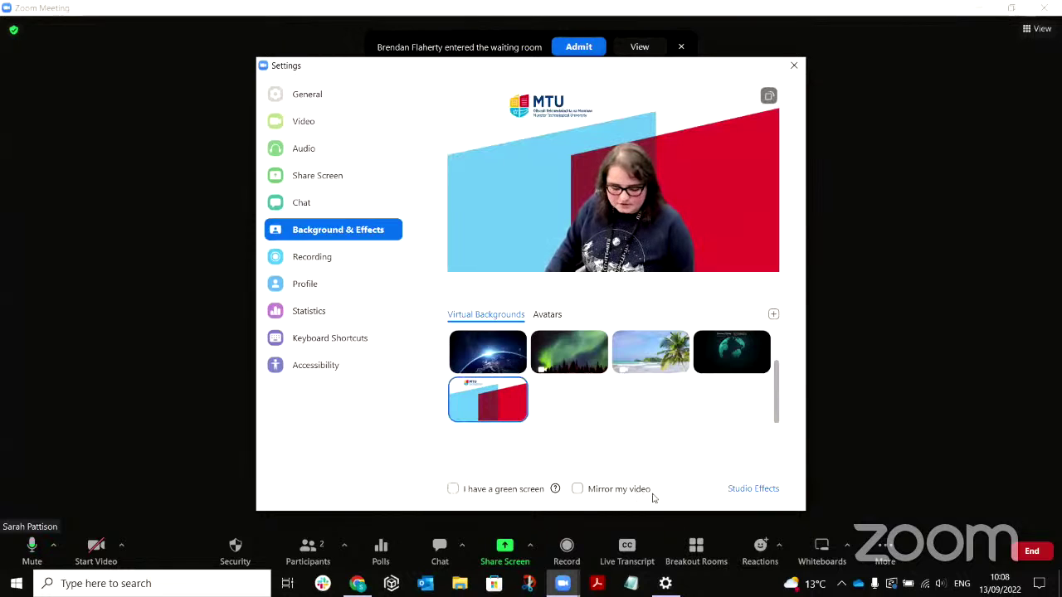
pyautogui.click(792, 65)
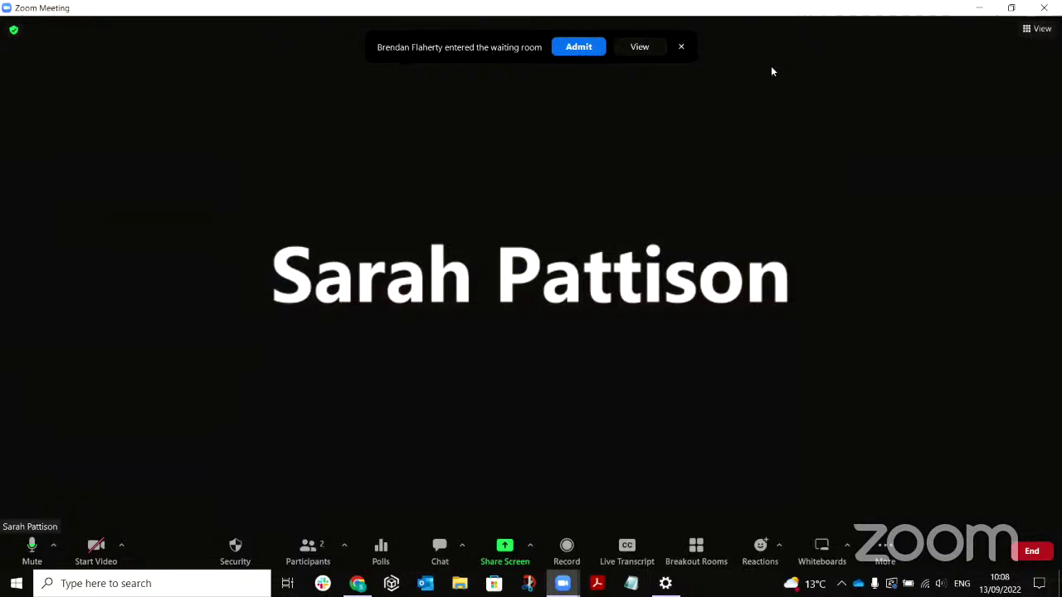
# - Start the camera video and admit the waiting participant from the participants list
pyautogui.click(95, 554)
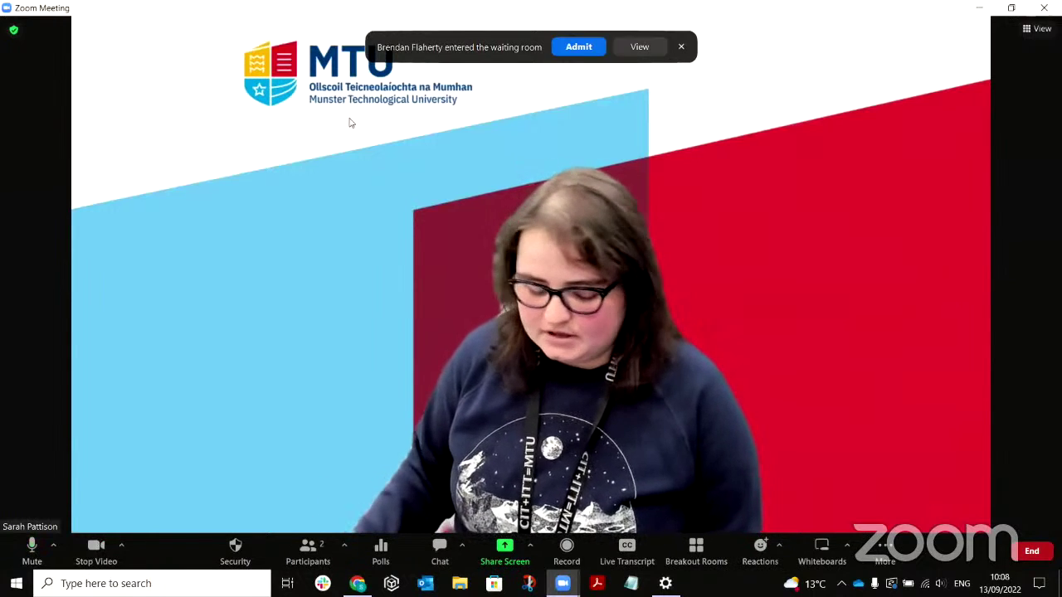
pyautogui.click(300, 564)
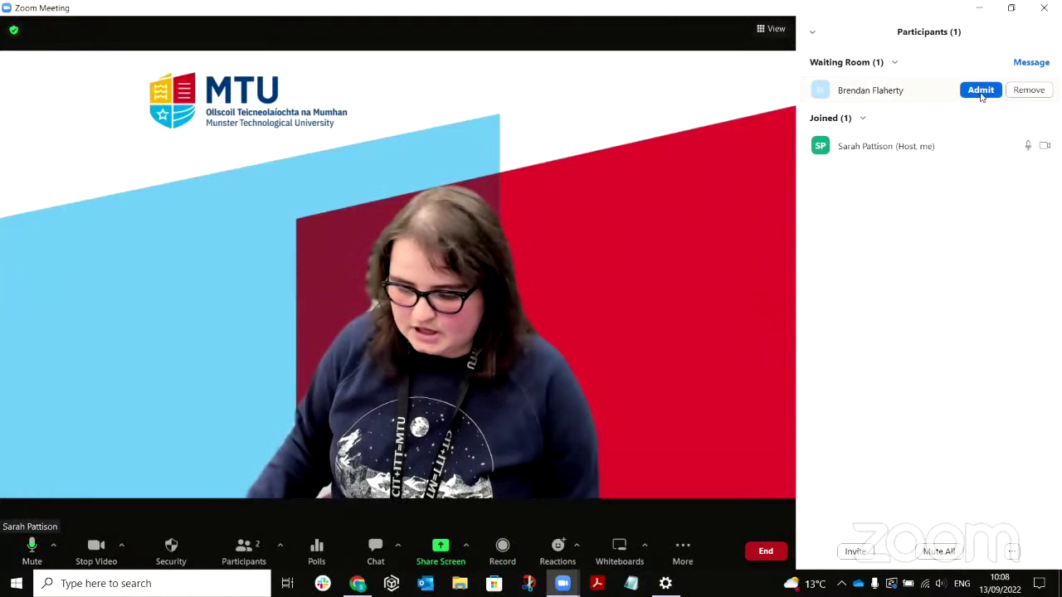
pyautogui.click(982, 93)
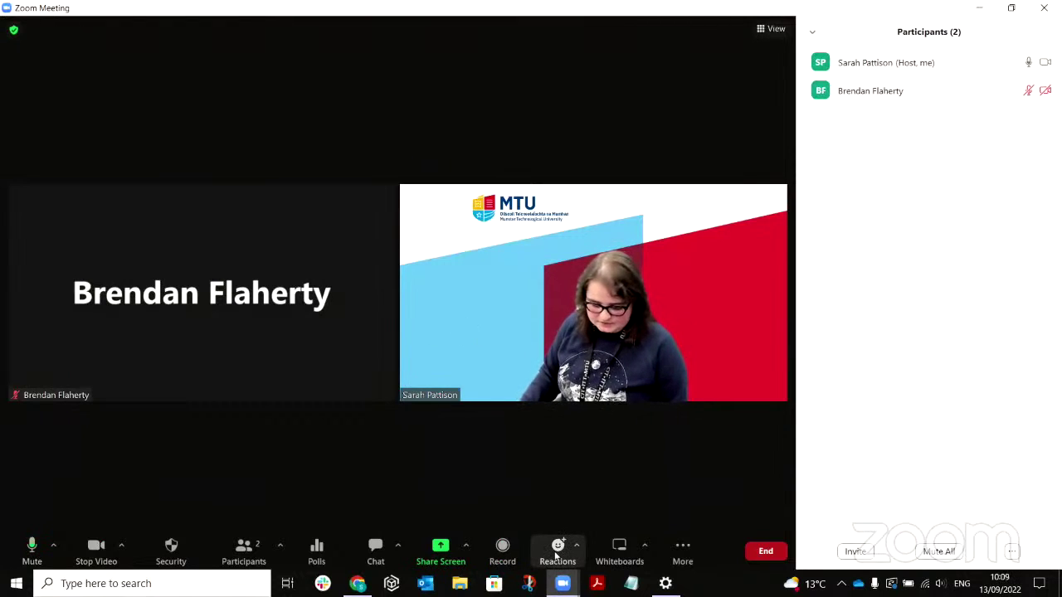
# - Examine the available meeting reactions and the host's security permissions for participants without changing any of them
pyautogui.click(556, 554)
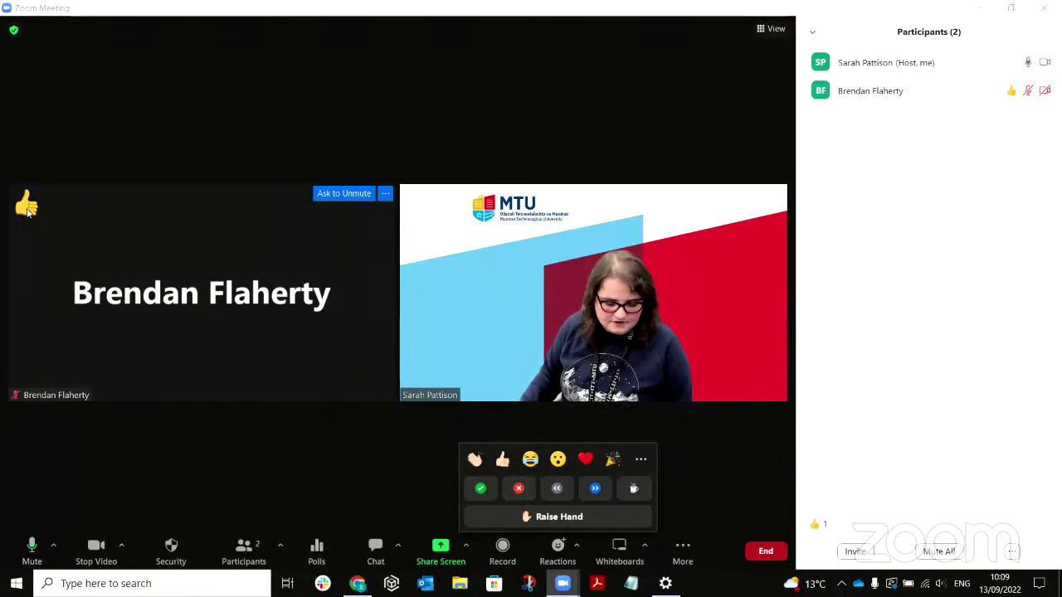
pyautogui.click(725, 462)
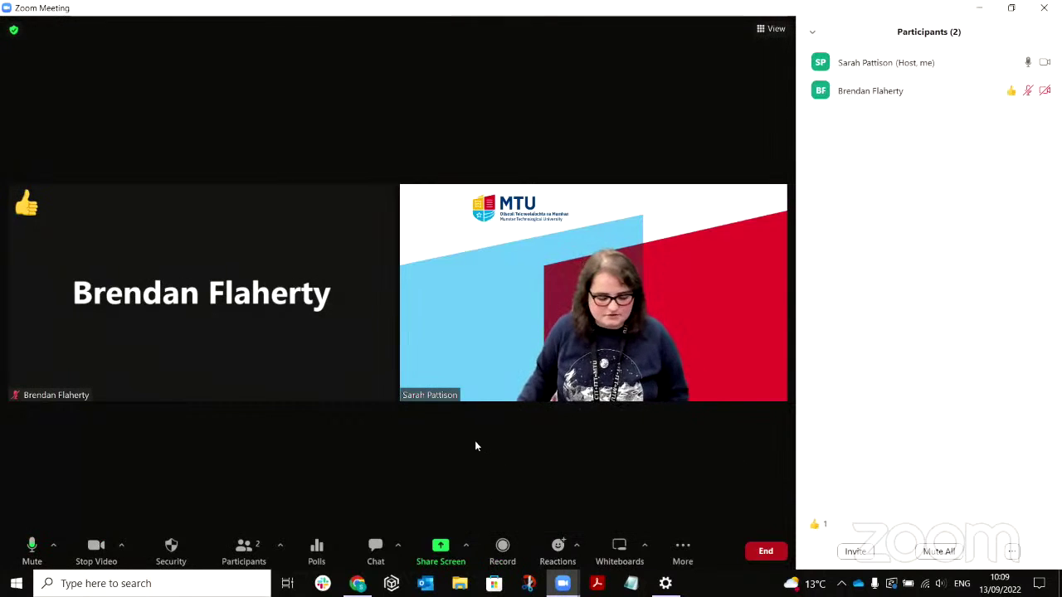
pyautogui.click(169, 556)
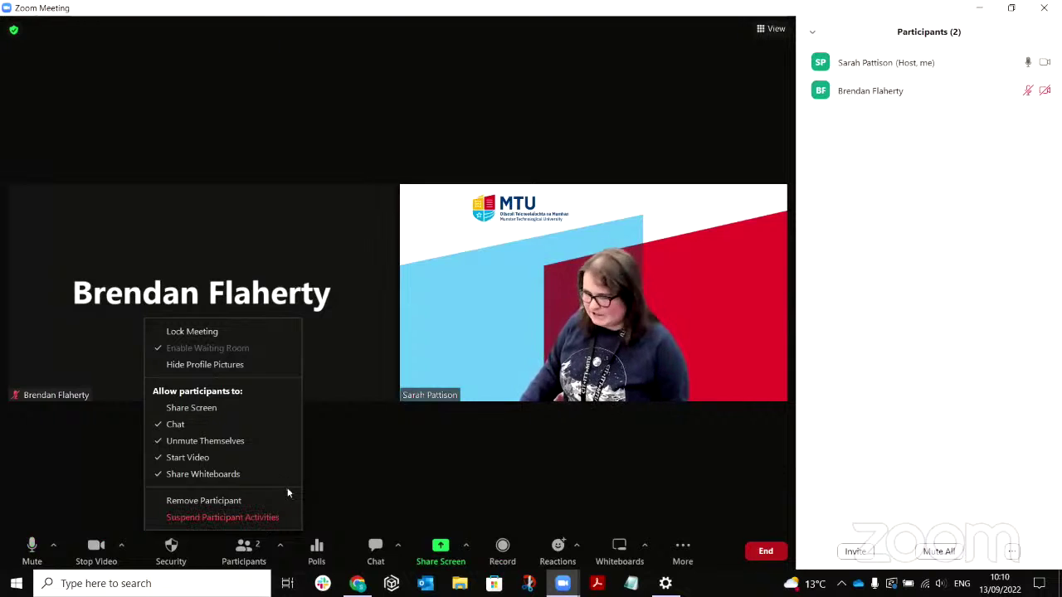
pyautogui.click(173, 550)
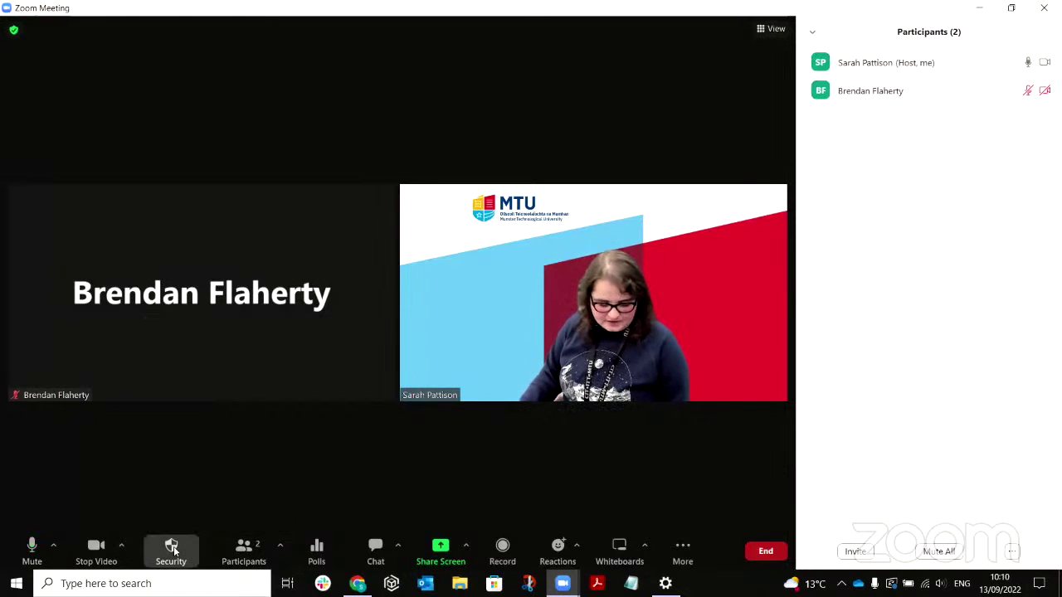
pyautogui.click(174, 550)
pyautogui.click(962, 353)
# - View the meeting's polls window and close it without creating a poll
pyautogui.moveTo(1028, 91)
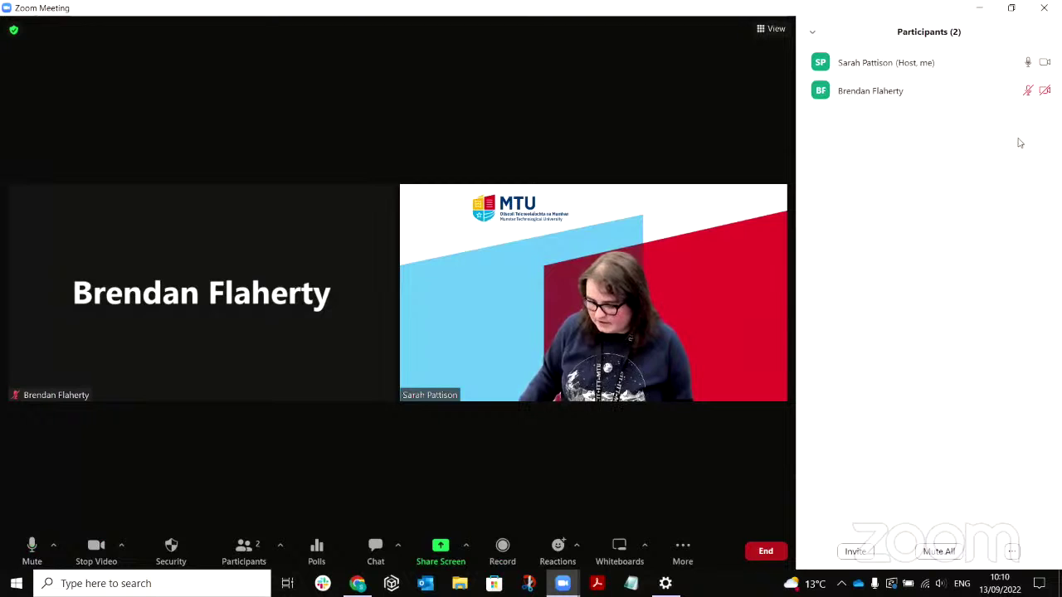
pyautogui.click(315, 556)
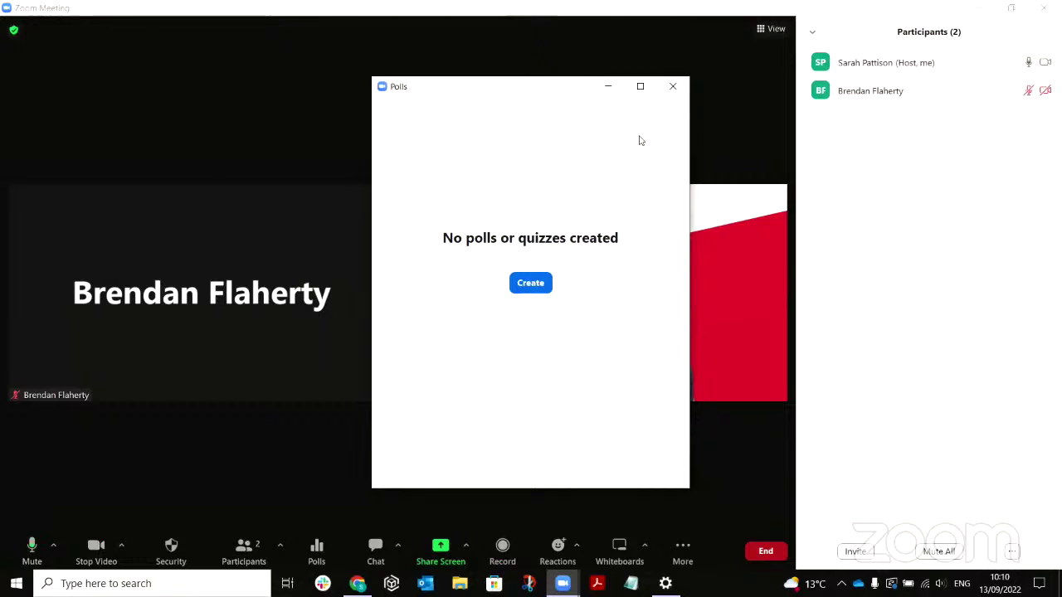
pyautogui.click(673, 88)
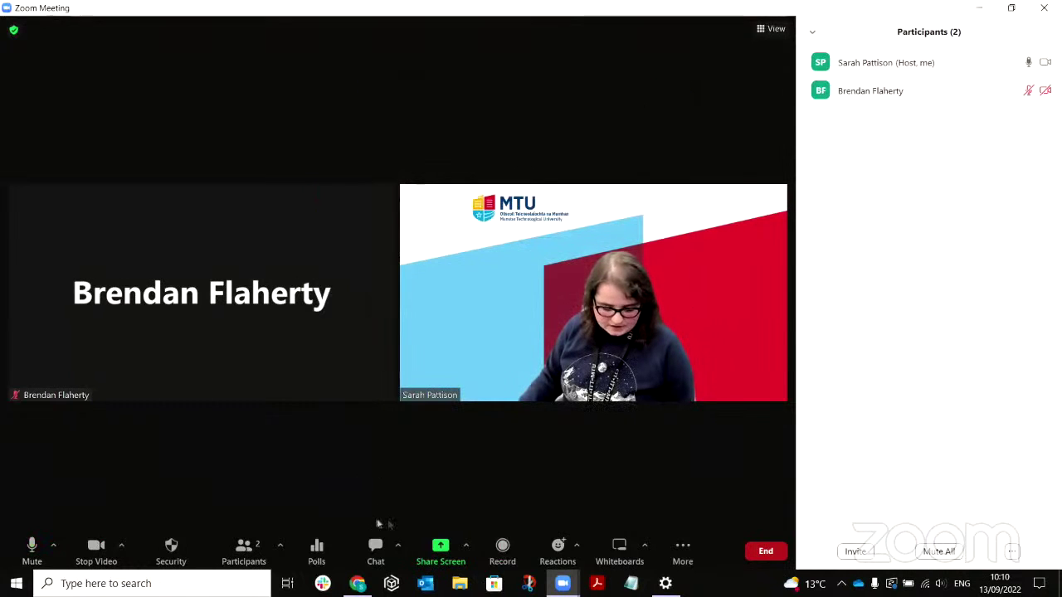
# - Open the meeting chat and send the message "Hello everyone" to Everyone
pyautogui.click(375, 547)
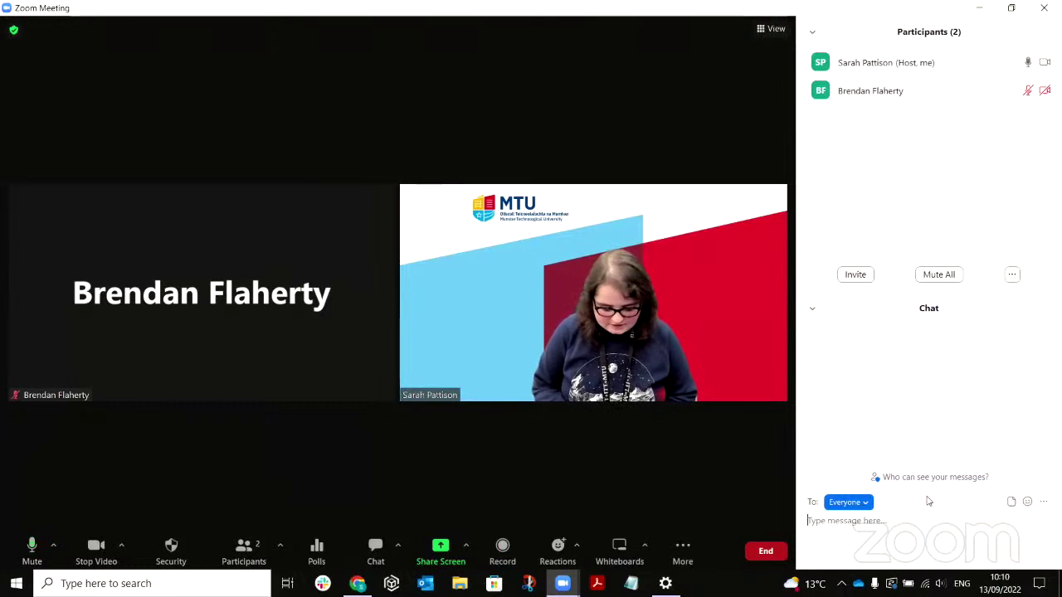
pyautogui.write('Hello')
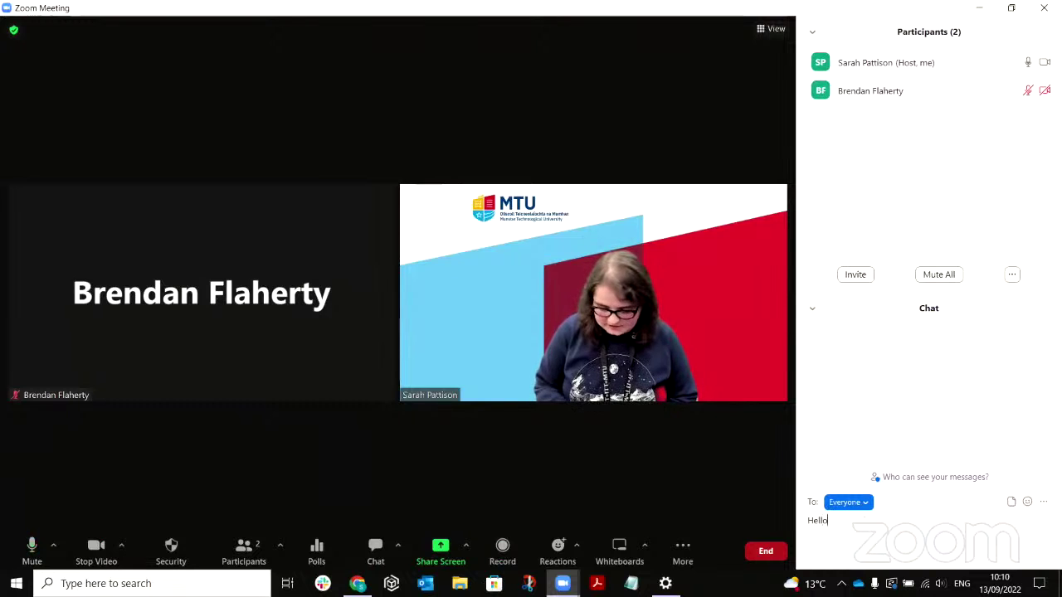
pyautogui.write(' everyone')
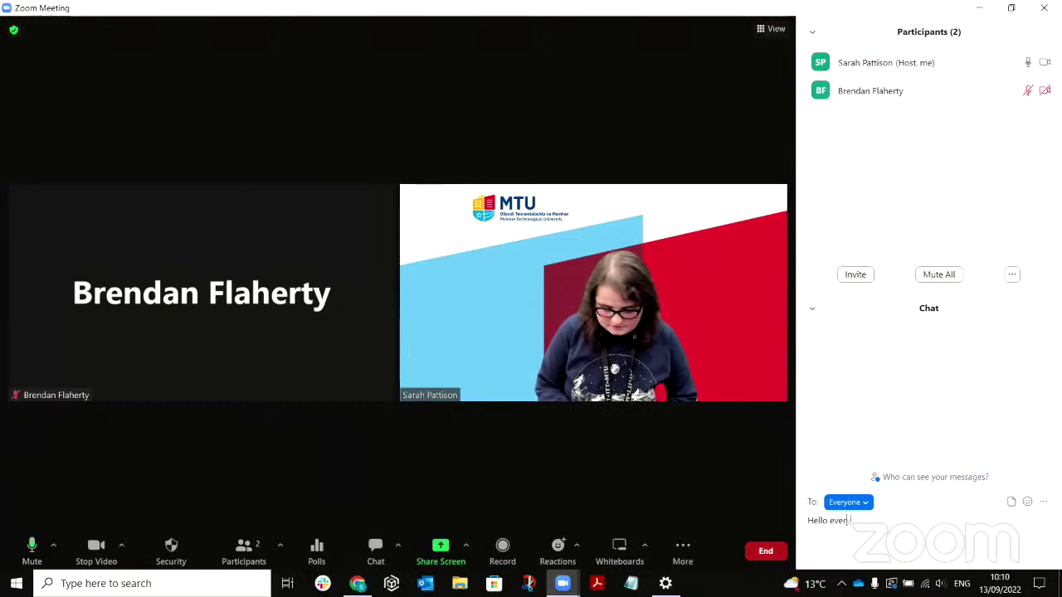
pyautogui.press('Return')
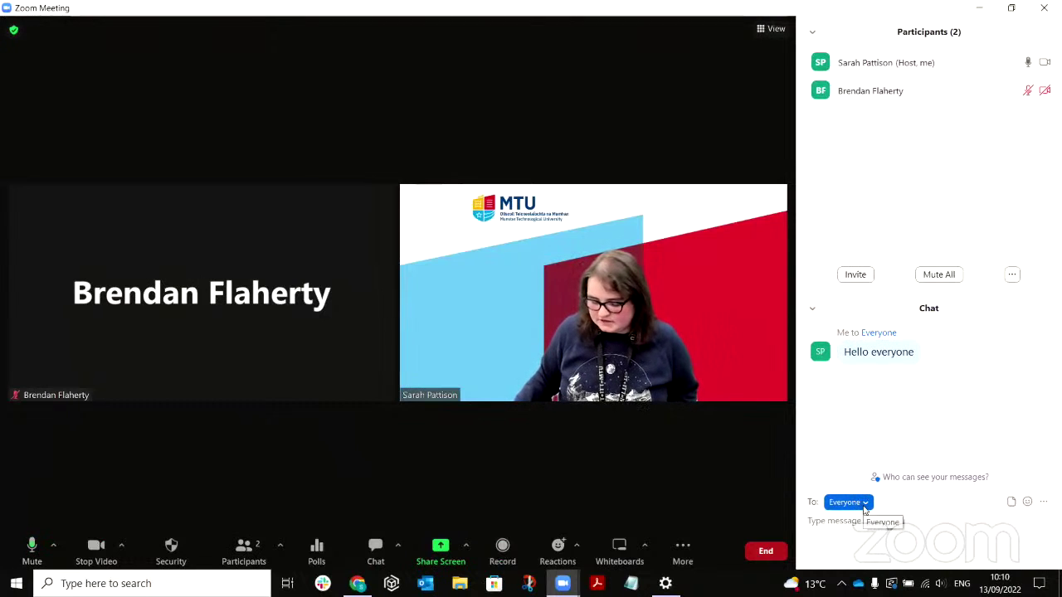
# - Send the other participant a direct message saying "Hi" with their first name, and set the chat recipient back to Everyone
pyautogui.click(863, 504)
pyautogui.click(875, 549)
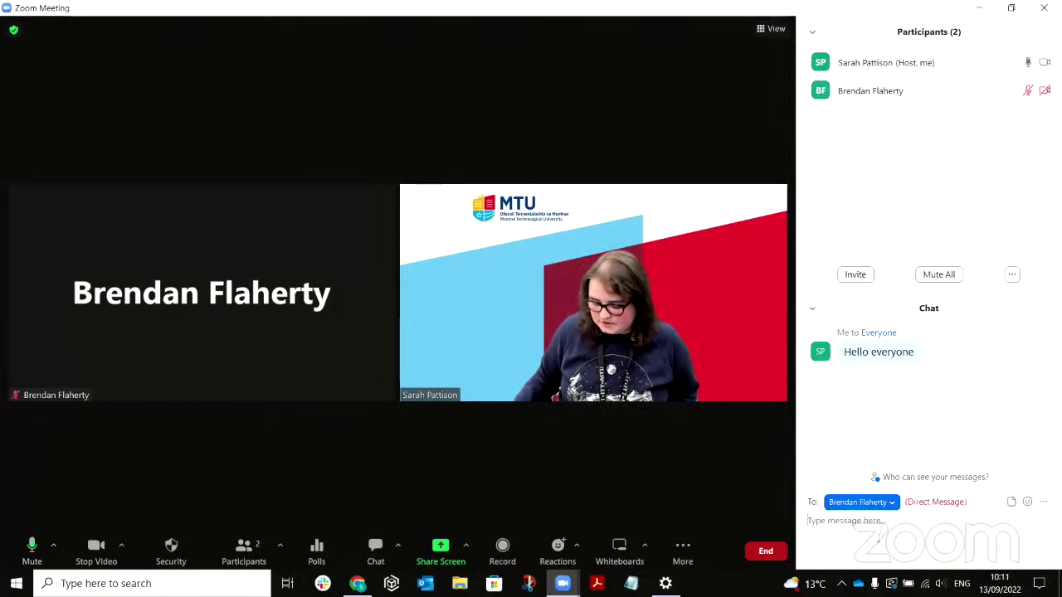
pyautogui.write('Hi B')
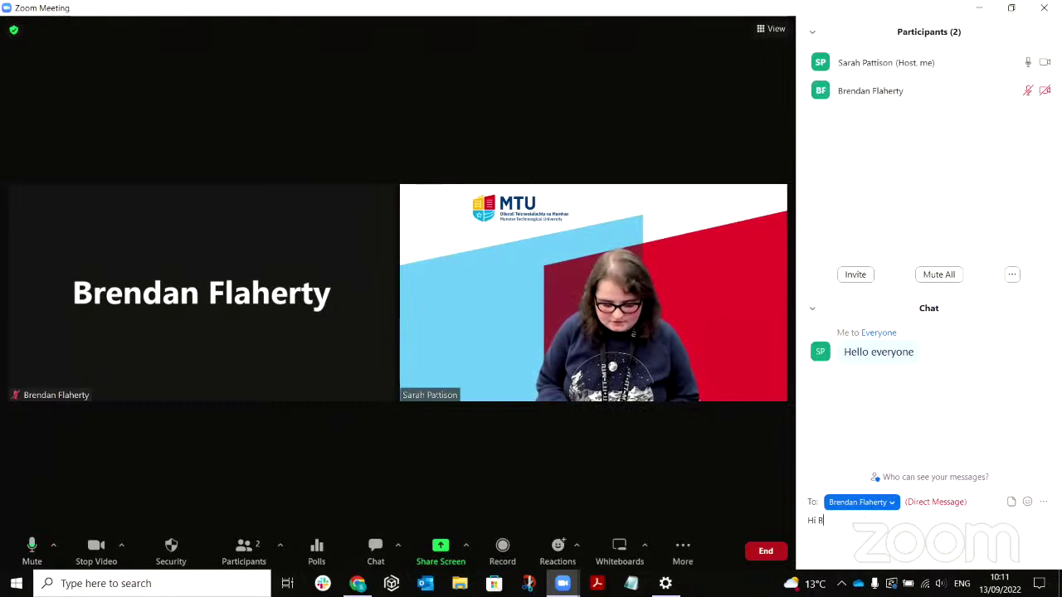
pyautogui.write('rendan')
pyautogui.press('Return')
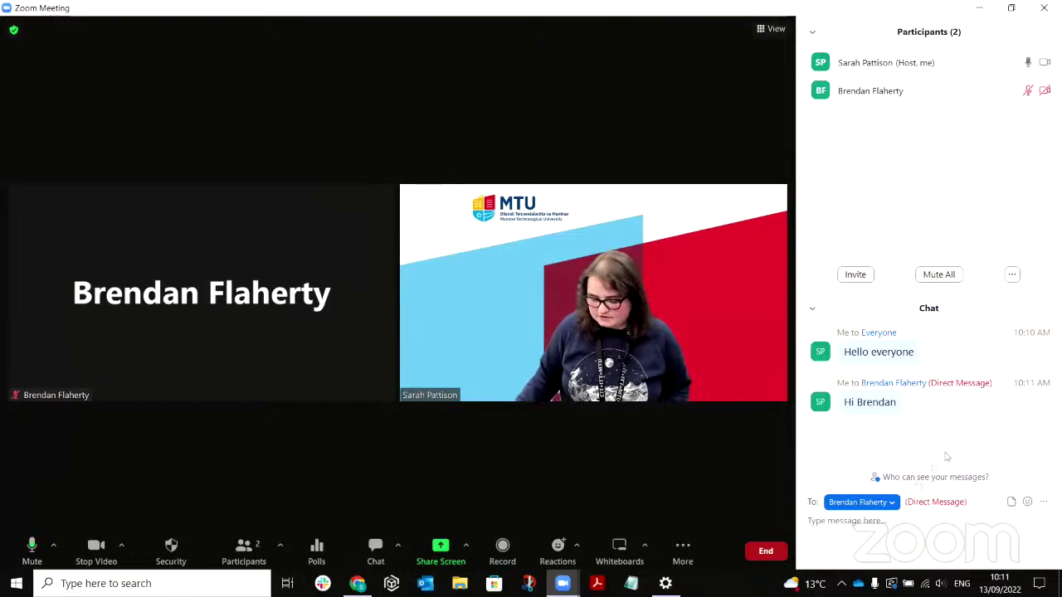
pyautogui.click(891, 502)
pyautogui.click(891, 527)
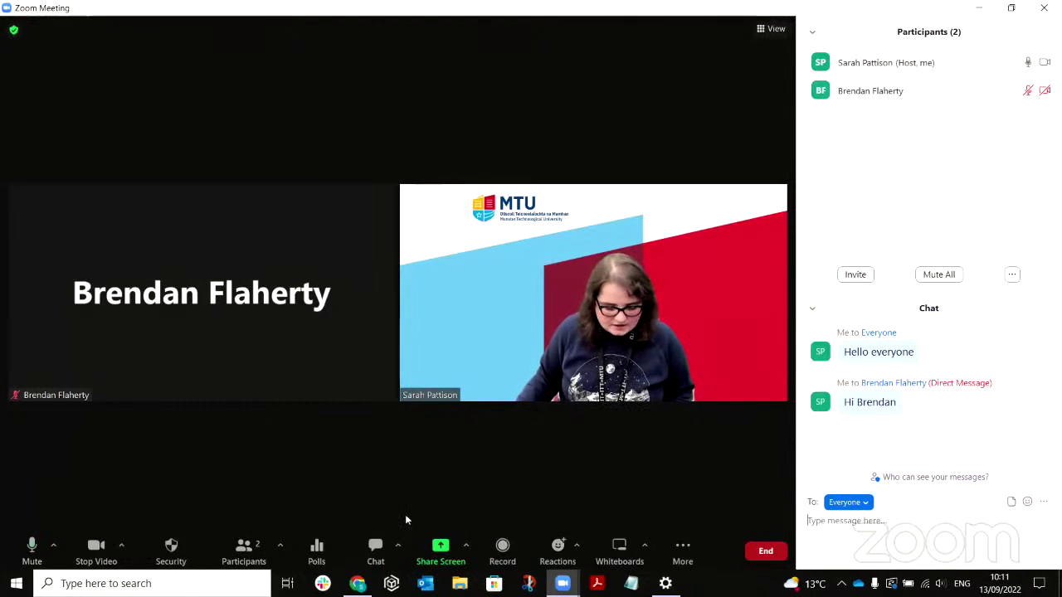
# - Share the "Launch Meeting - Zoom" Chrome window with the meeting, with Share sound and Optimize for video clip enabled
pyautogui.click(447, 551)
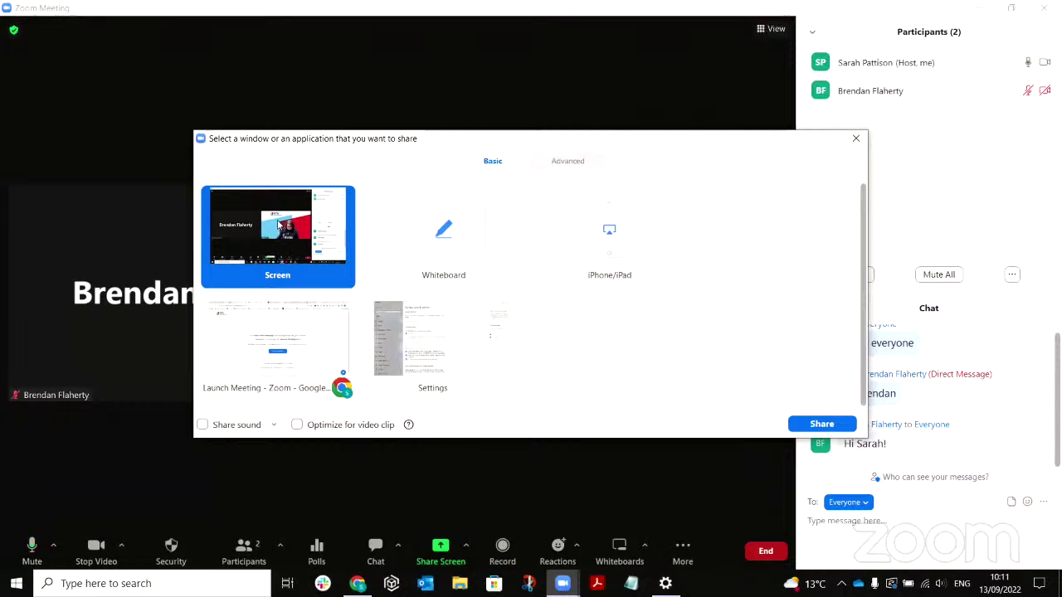
pyautogui.click(296, 361)
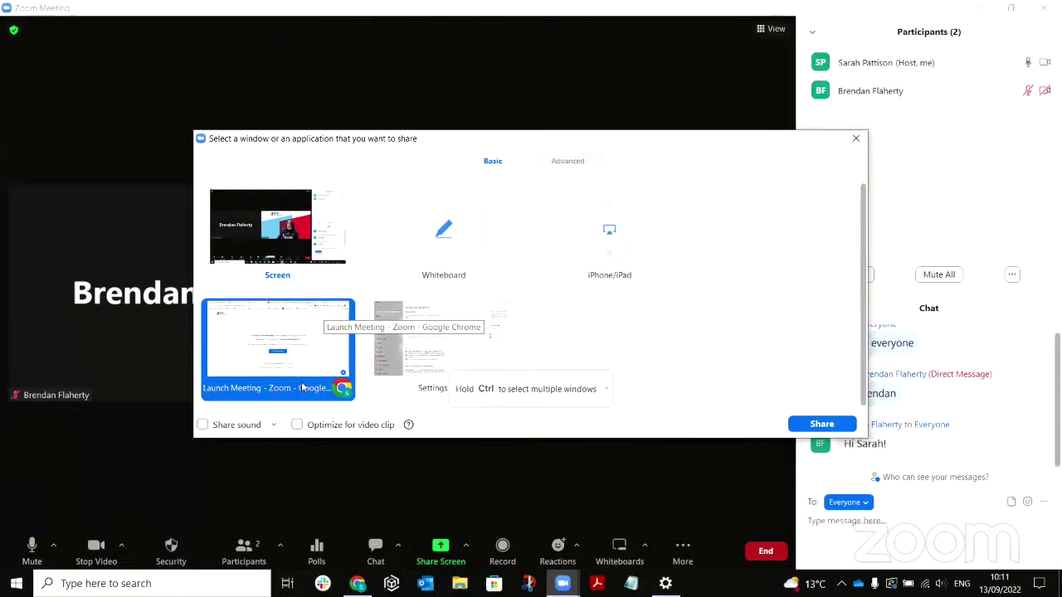
pyautogui.click(419, 357)
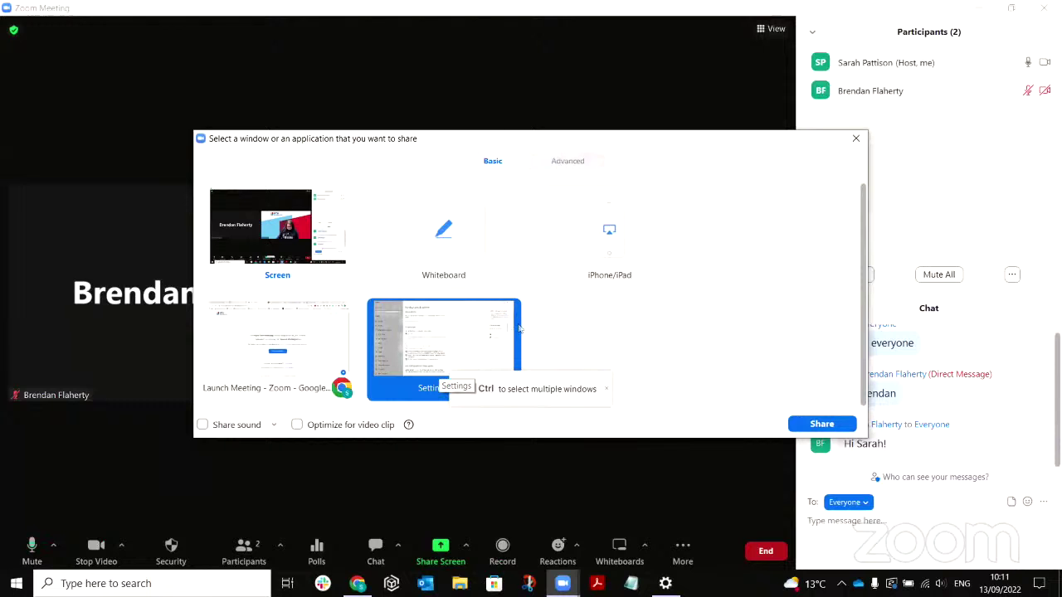
pyautogui.click(316, 359)
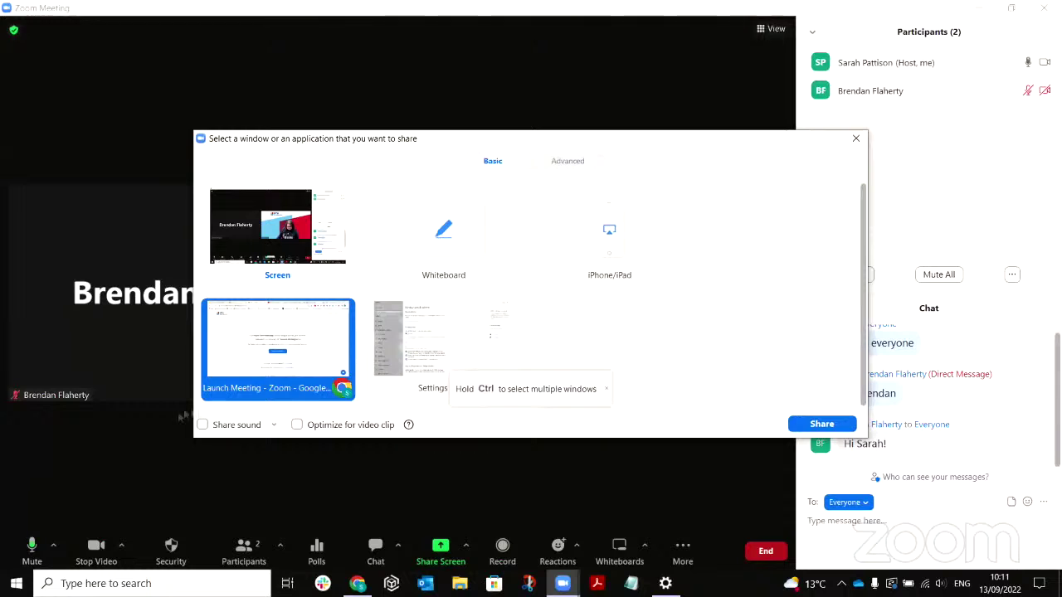
pyautogui.click(203, 426)
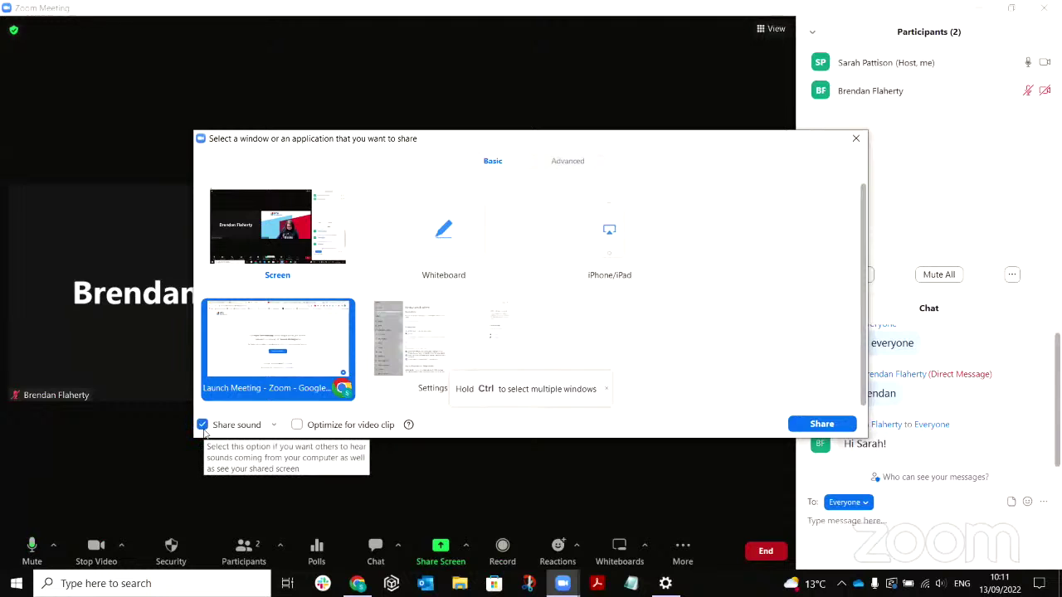
pyautogui.click(298, 425)
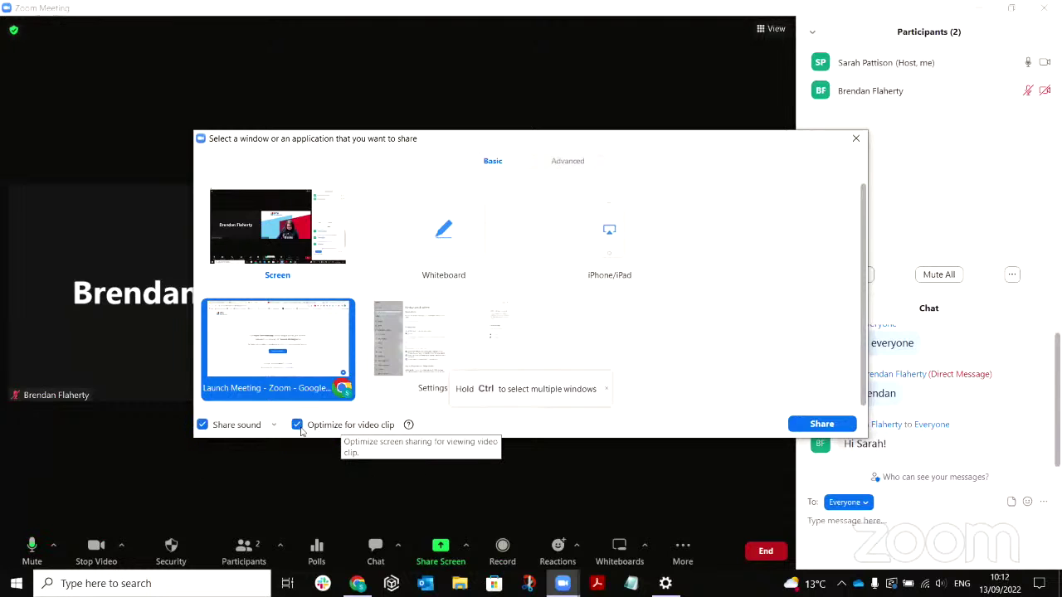
pyautogui.click(843, 427)
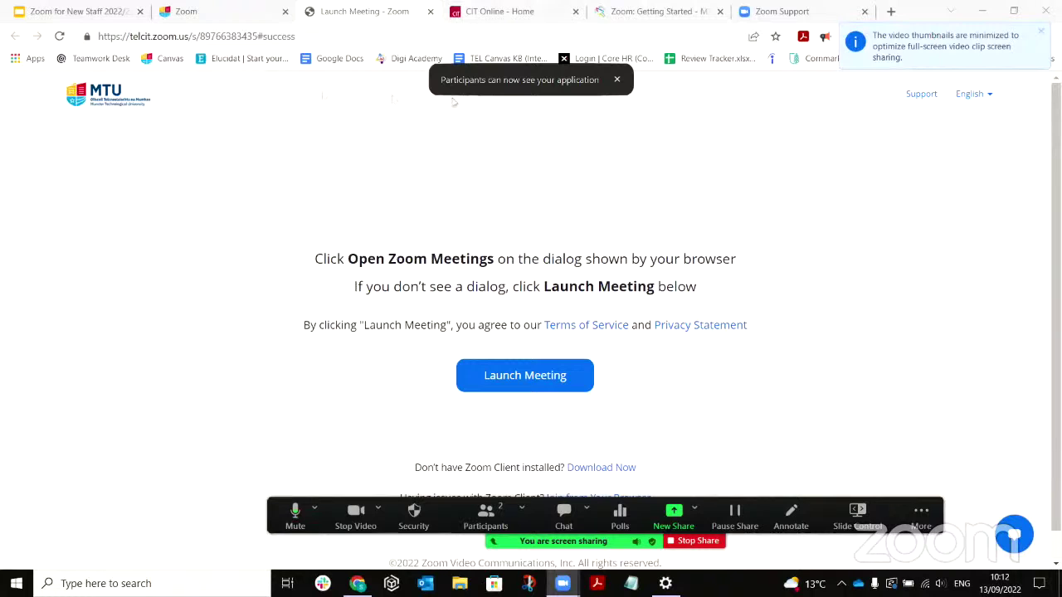
# - Show the Zoom for New Staff slides and the Canvas Zoom page in the shared browser, return to the launch page, and stop sharing
pyautogui.click(95, 13)
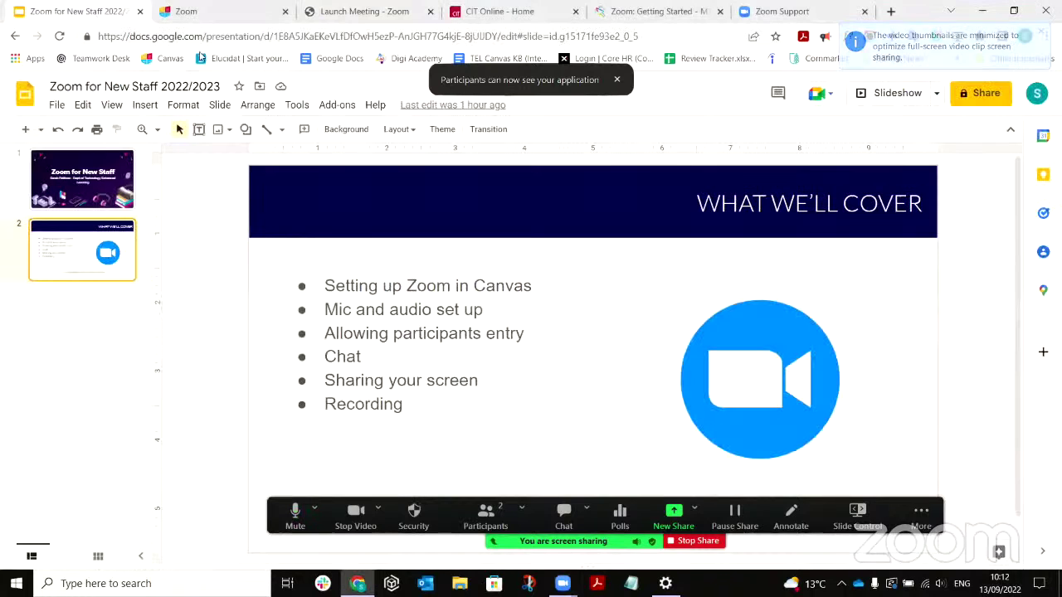
pyautogui.click(208, 11)
pyautogui.click(399, 18)
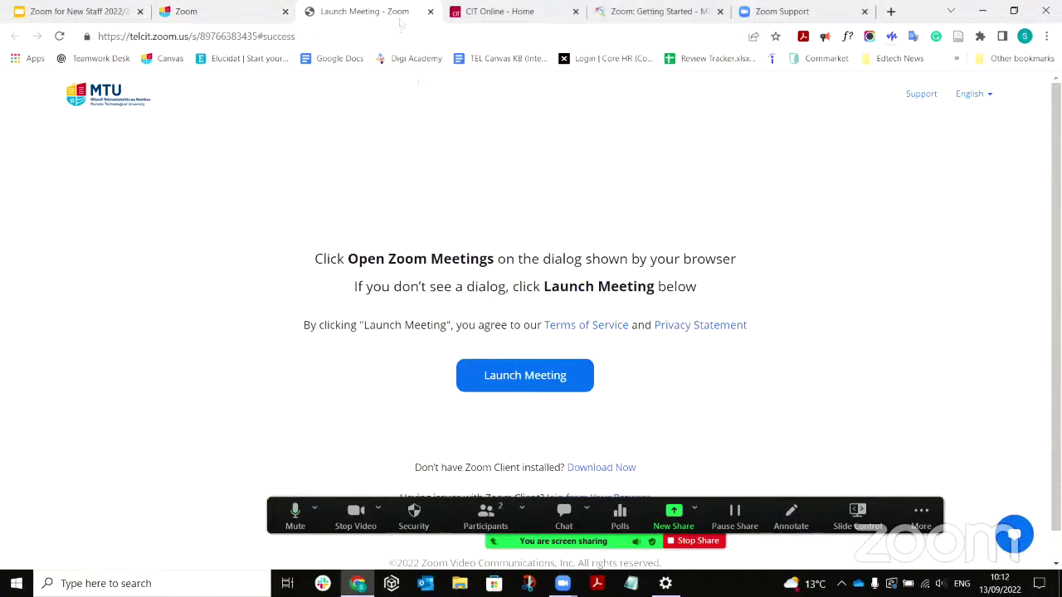
pyautogui.click(680, 542)
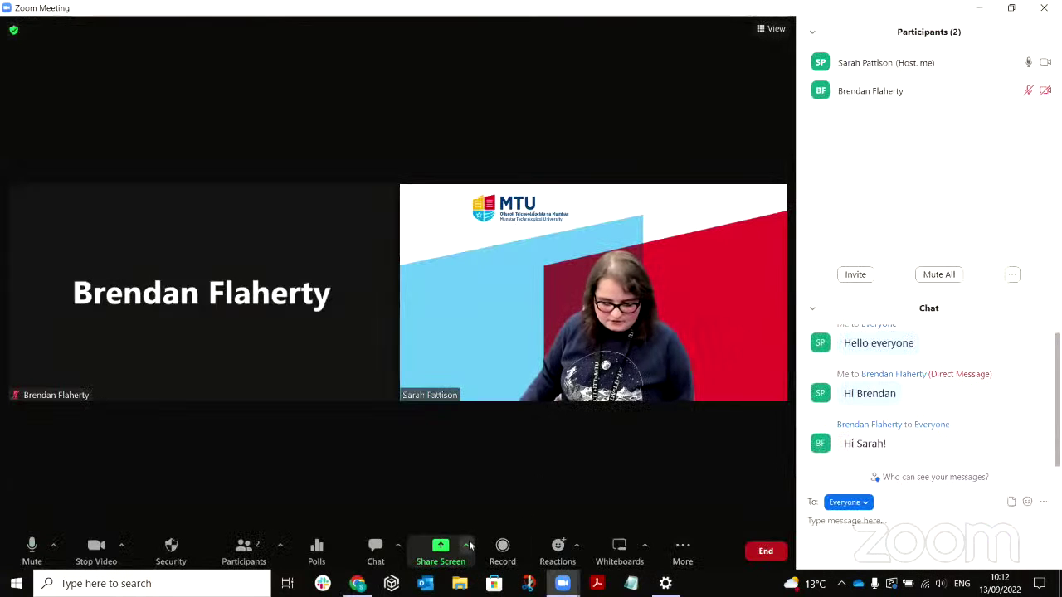
# - Allow All Participants to share in the advanced sharing options, and check the participant permissions in the security settings
pyautogui.click(471, 547)
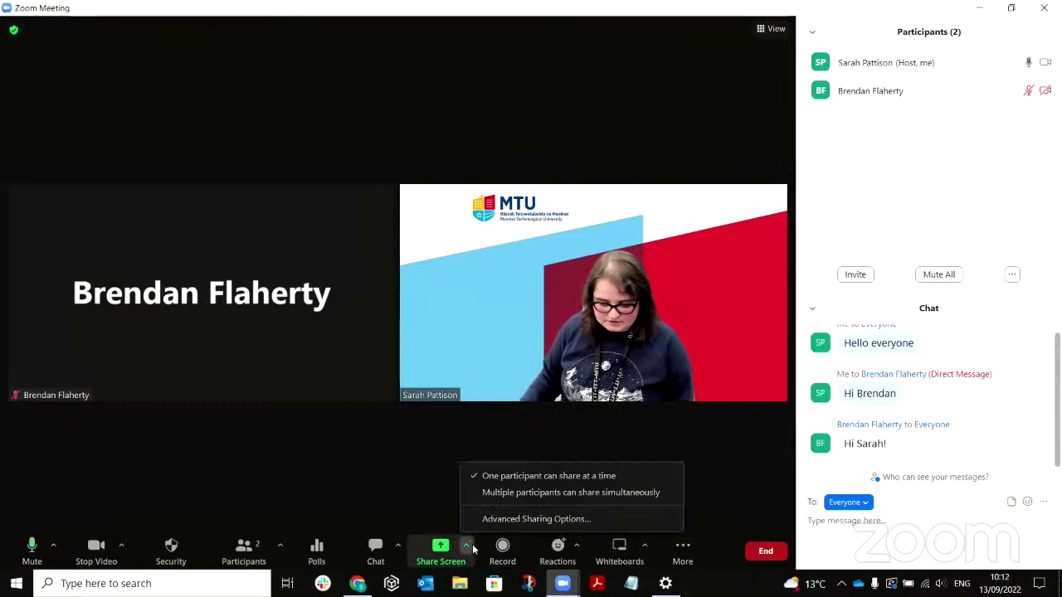
pyautogui.click(515, 516)
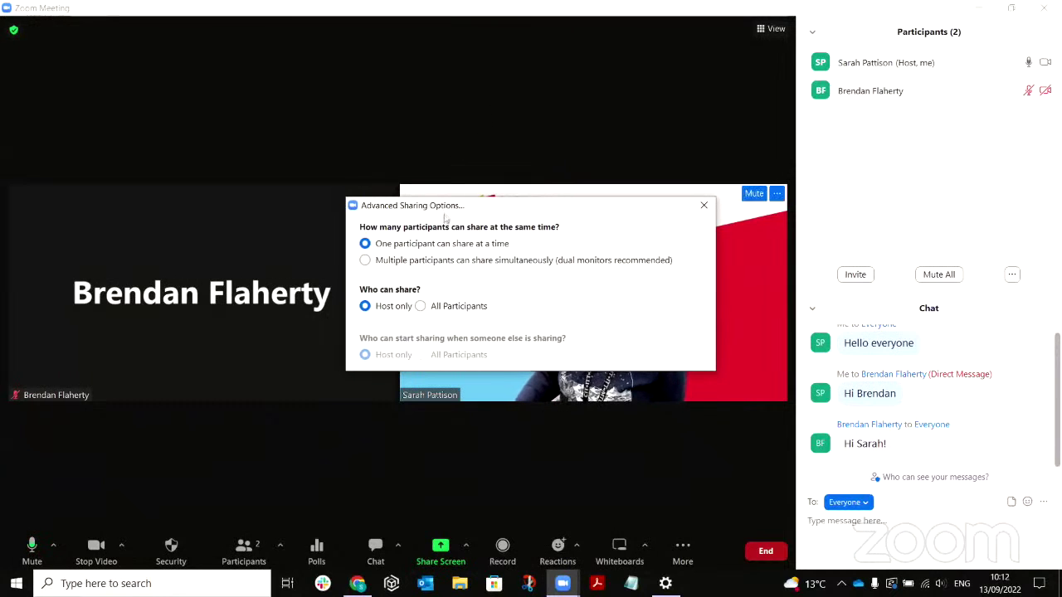
pyautogui.click(424, 307)
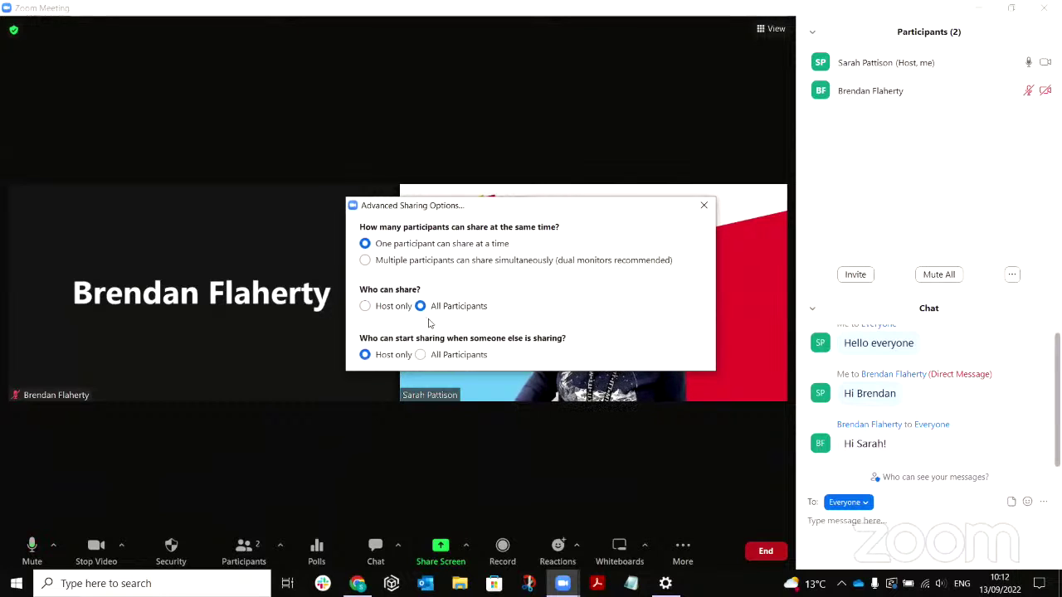
pyautogui.click(703, 205)
pyautogui.click(171, 548)
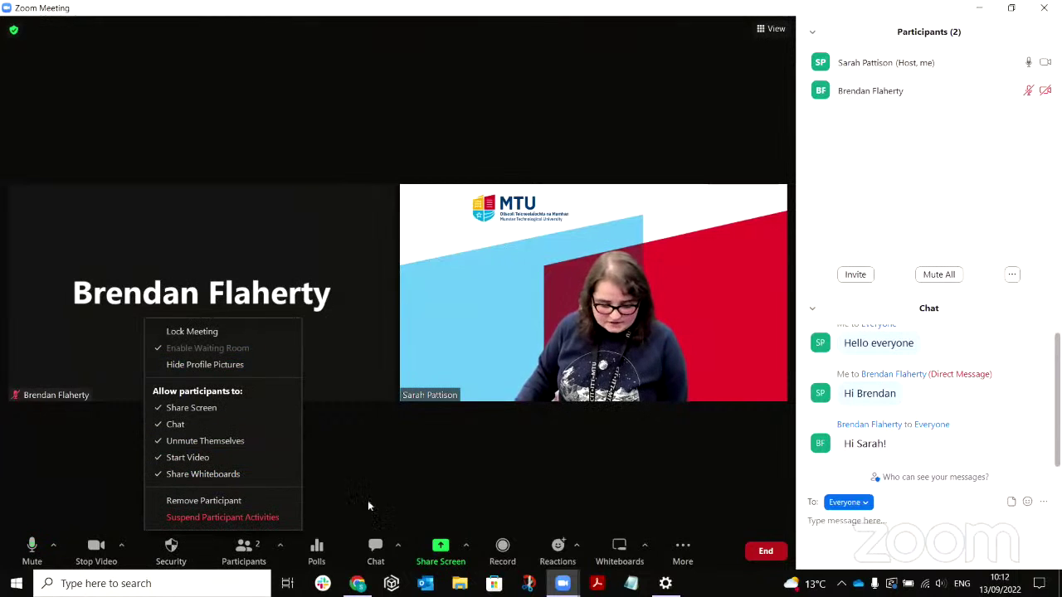
pyautogui.click(420, 471)
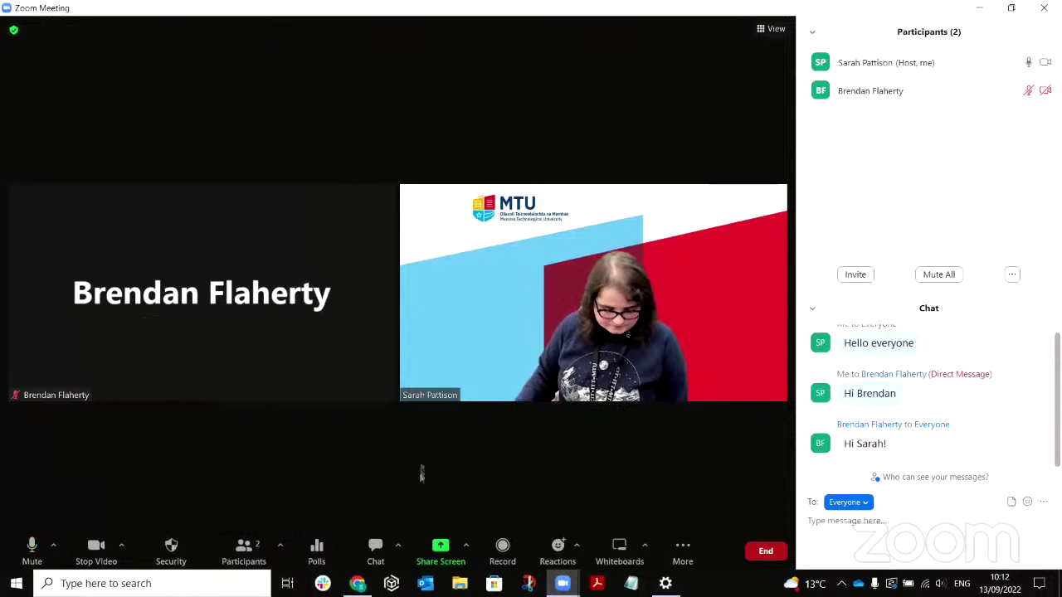
# - Start recording the meeting, pause and resume the recording twice, and stop it with confirmation
pyautogui.click(504, 548)
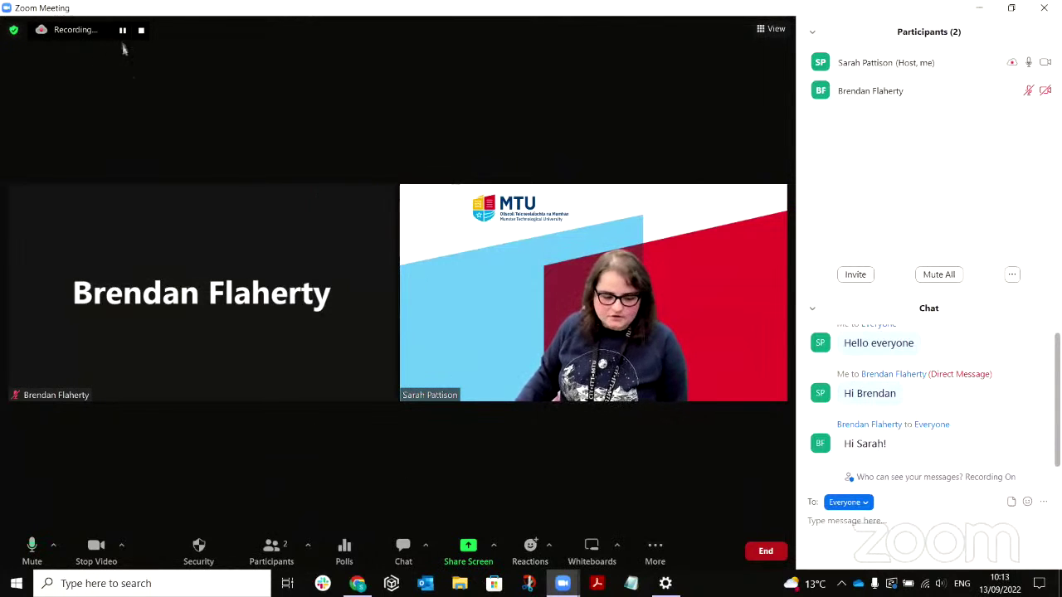
pyautogui.click(122, 35)
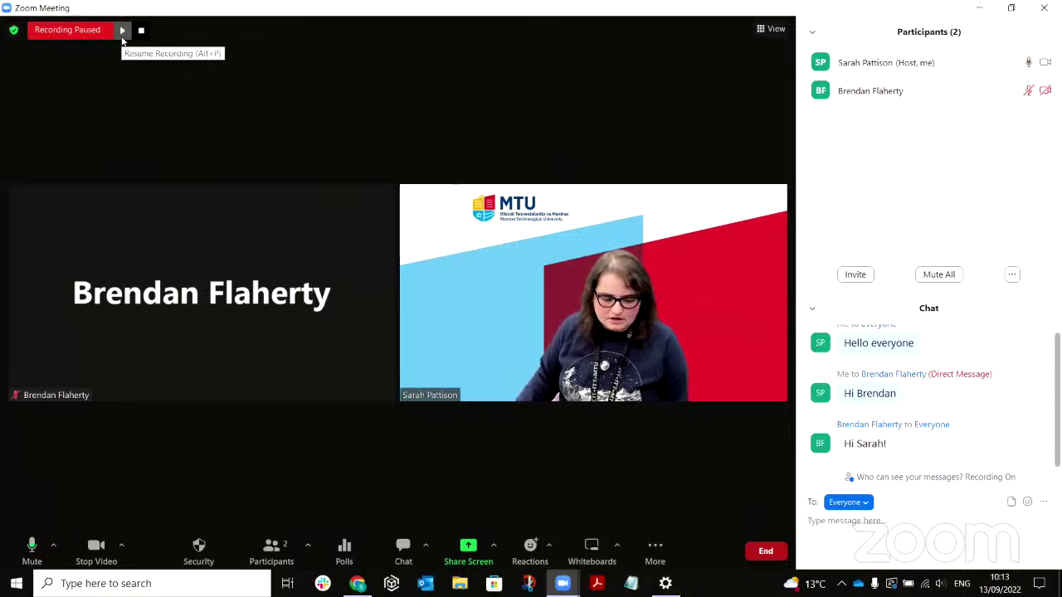
pyautogui.click(122, 33)
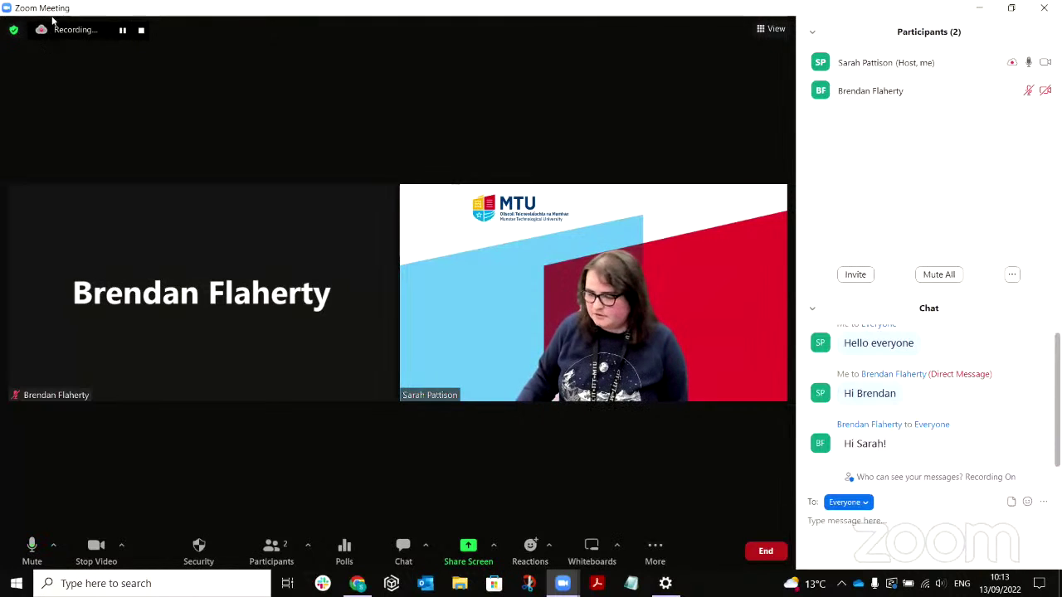
pyautogui.click(123, 32)
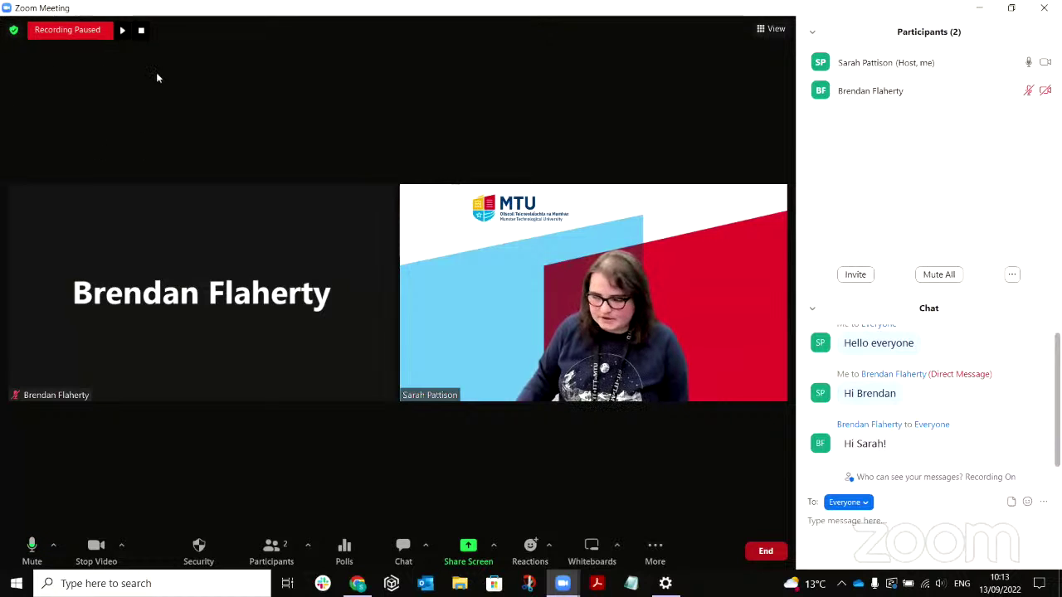
pyautogui.click(122, 32)
pyautogui.click(140, 30)
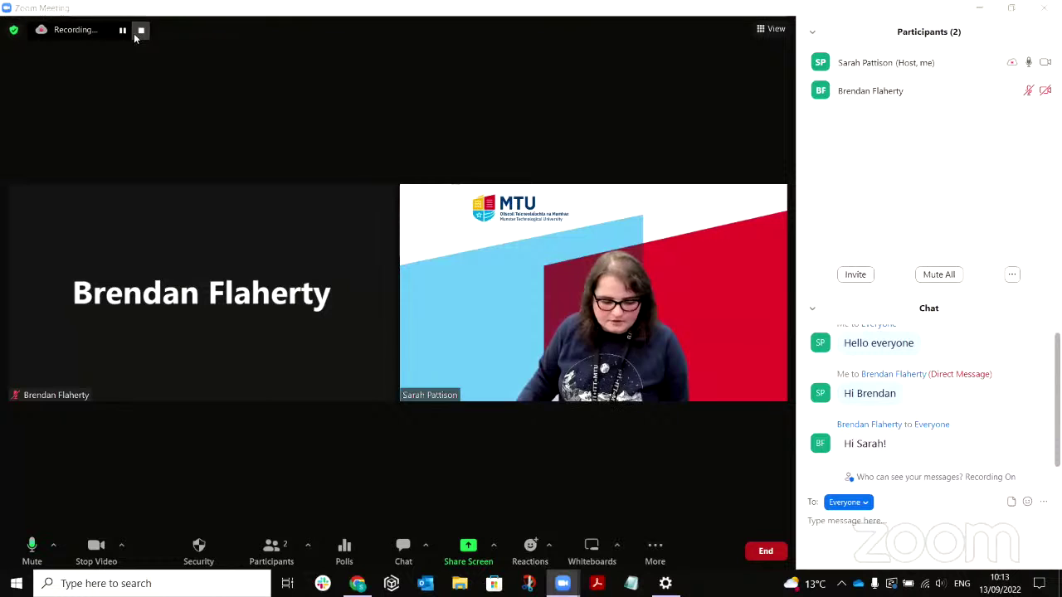
pyautogui.click(598, 344)
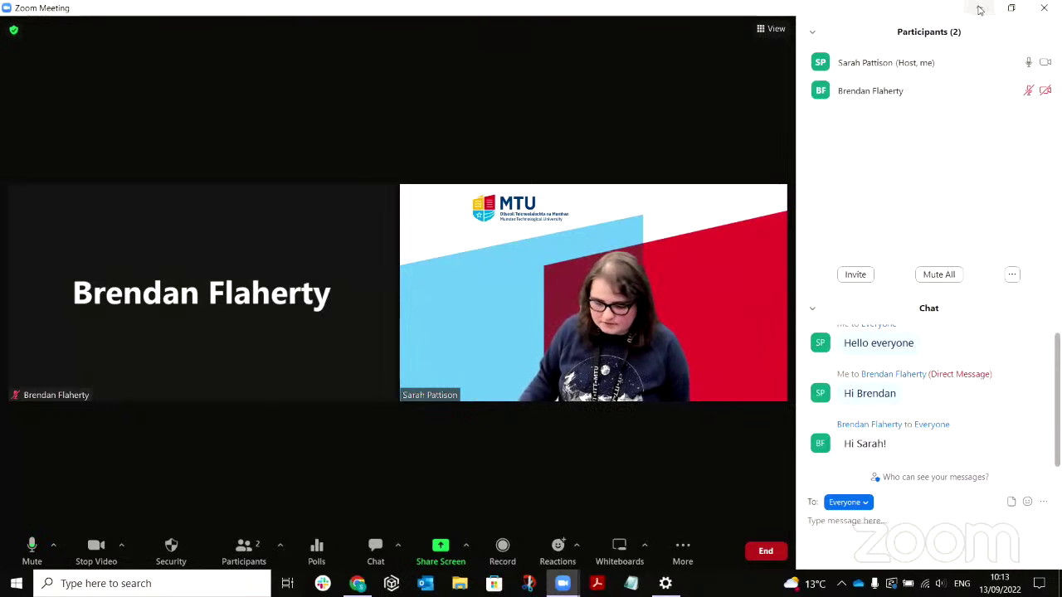
# - Minimize the meeting and, on the Canvas Zoom page, open the cloud recording details for Sep 8, 2022 2:33 PM
pyautogui.click(979, 8)
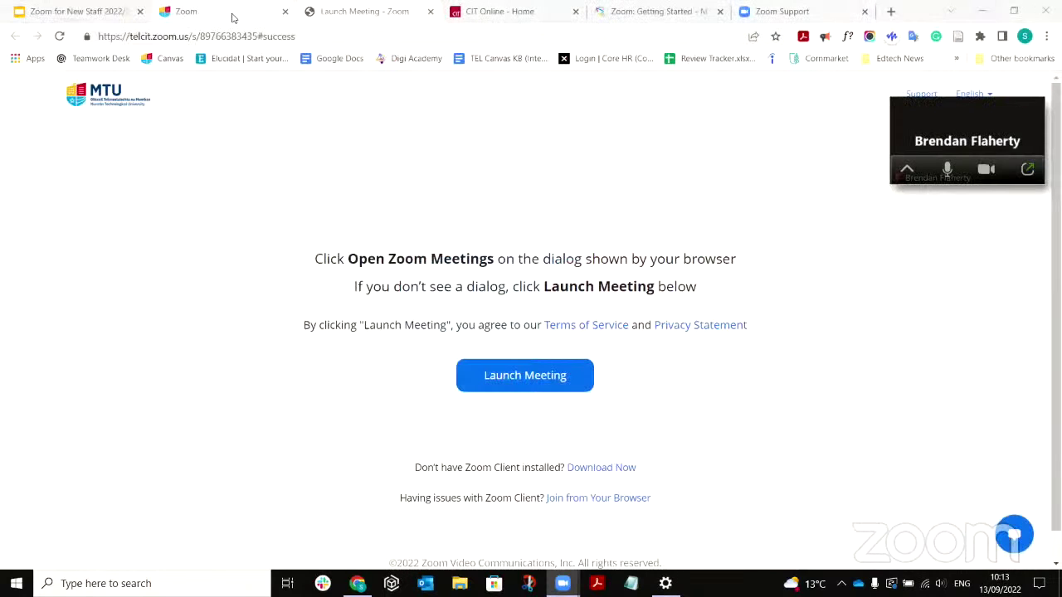
pyautogui.click(233, 16)
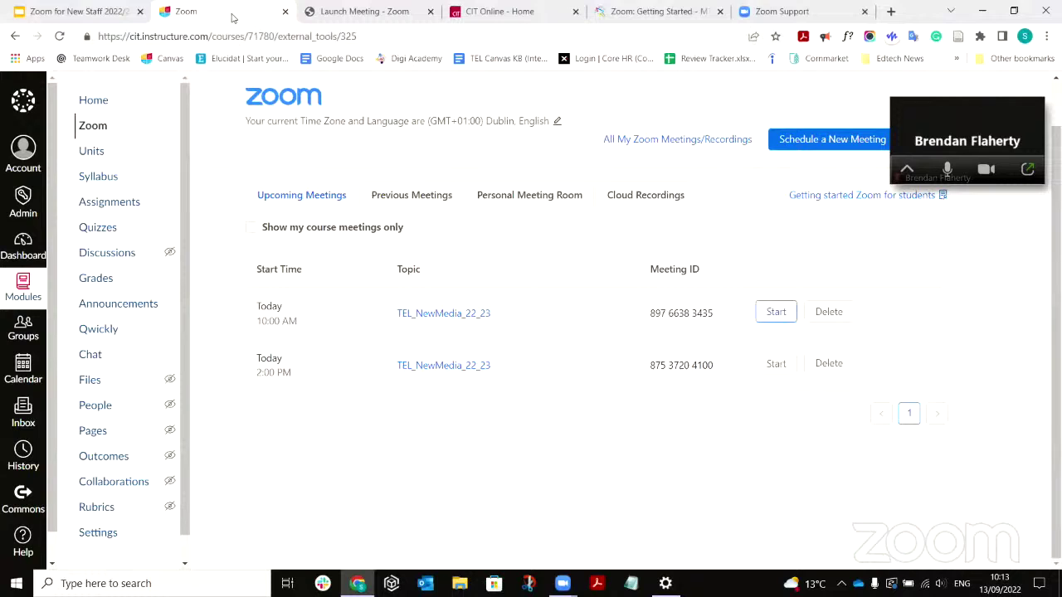
pyautogui.click(680, 205)
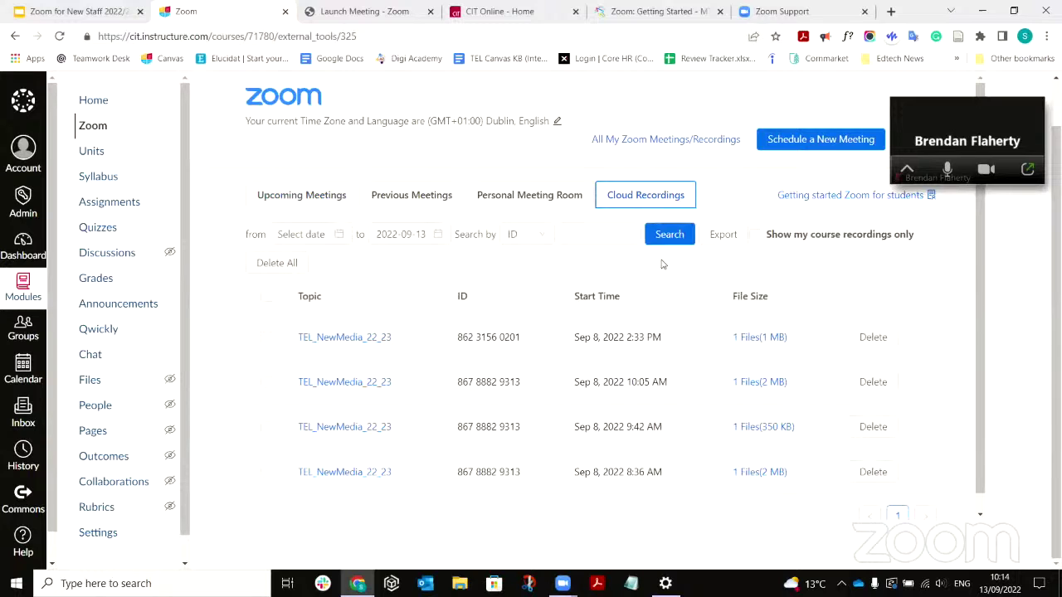
pyautogui.click(373, 338)
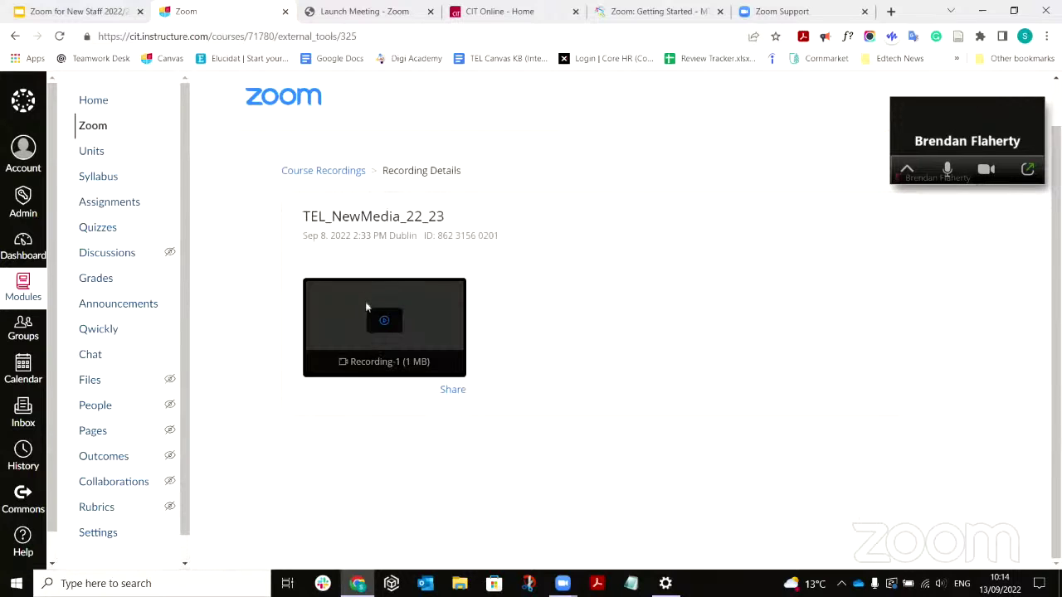
# - Open Recording-1 for playback and preview two different points in its timeline
pyautogui.click(402, 330)
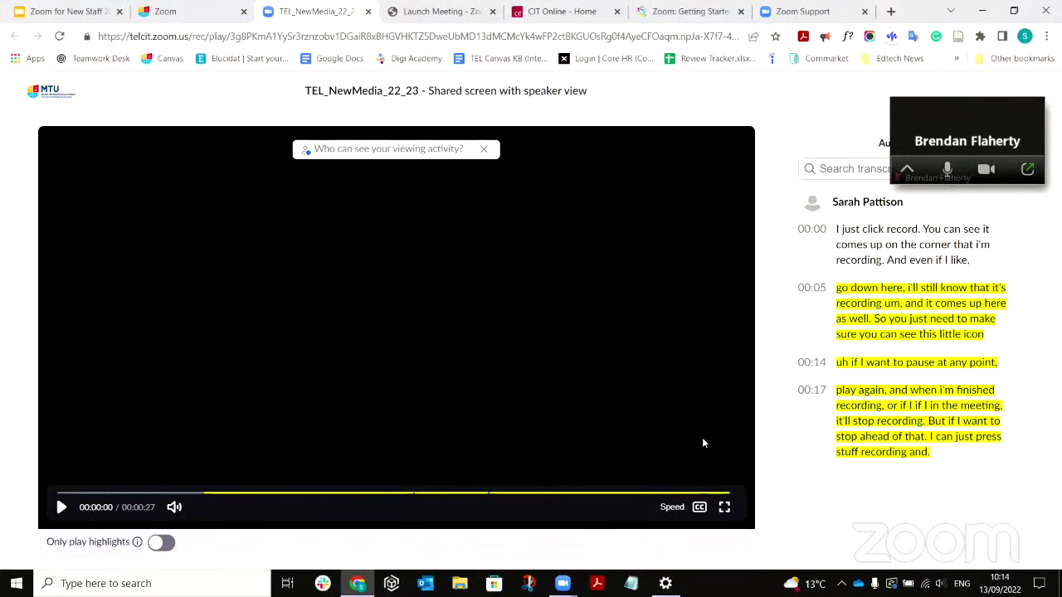
pyautogui.click(237, 494)
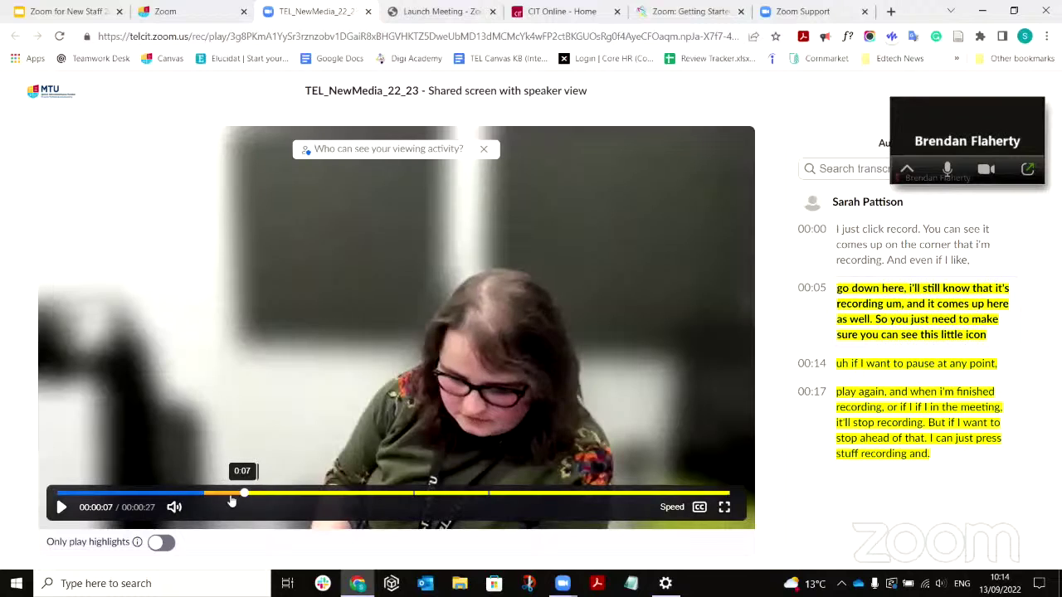
pyautogui.click(141, 493)
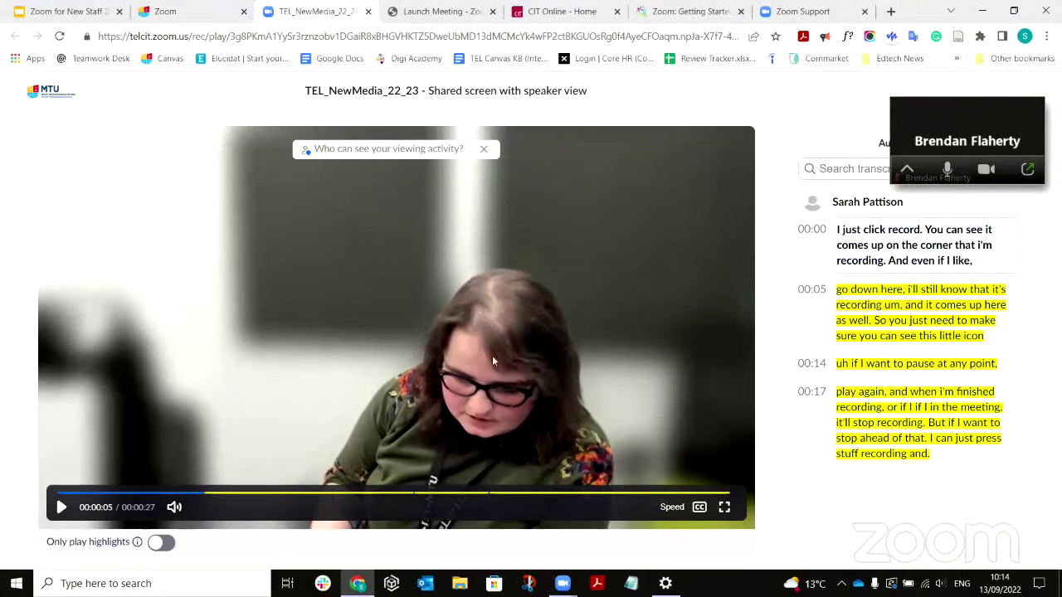
# - View the meeting report for the Sep 8 10:00 AM previous meeting on the Canvas Zoom page, and return to the recording's playback page
pyautogui.click(161, 11)
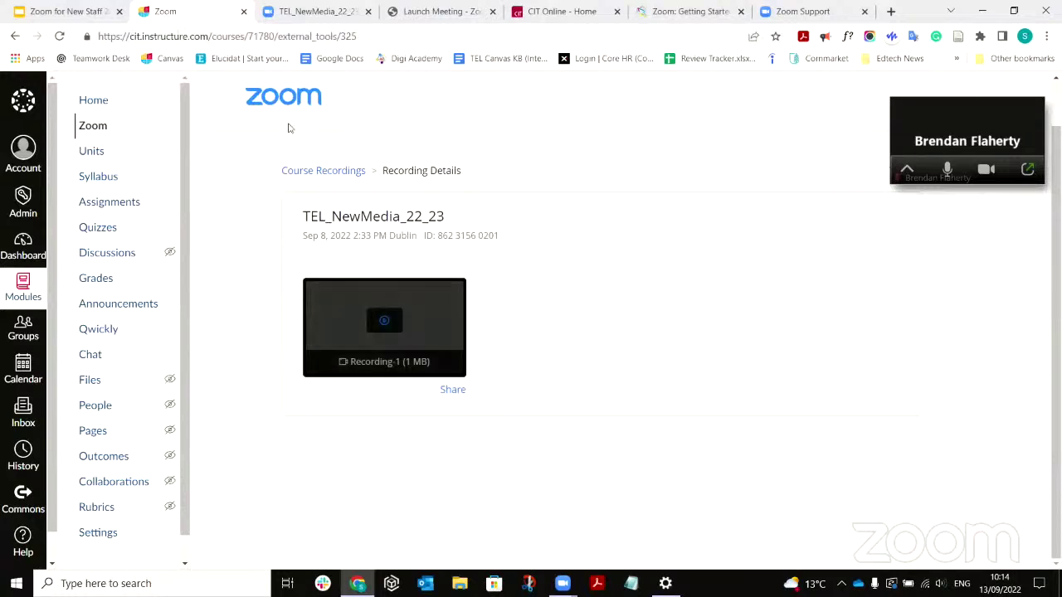
pyautogui.click(91, 126)
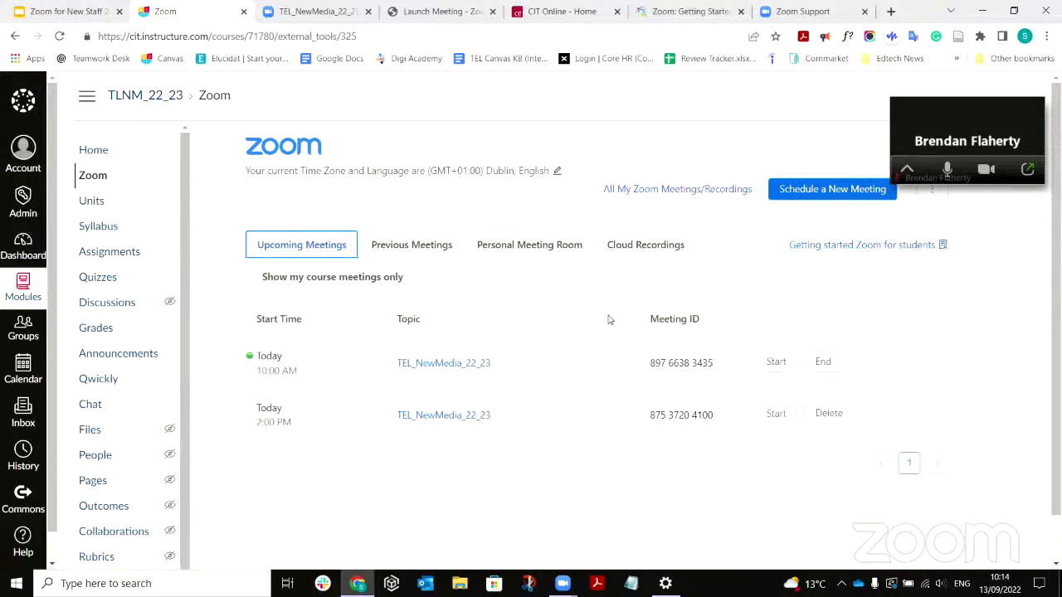
pyautogui.click(448, 253)
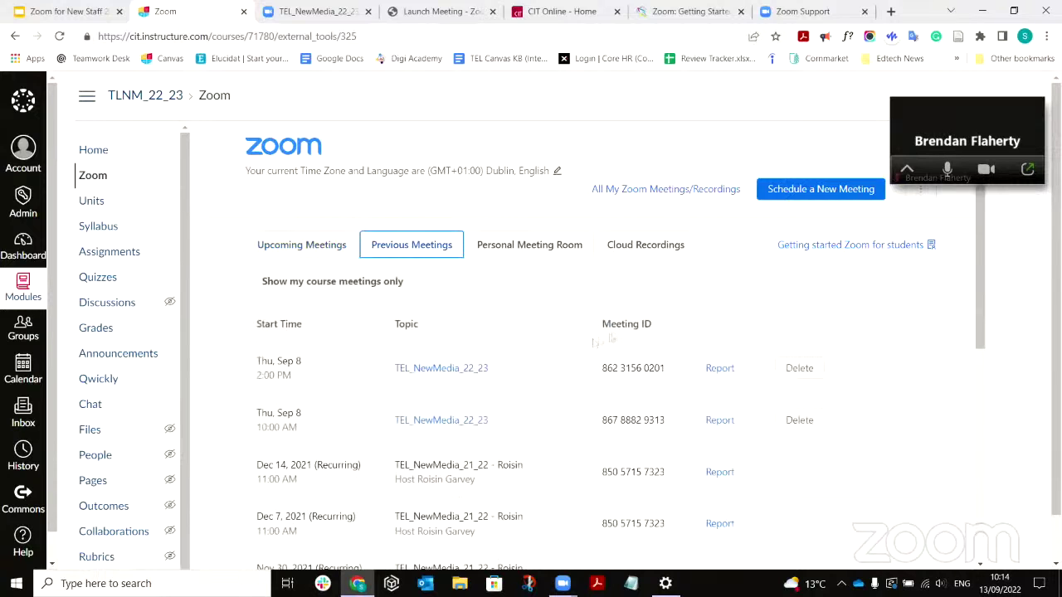
pyautogui.scroll(-3, 616, 319)
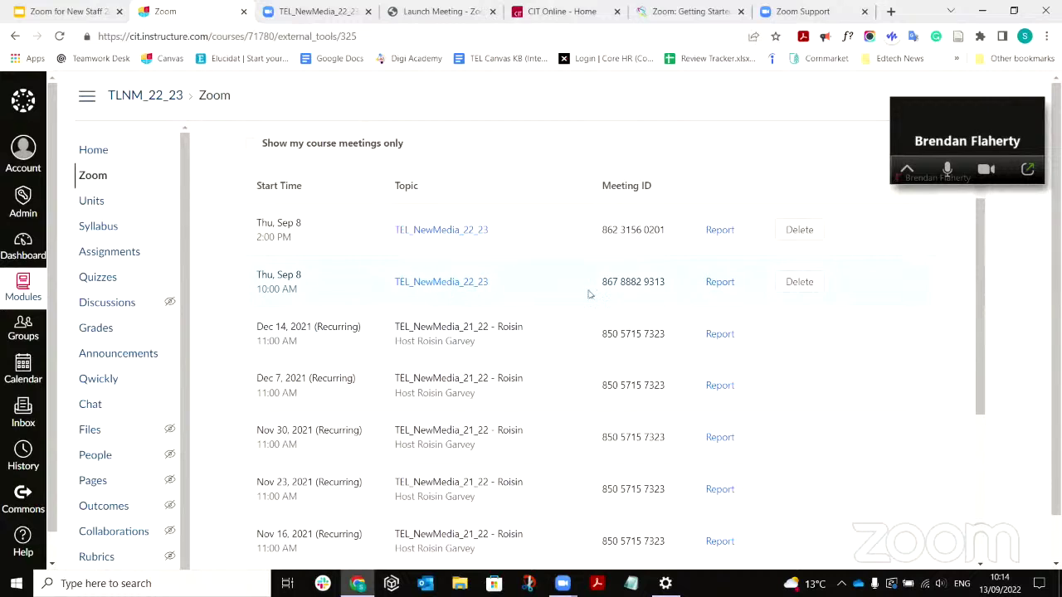
pyautogui.click(720, 282)
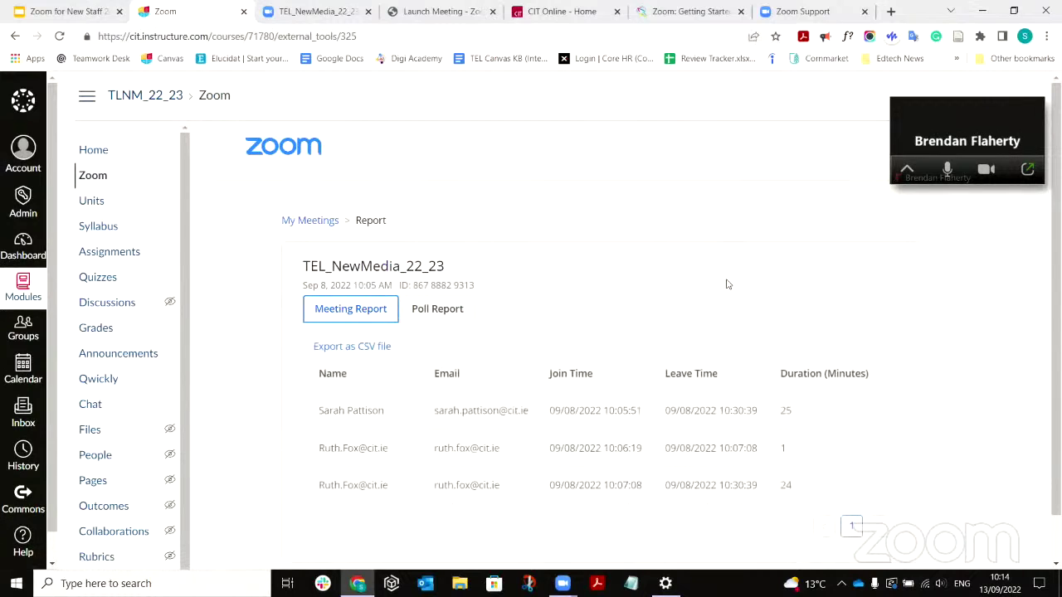
pyautogui.scroll(-1, 692, 294)
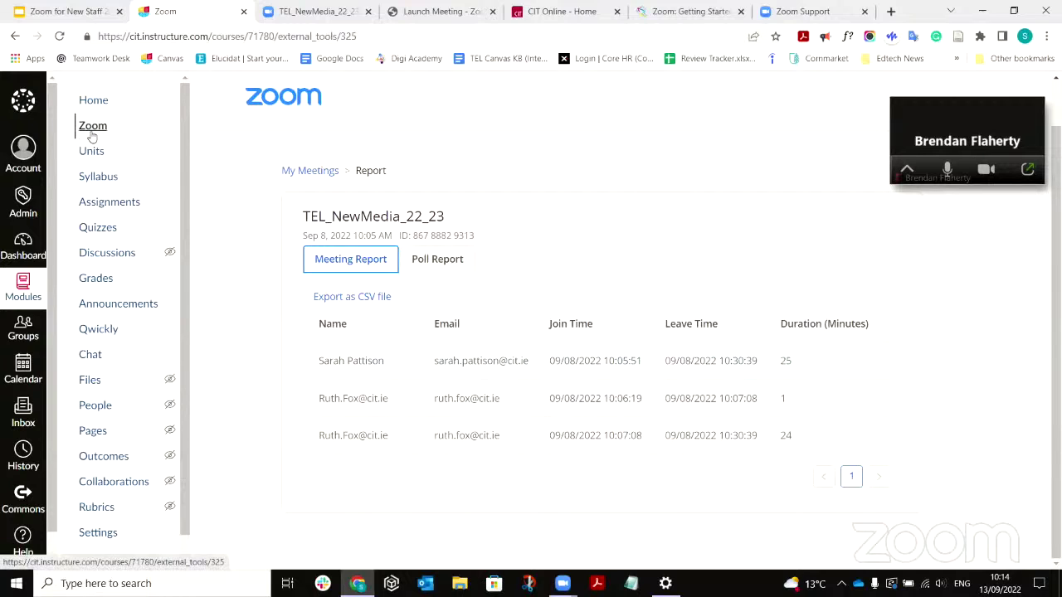
pyautogui.click(275, 20)
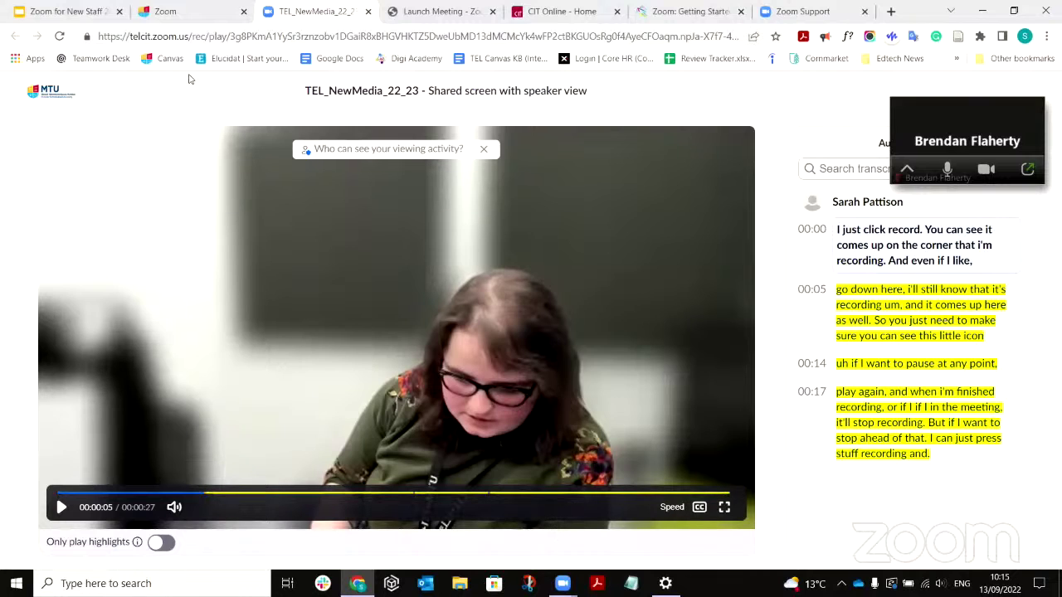
# - Preview points in the recording's timeline, turn on Only play highlights, and close the playback page
pyautogui.moveTo(274, 493); pyautogui.dragTo(208, 493)
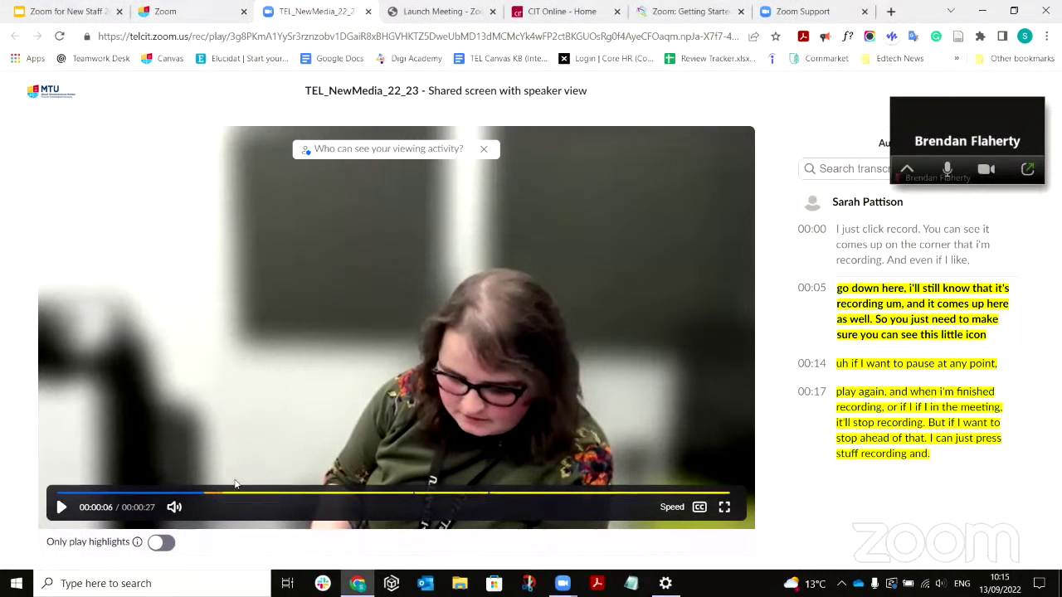
pyautogui.click(280, 493)
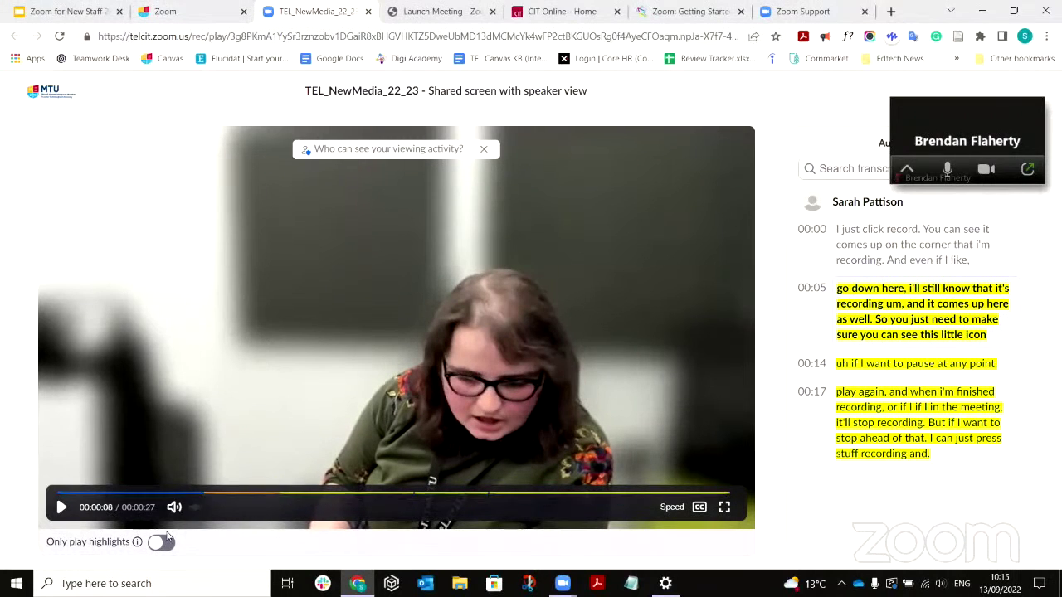
pyautogui.click(175, 544)
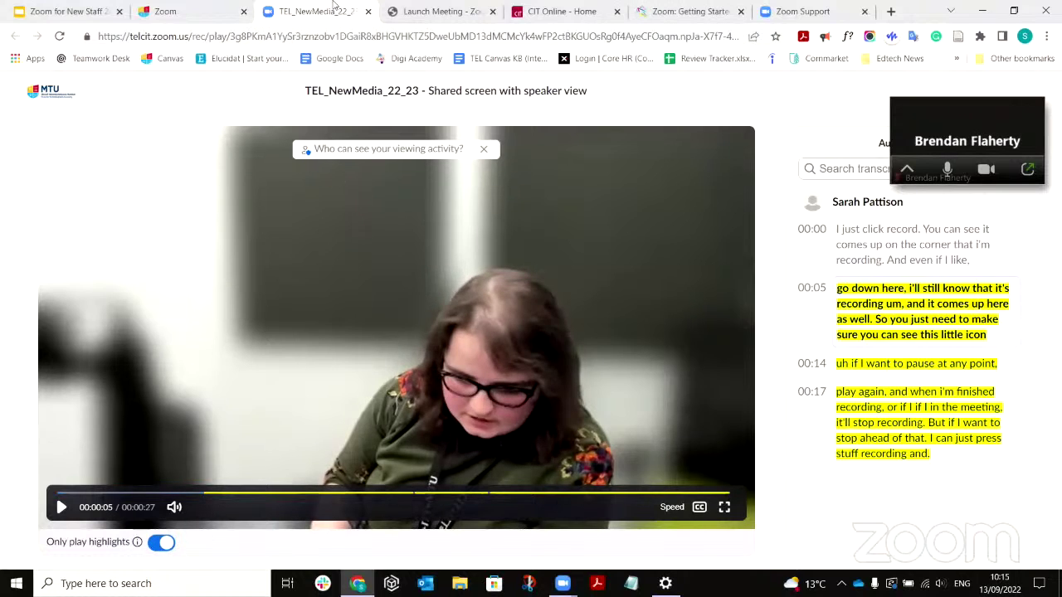
pyautogui.click(368, 11)
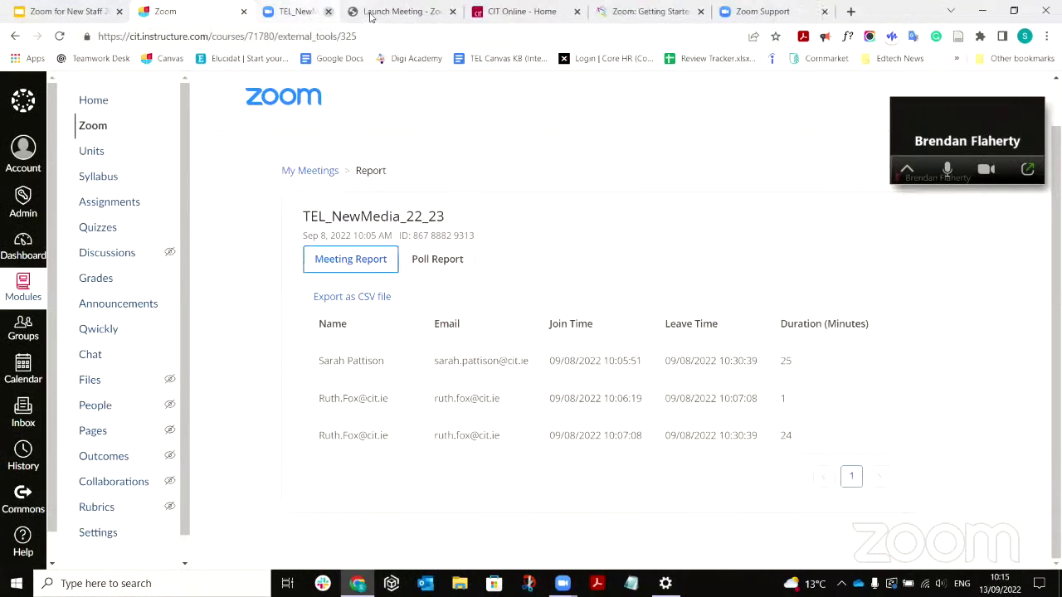
# - From the Canvas Zoom cloud recordings, reopen the Sep 8, 2022 2:33 PM recording and open Recording-1 for playback
pyautogui.click(116, 130)
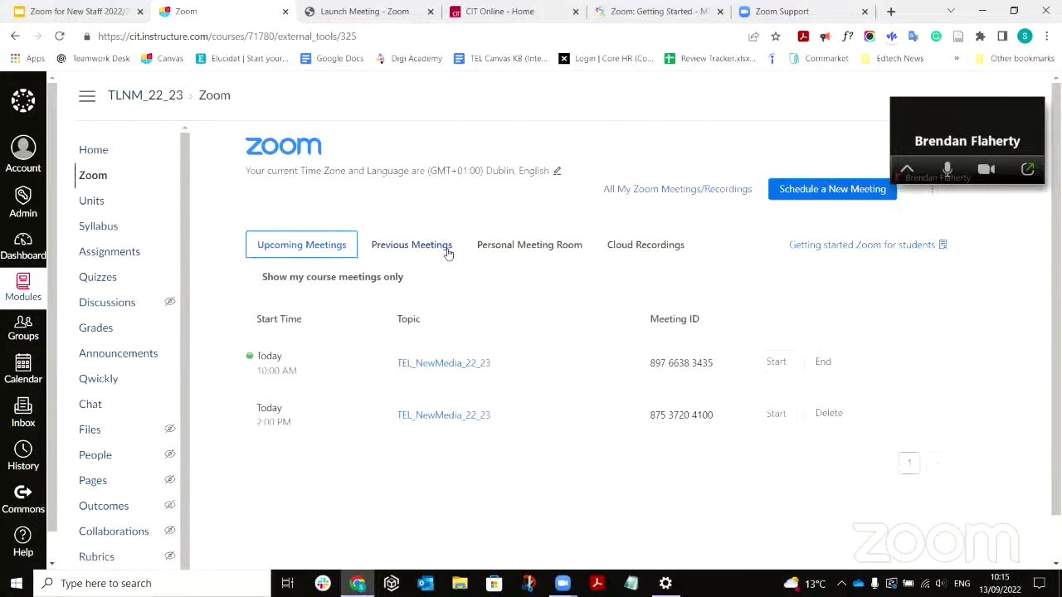
pyautogui.click(657, 256)
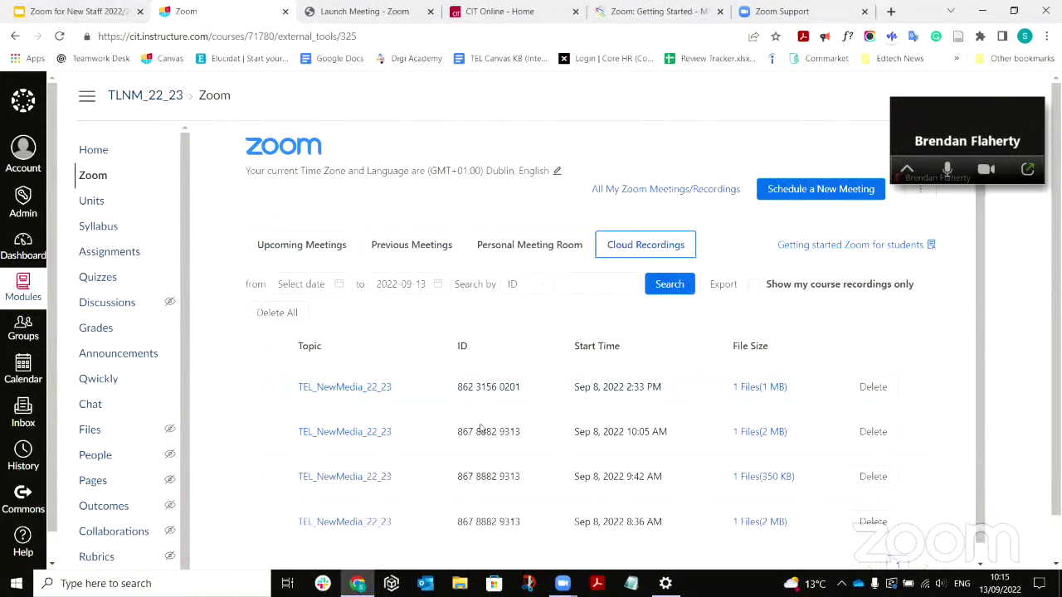
pyautogui.click(368, 388)
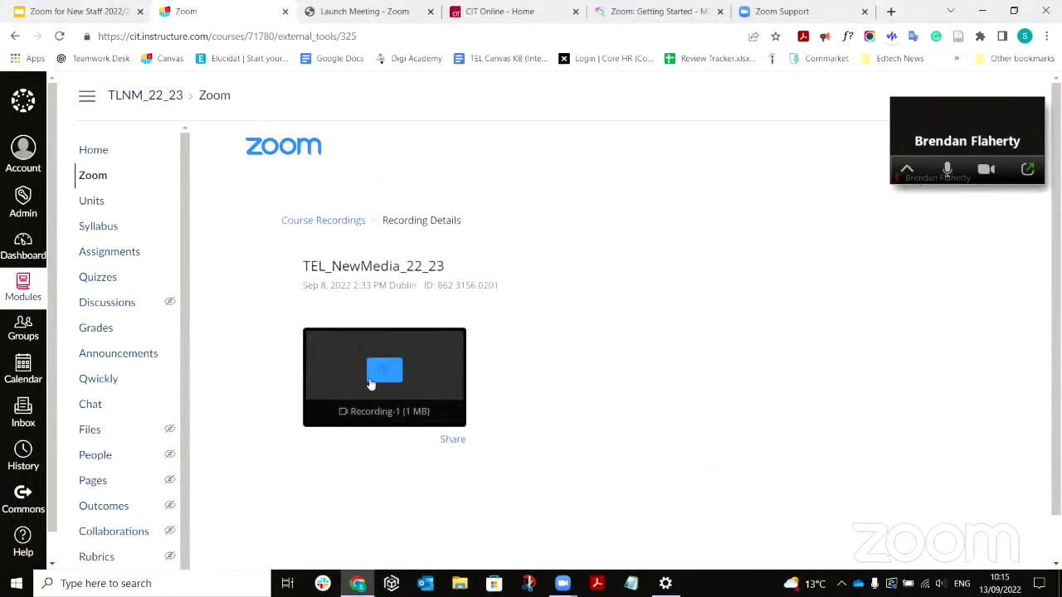
pyautogui.click(373, 381)
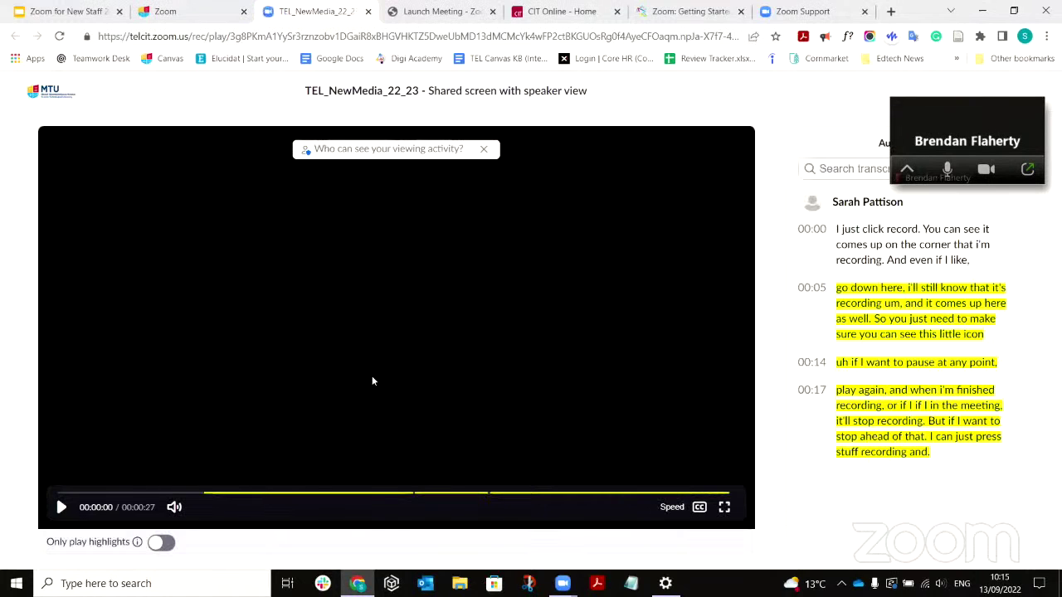
# - Preview several points in Recording-1's timeline, switch Only play highlights on and off again, and close the playback page
pyautogui.click(435, 494)
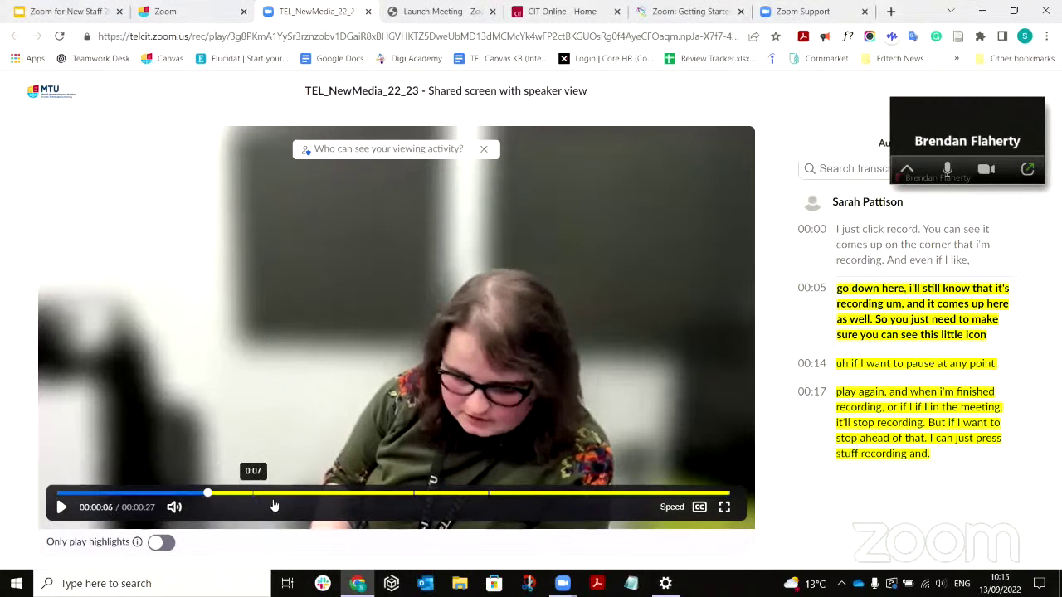
pyautogui.click(257, 495)
pyautogui.moveTo(416, 495); pyautogui.dragTo(366, 496)
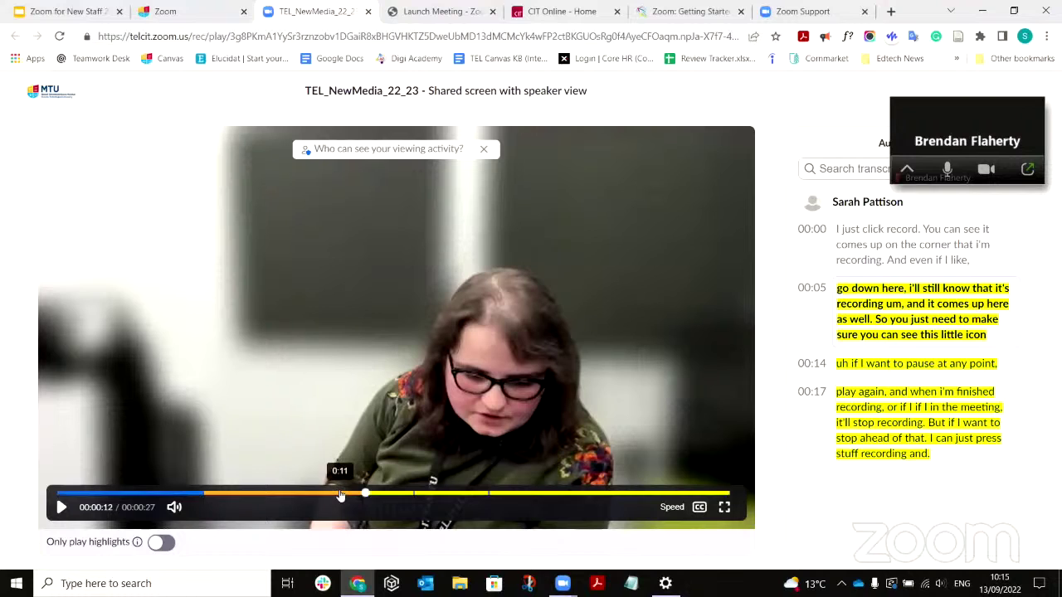
pyautogui.click(162, 544)
pyautogui.click(161, 544)
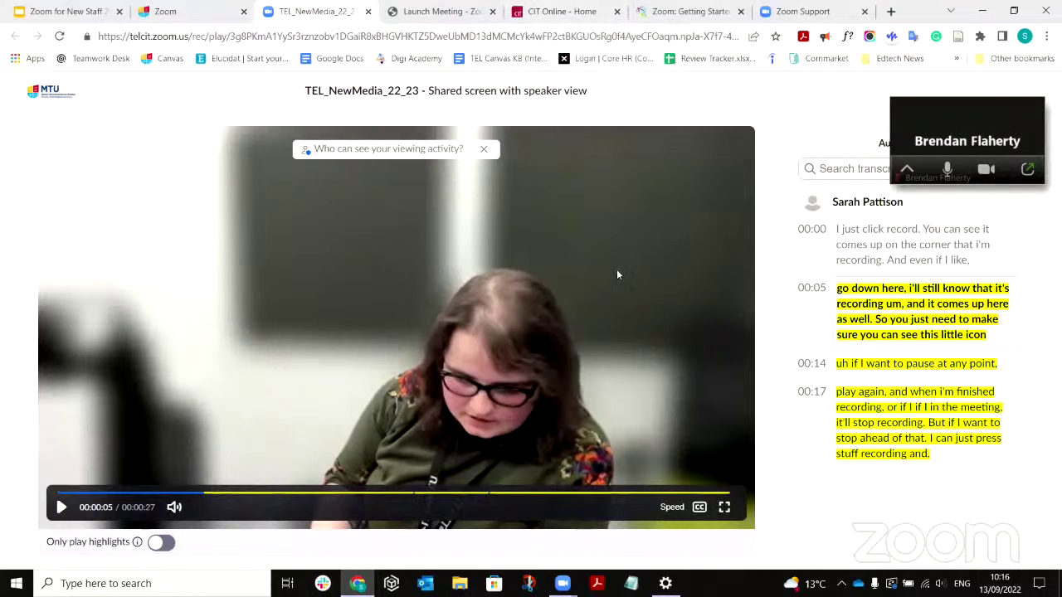
pyautogui.click(368, 11)
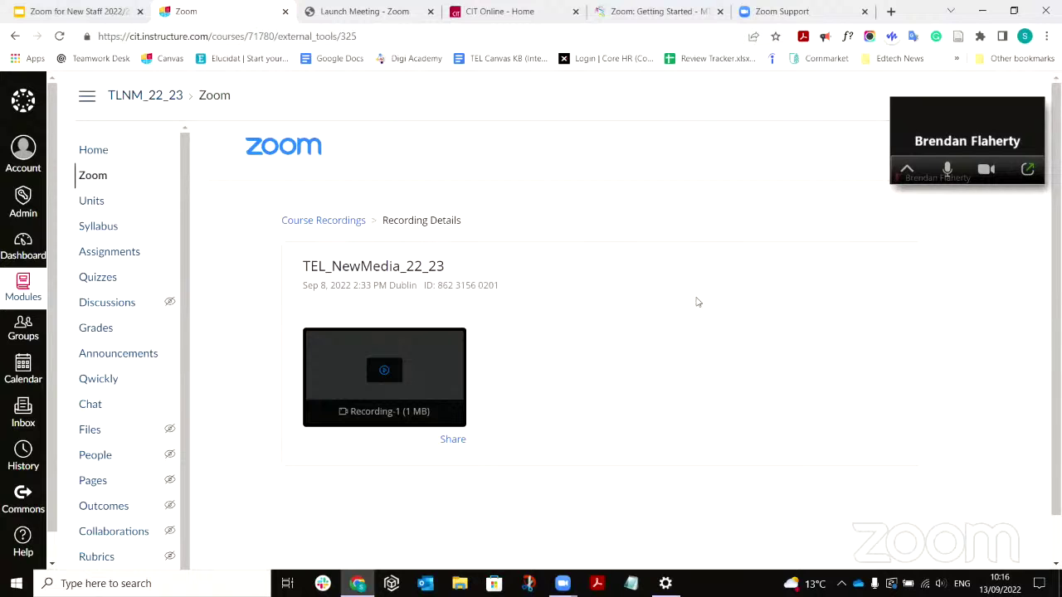
# - Switch to the Technology Enhanced Learning website and open its support page for lecturers
pyautogui.click(481, 24)
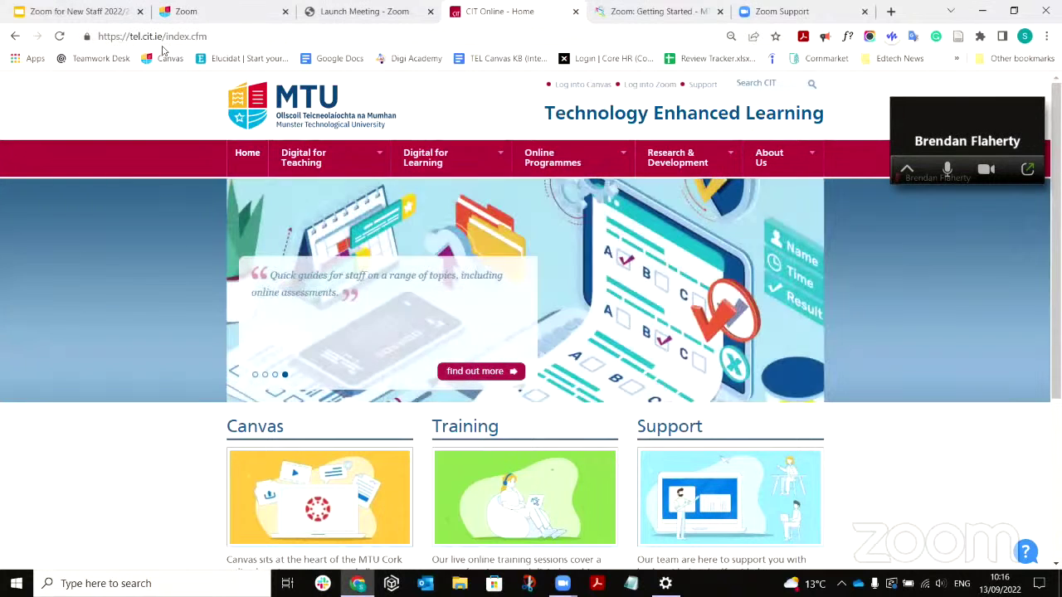
pyautogui.scroll(-2, 500, 415)
pyautogui.scroll(2, 581, 290)
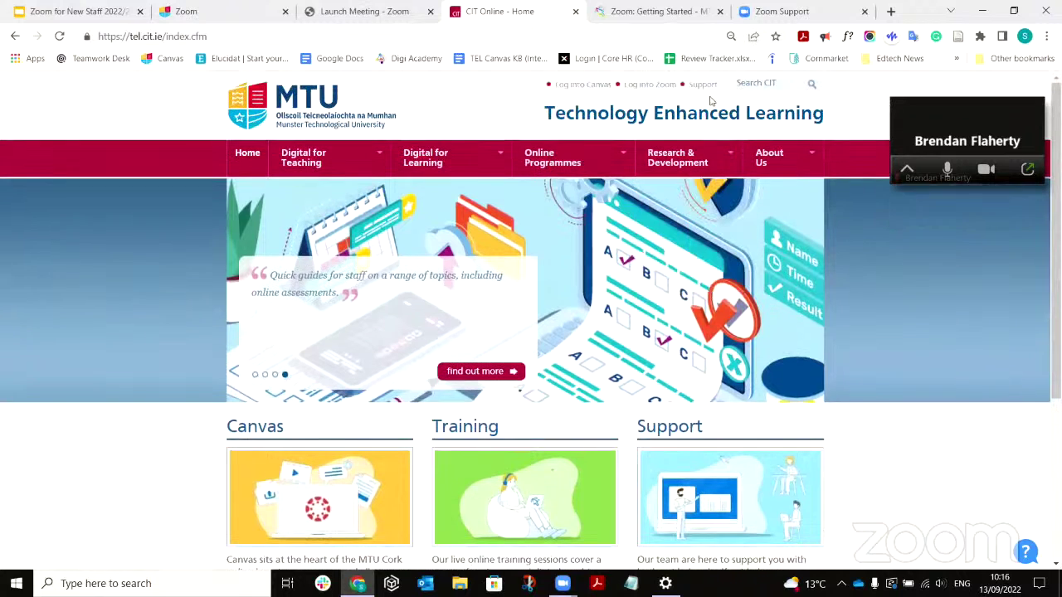
pyautogui.scroll(-2, 707, 380)
pyautogui.click(704, 402)
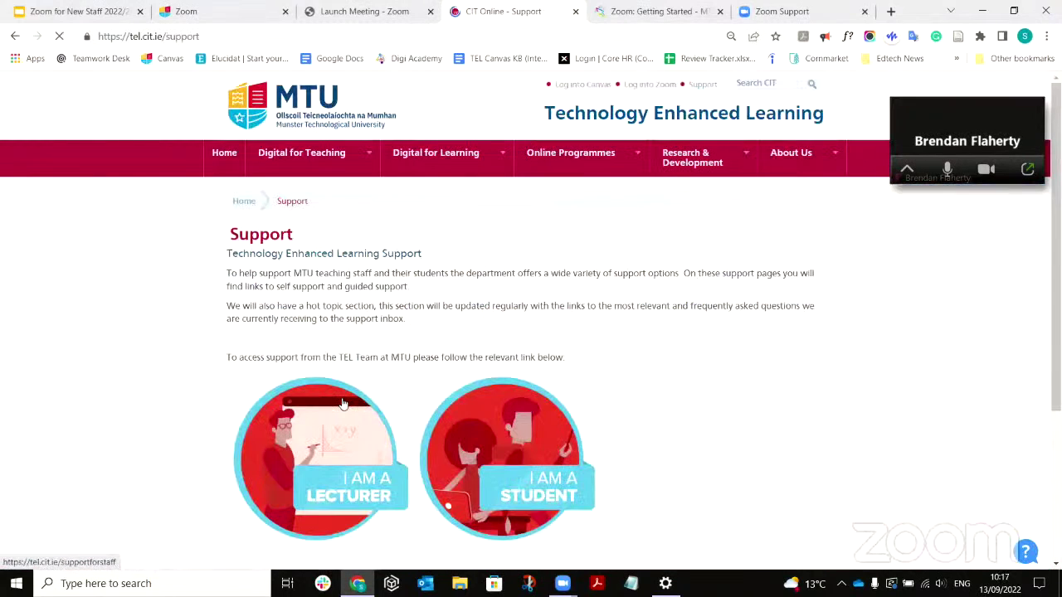
pyautogui.click(342, 405)
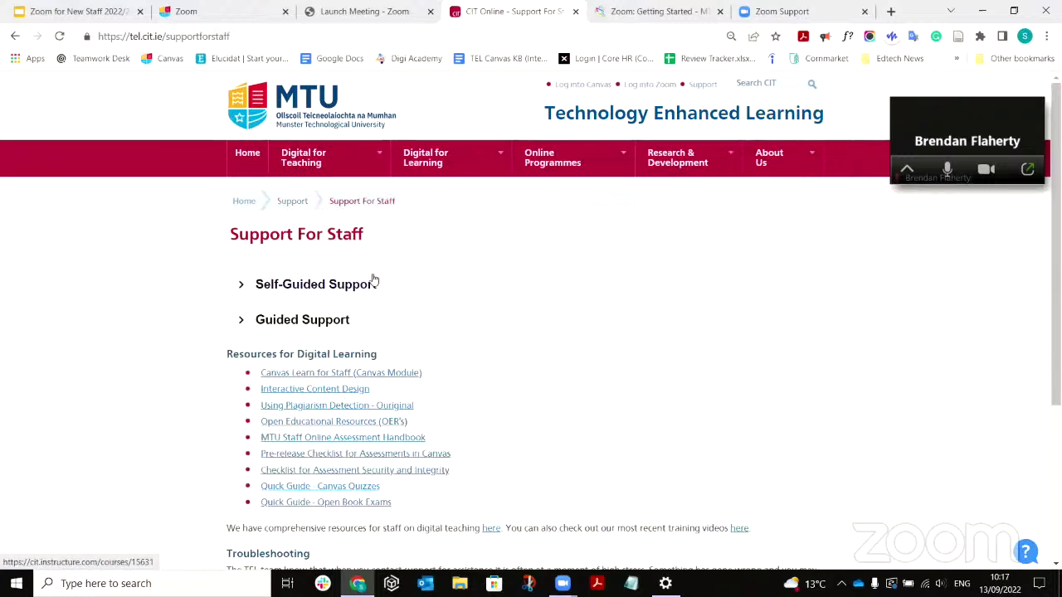
# - Expand the Self-Guided Support and Guided Support sections, and open Staff Help Articles
pyautogui.click(334, 284)
pyautogui.click(316, 412)
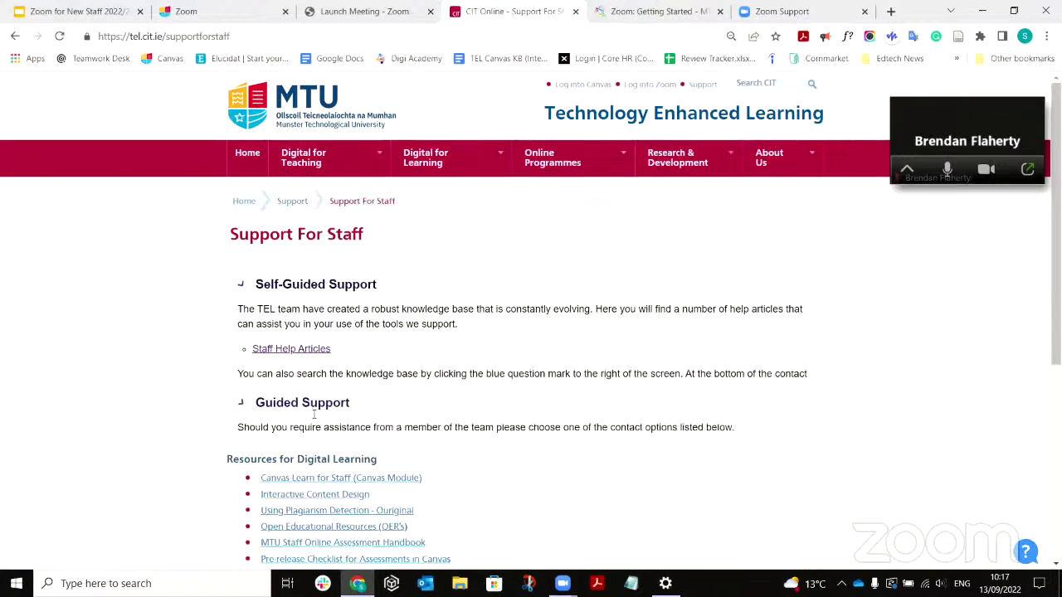
pyautogui.click(340, 282)
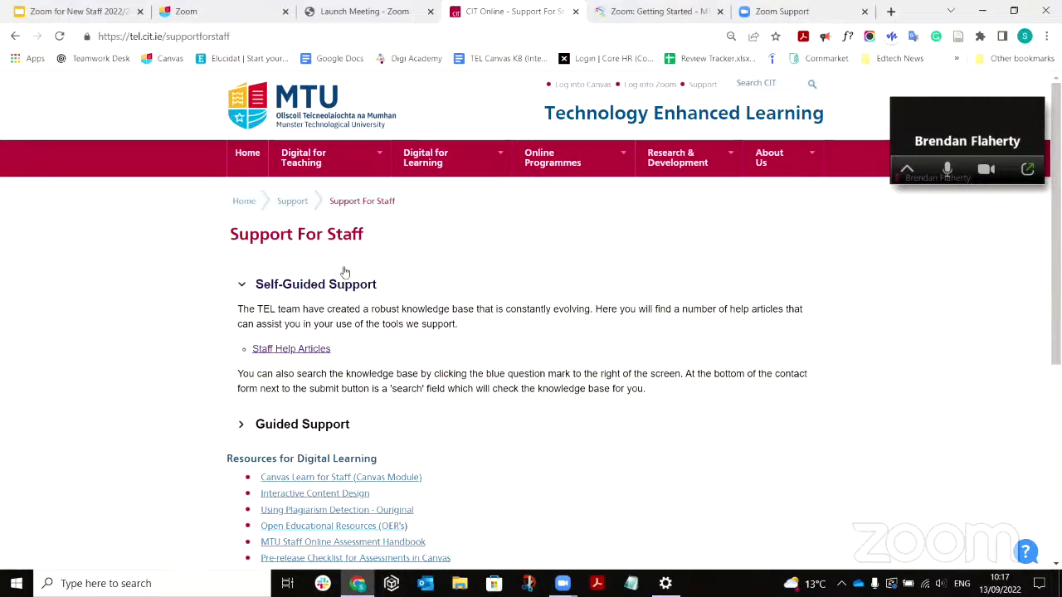
pyautogui.click(310, 349)
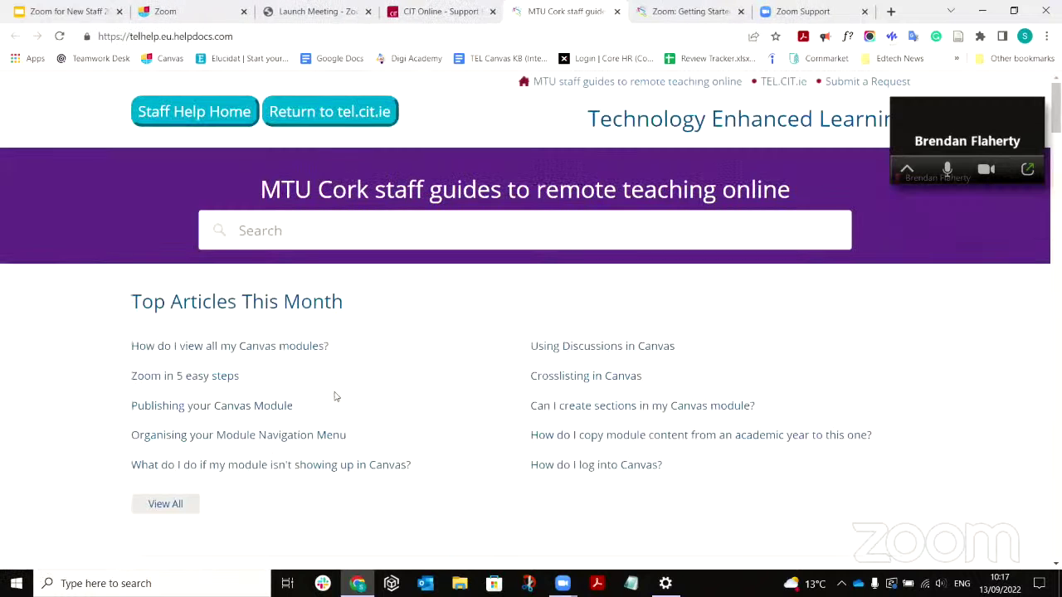
# - Open the Zoom: Getting Started category in the staff guides and look through its list of articles
pyautogui.scroll(-1, 419, 309)
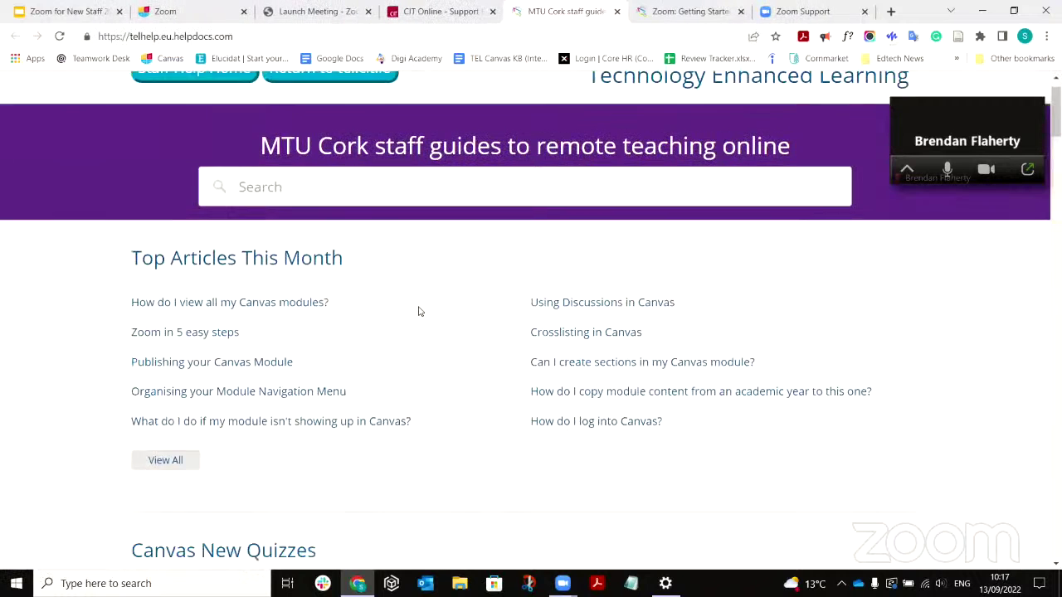
pyautogui.scroll(1, 419, 311)
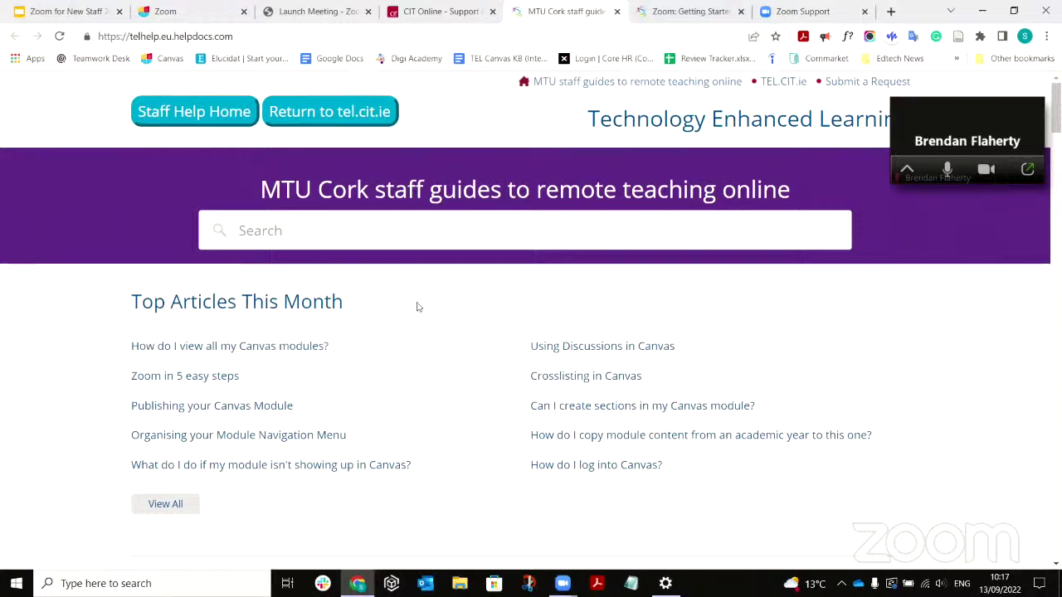
pyautogui.scroll(-5, 404, 314)
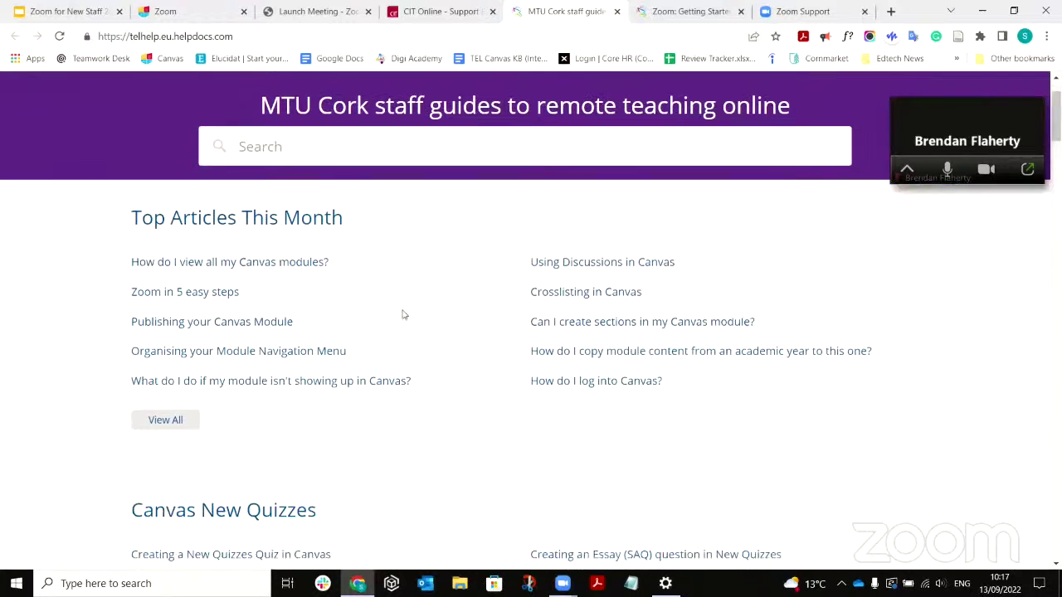
pyautogui.scroll(-3, 404, 315)
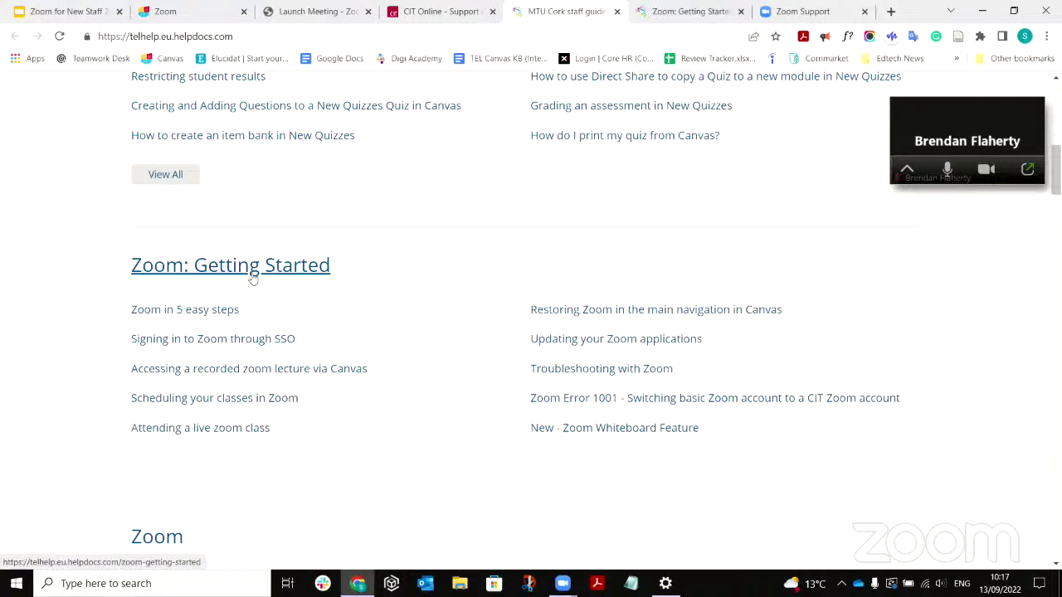
pyautogui.click(253, 279)
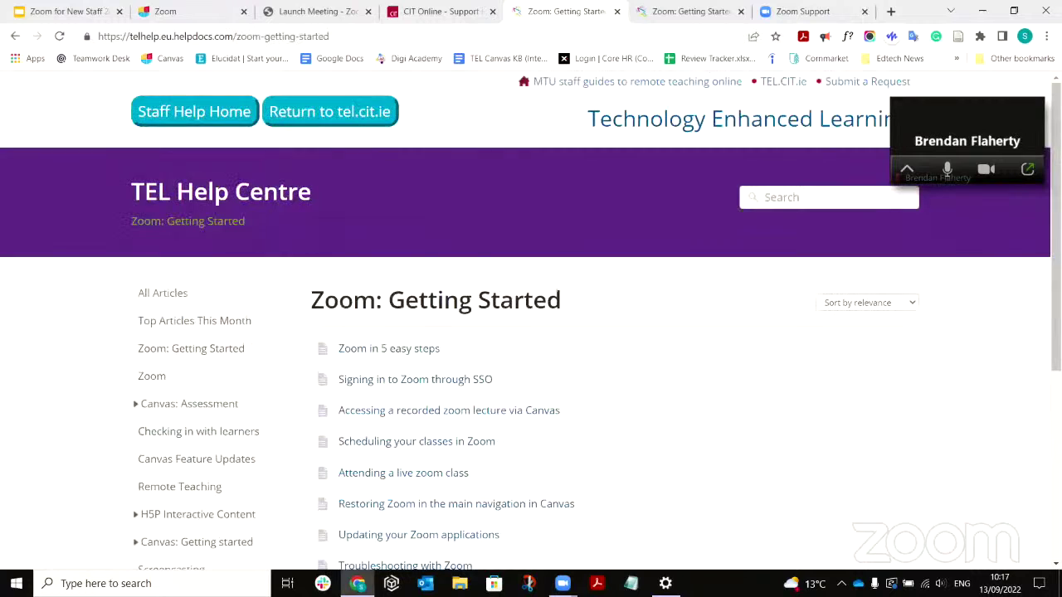
pyautogui.scroll(-3, 536, 325)
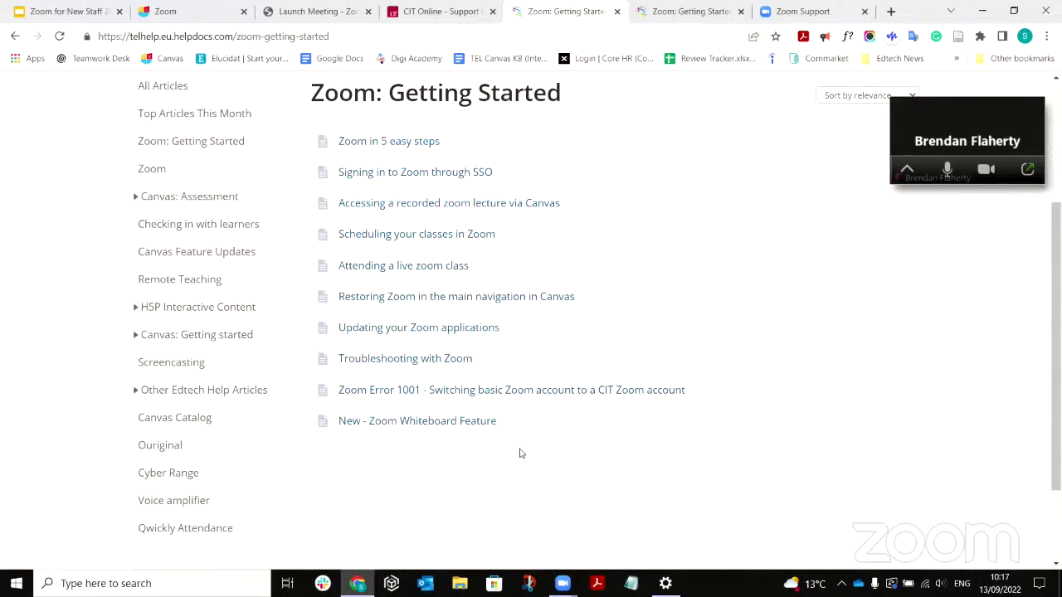
pyautogui.scroll(3, 521, 454)
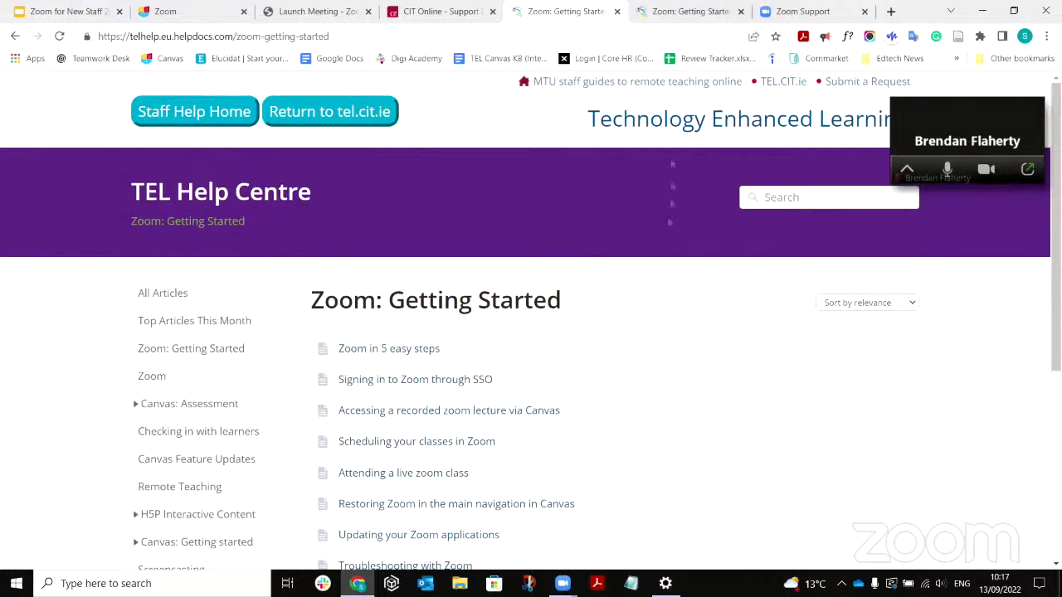
# - Switch to the already open Zoom Support site and look over its home page resources
pyautogui.click(803, 13)
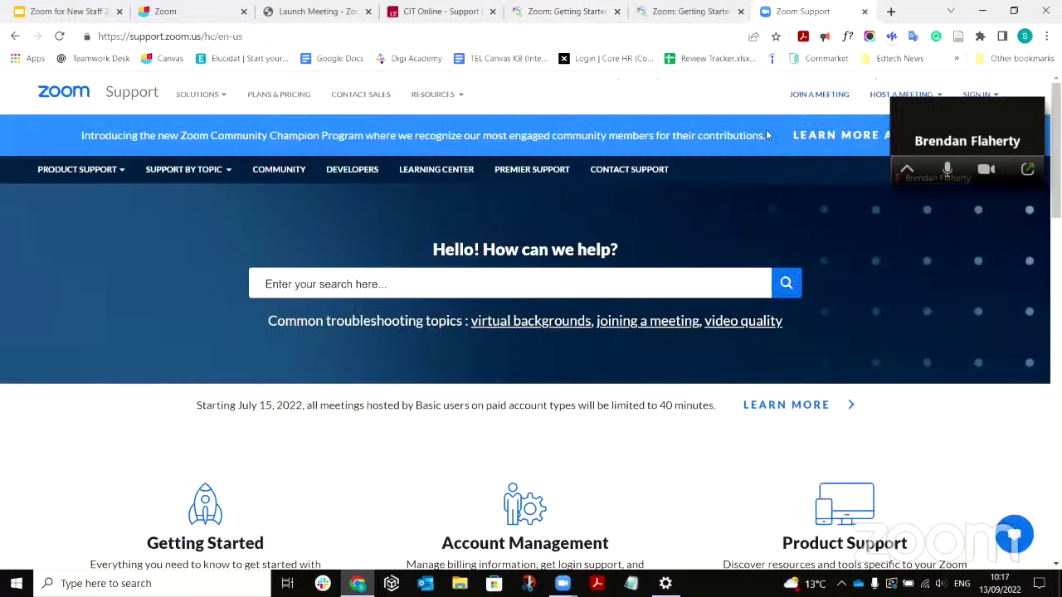
pyautogui.scroll(-2, 727, 310)
pyautogui.scroll(2, 726, 310)
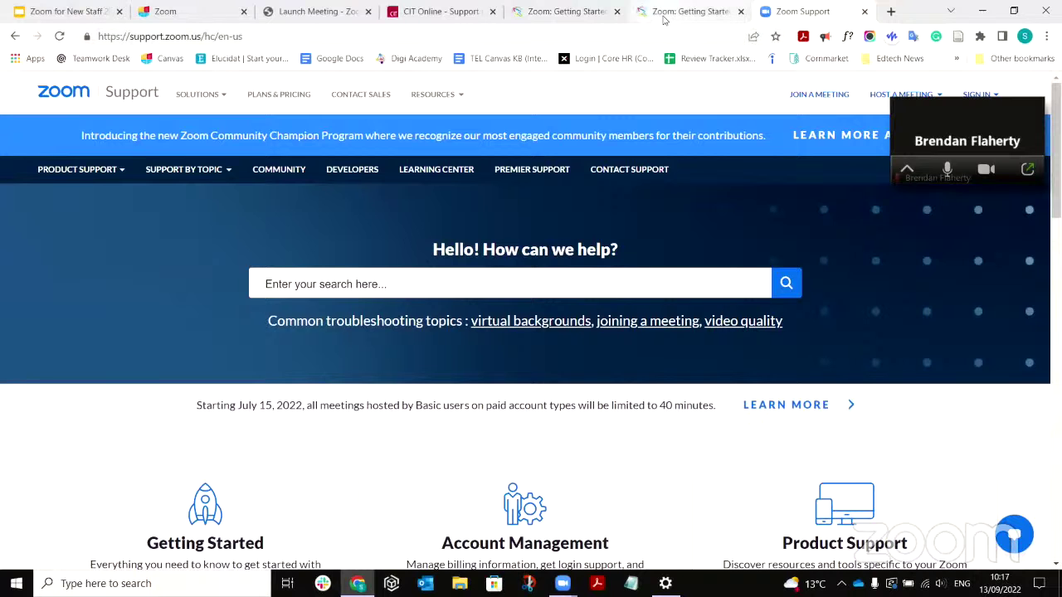
pyautogui.scroll(-5, 513, 324)
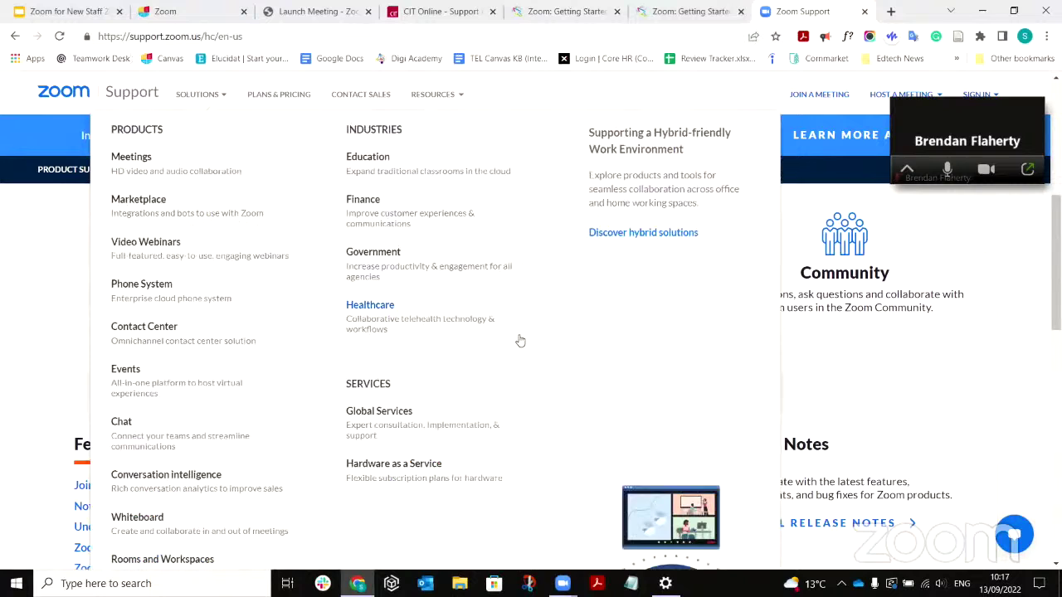
pyautogui.scroll(3, 982, 412)
pyautogui.scroll(2, 950, 429)
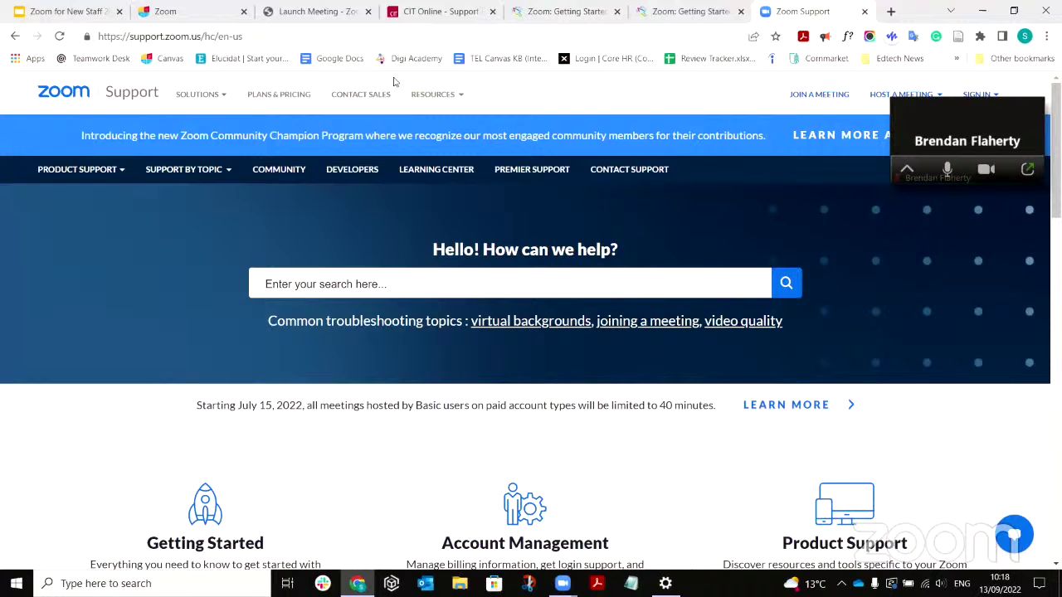
# - Return to the Canvas Zoom page, show the upcoming meetings, and display the list of cloud recordings
pyautogui.click(196, 16)
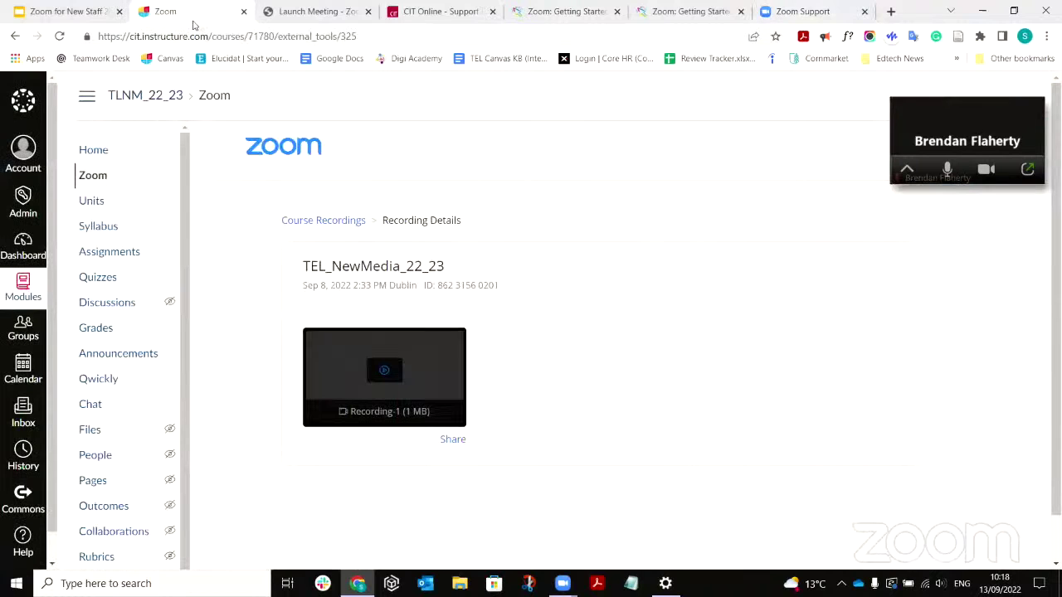
pyautogui.click(142, 177)
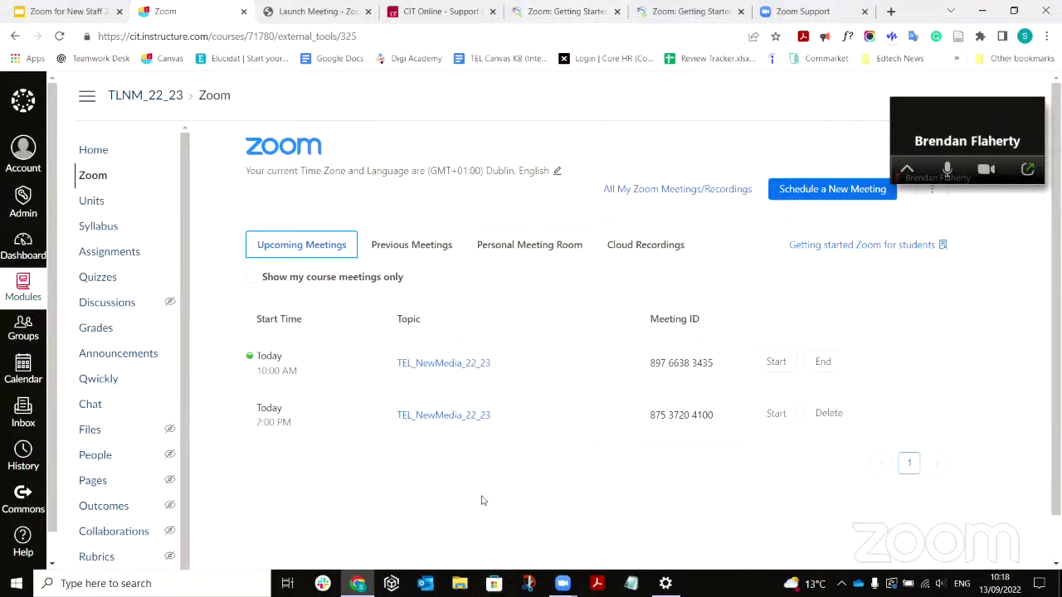
pyautogui.click(660, 258)
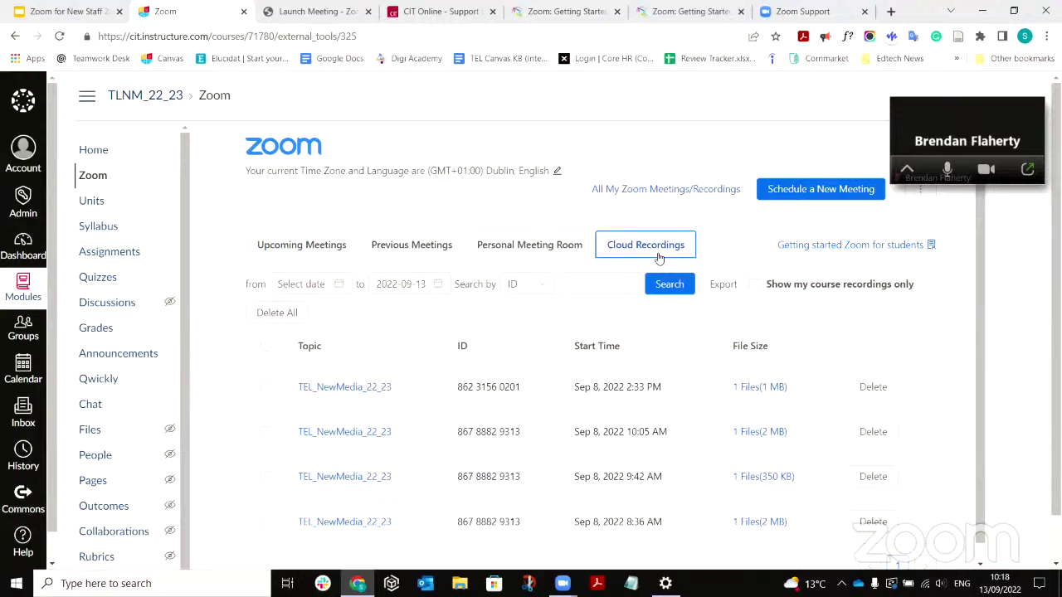
# - Switch to the open Launch Meeting page and shorten its address to telcit.zoom.us to load the MTU Cork Zoom portal
pyautogui.click(336, 12)
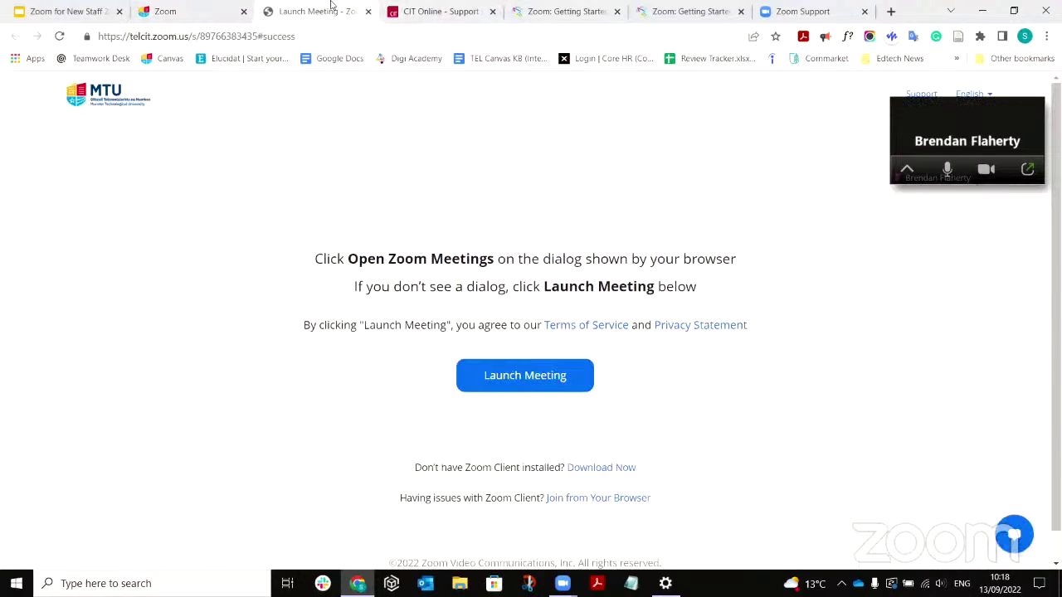
pyautogui.moveTo(189, 37); pyautogui.dragTo(296, 37)
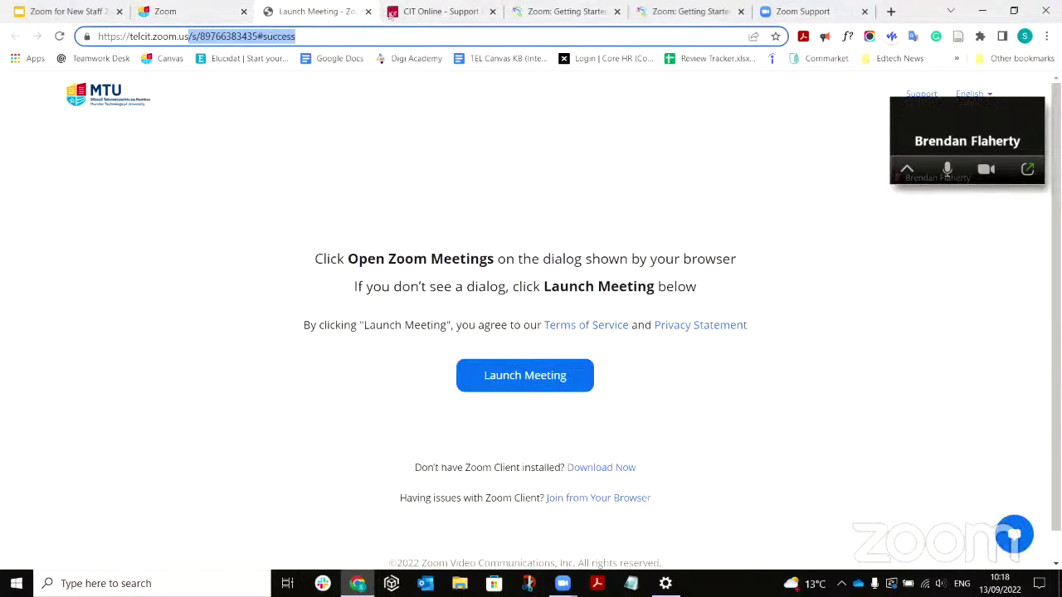
pyautogui.press('BackSpace')
pyautogui.press('Return')
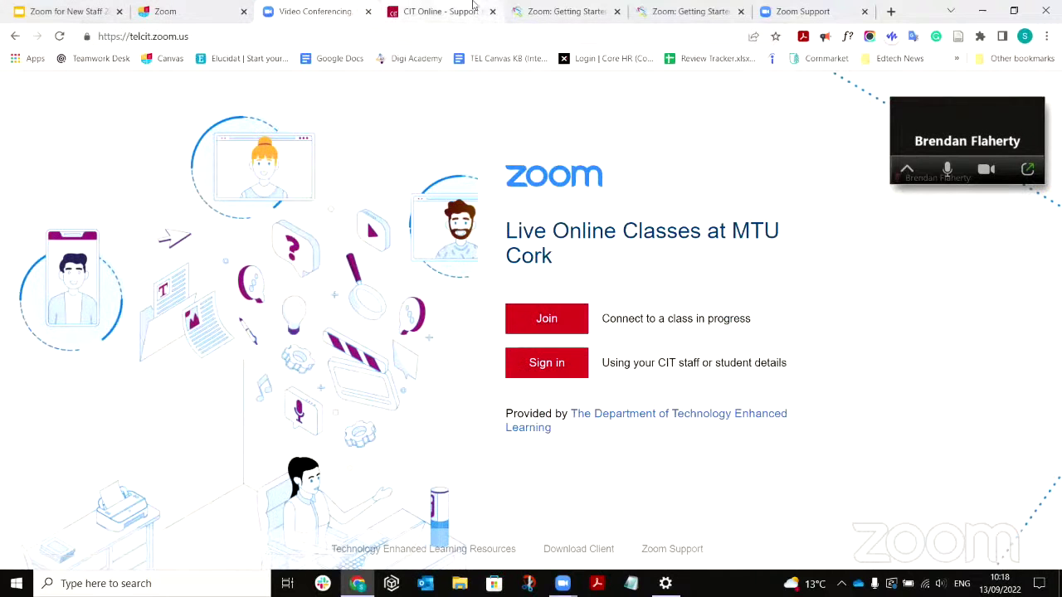
# - Sign in to the Zoom portal with the saved staff login and display the upcoming meetings
pyautogui.click(547, 363)
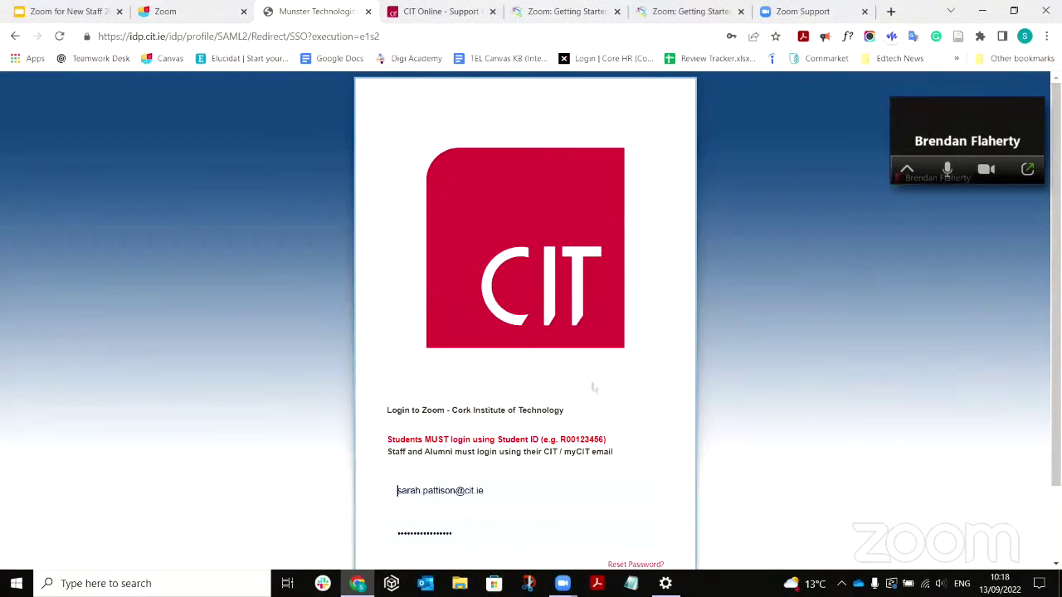
pyautogui.click(548, 495)
pyautogui.press('Return')
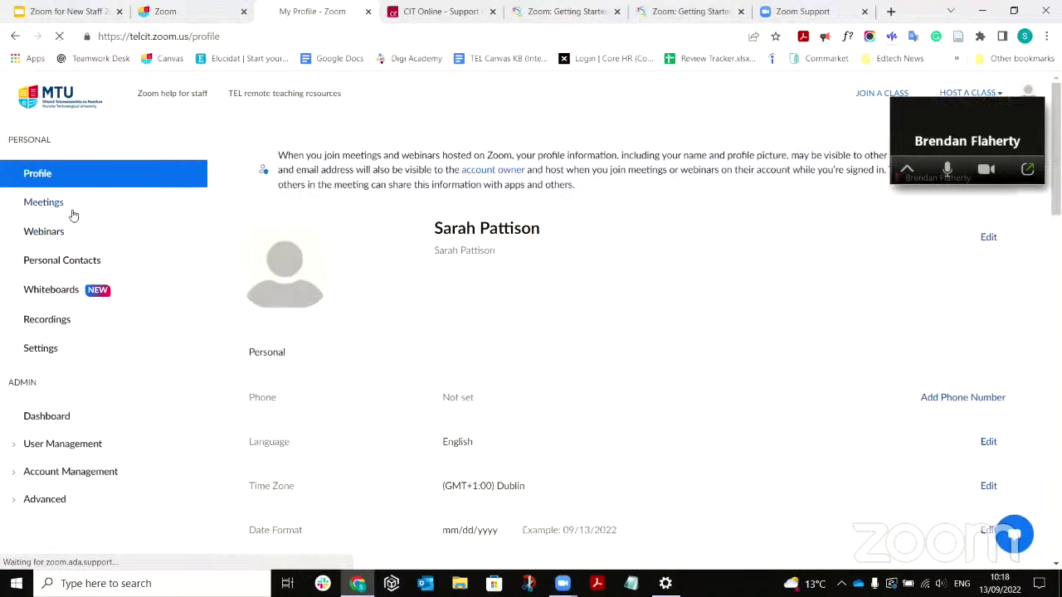
pyautogui.click(71, 212)
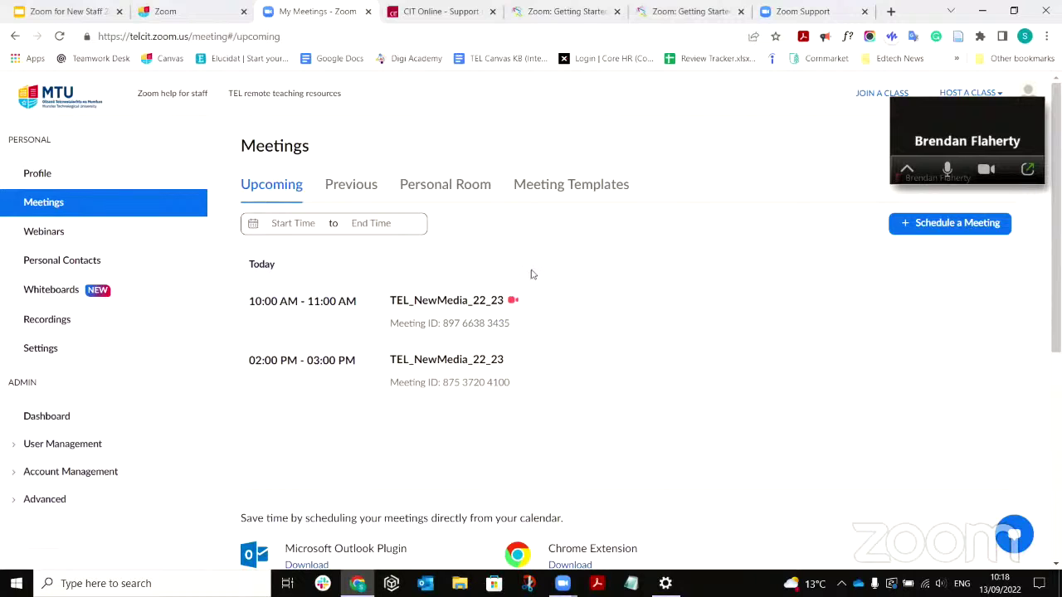
# - Revisit the Canvas Zoom page, and on the Technology Enhanced Learning website open the upcoming training for lecturers
pyautogui.click(213, 19)
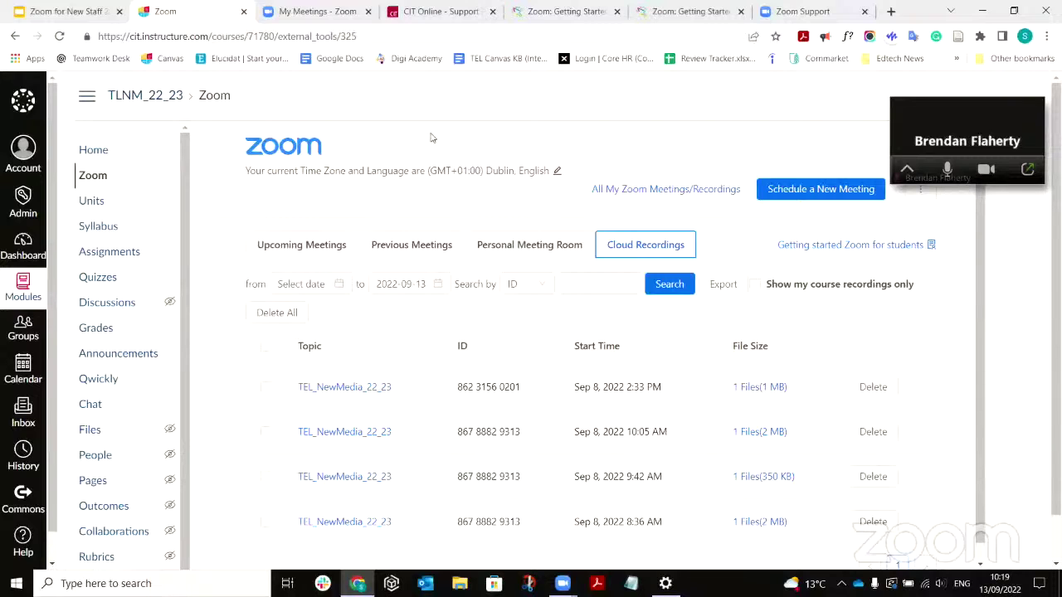
pyautogui.click(416, 15)
pyautogui.click(342, 100)
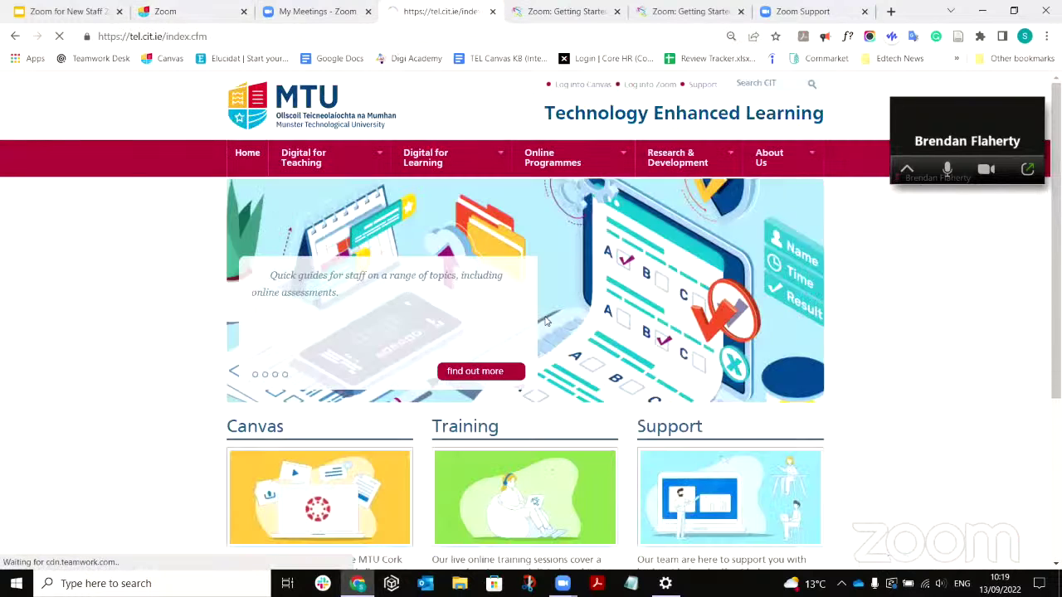
pyautogui.scroll(-3, 546, 322)
pyautogui.click(497, 324)
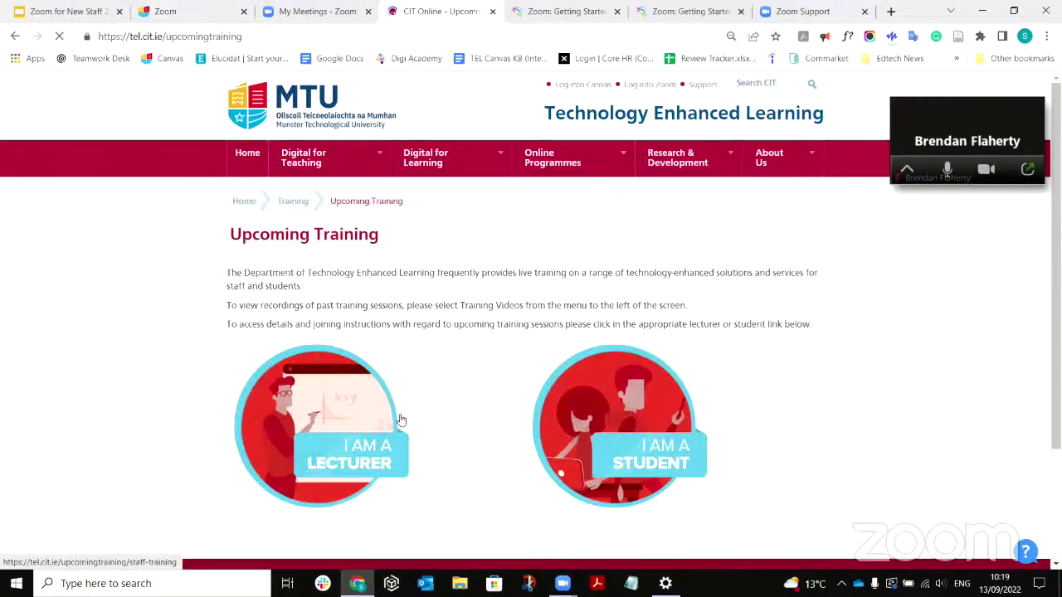
pyautogui.click(372, 421)
# - Look through the staff training page for the Canvas and Zoom sessions, their topics and scheduled dates
pyautogui.scroll(-6, 336, 340)
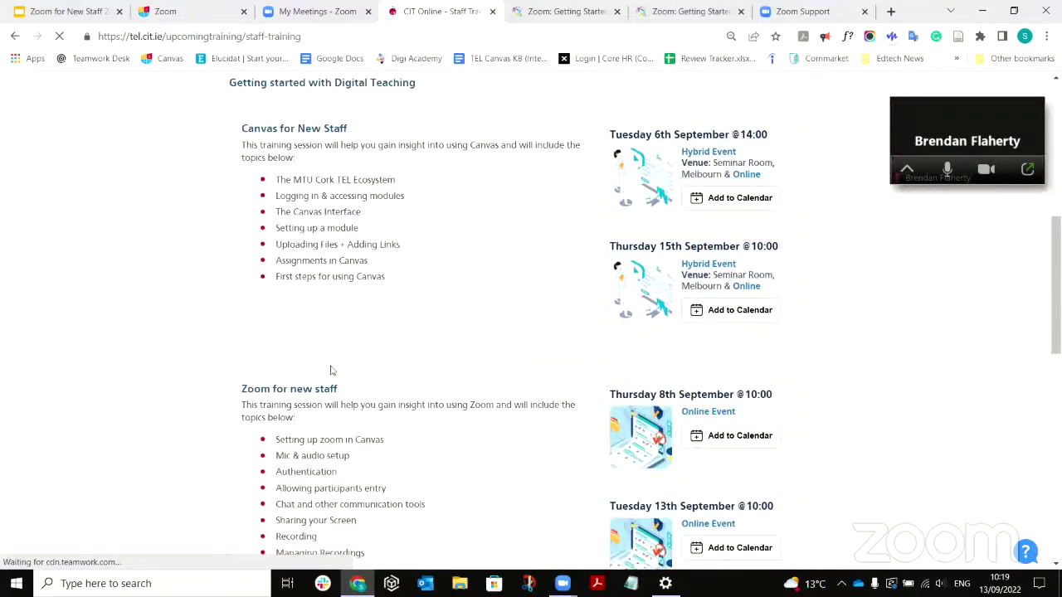
pyautogui.scroll(-9, 330, 370)
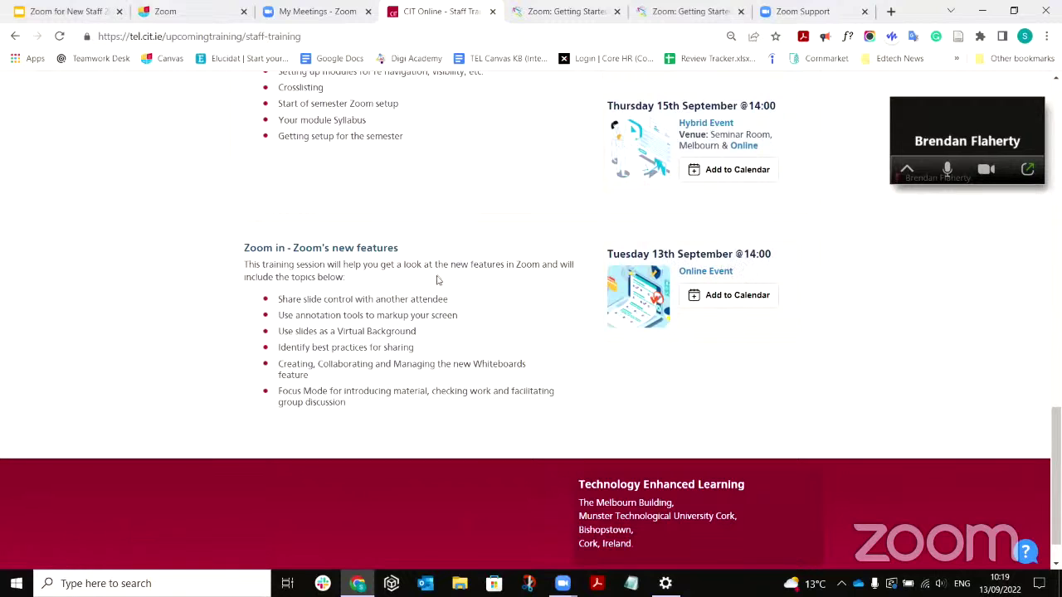
pyautogui.scroll(4, 437, 280)
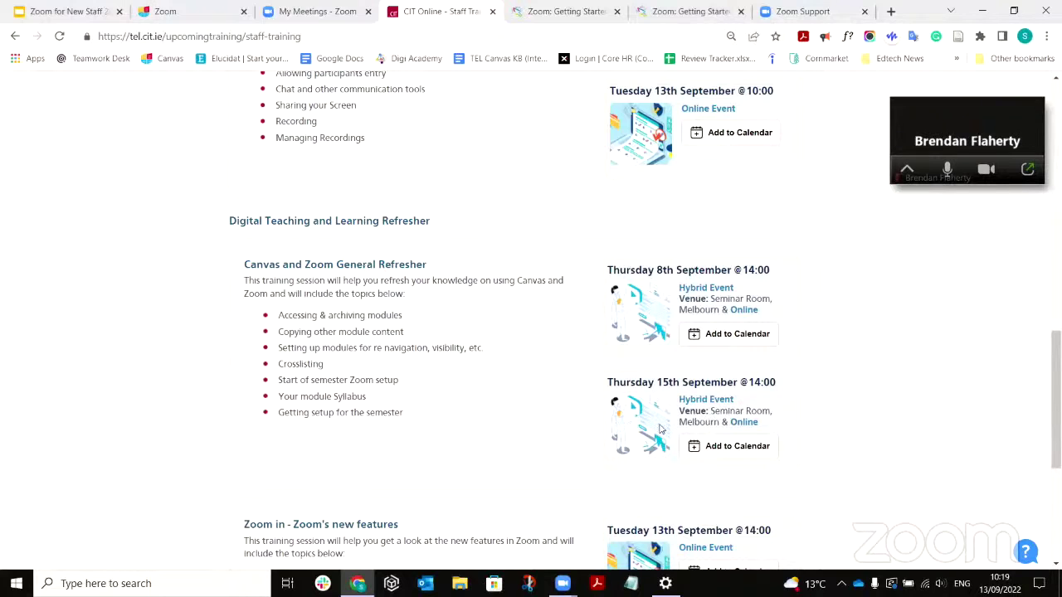
pyautogui.scroll(3, 583, 377)
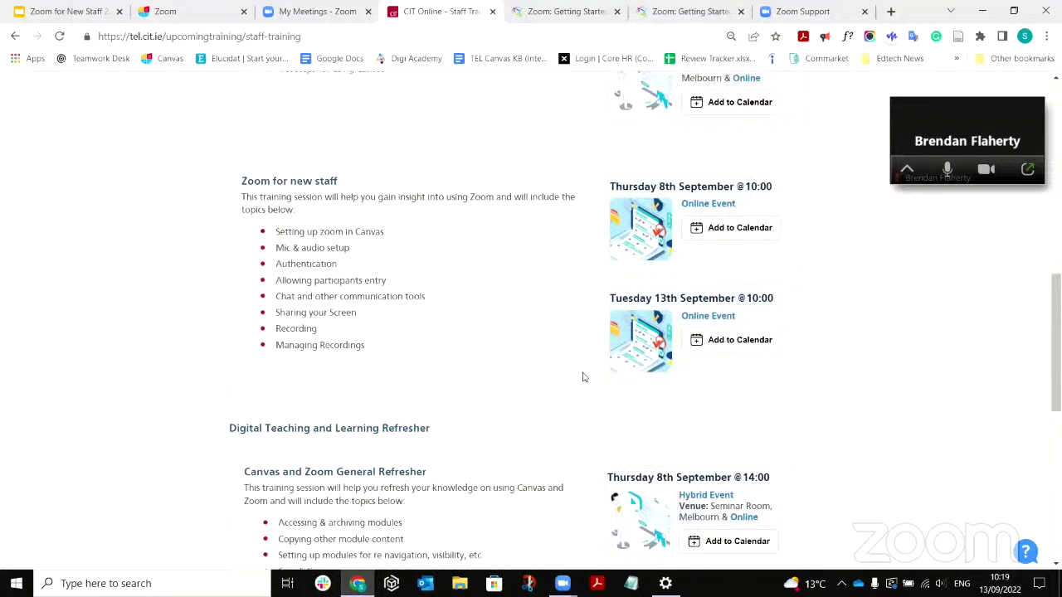
pyautogui.scroll(6, 583, 378)
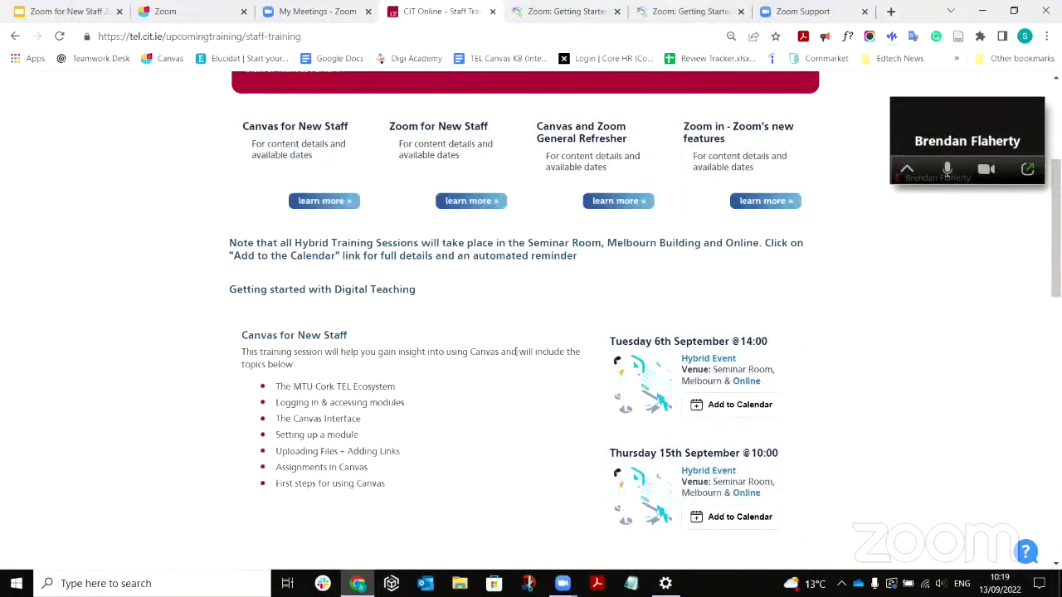